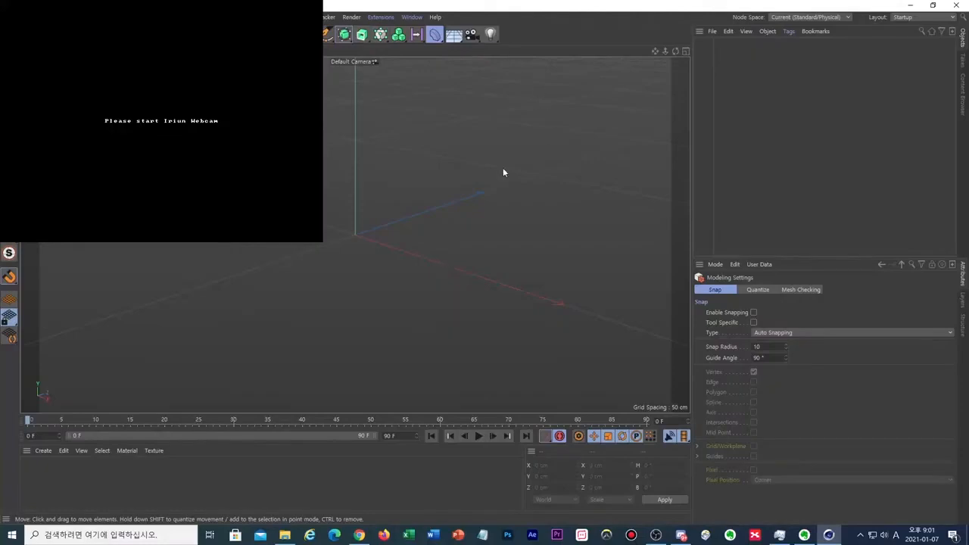
Switch to OBS, remove the video capture device source (비디오 캡쳐 장치) from the scene, and return to Cinema 4D.
{"action": "left_click", "coordinate": [656, 534]}
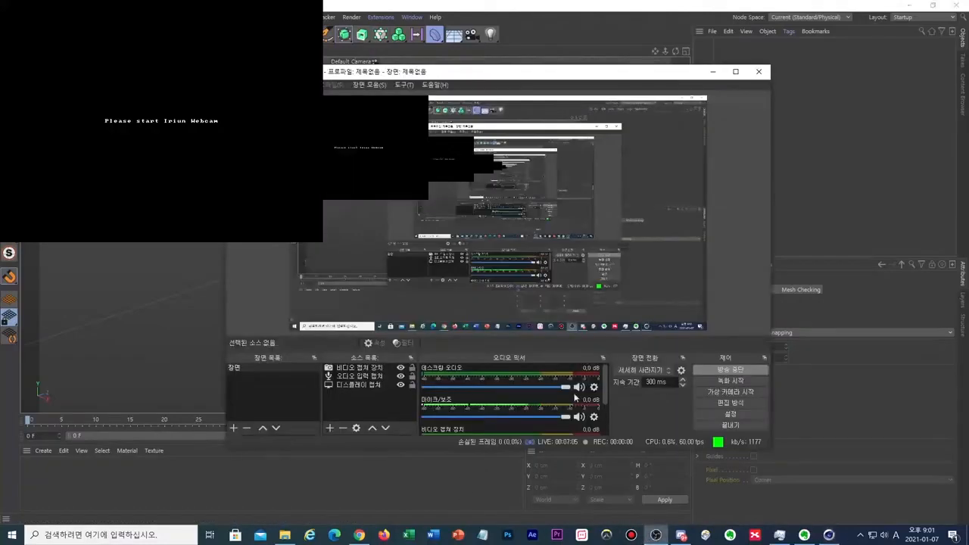
{"action": "left_click", "coordinate": [369, 385]}
{"action": "left_click", "coordinate": [362, 367]}
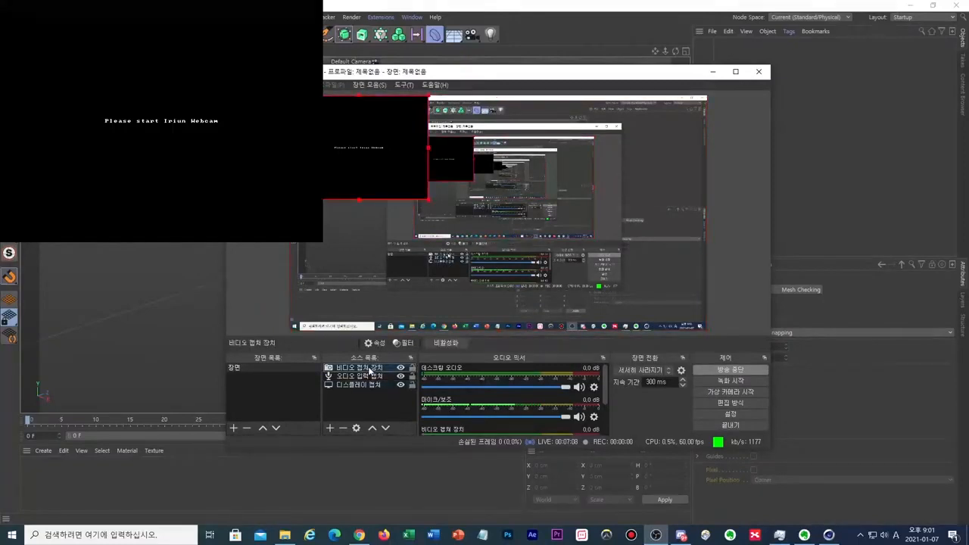
{"action": "left_click", "coordinate": [343, 427]}
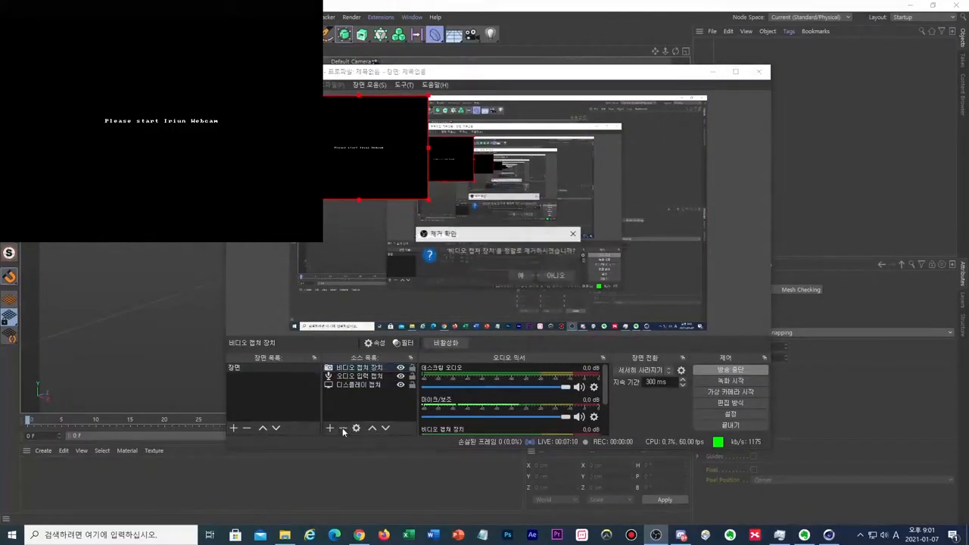
{"action": "left_click", "coordinate": [521, 275]}
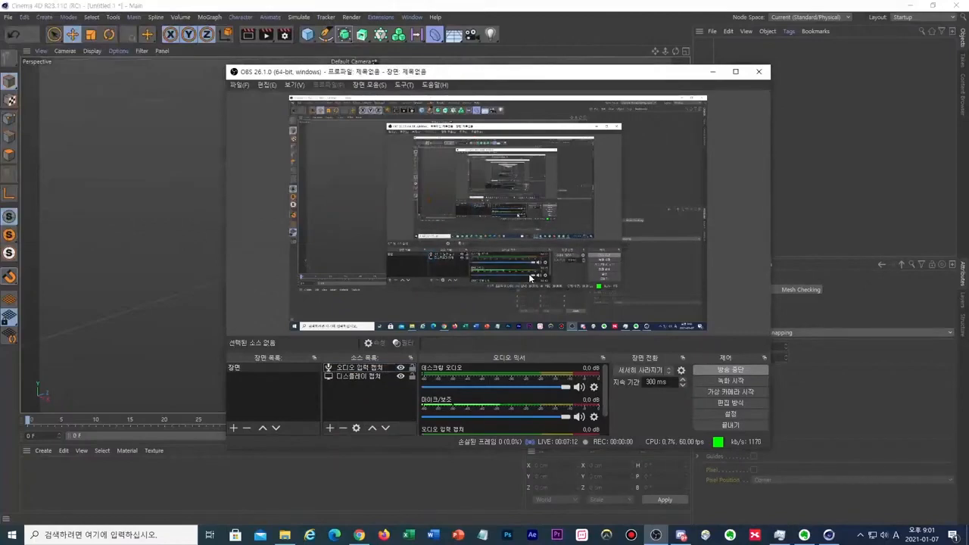
{"action": "left_click", "coordinate": [178, 281]}
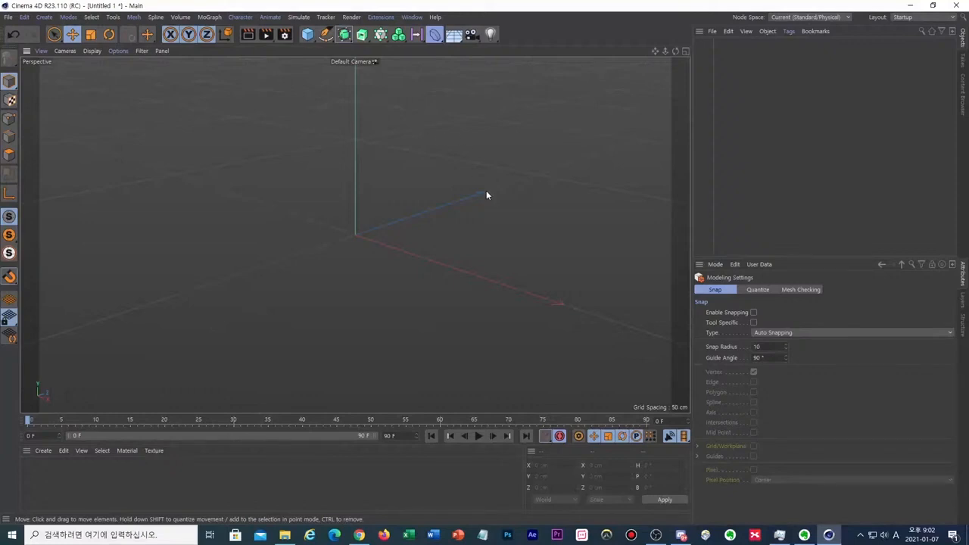
{"action": "key", "text": "shift+c"}
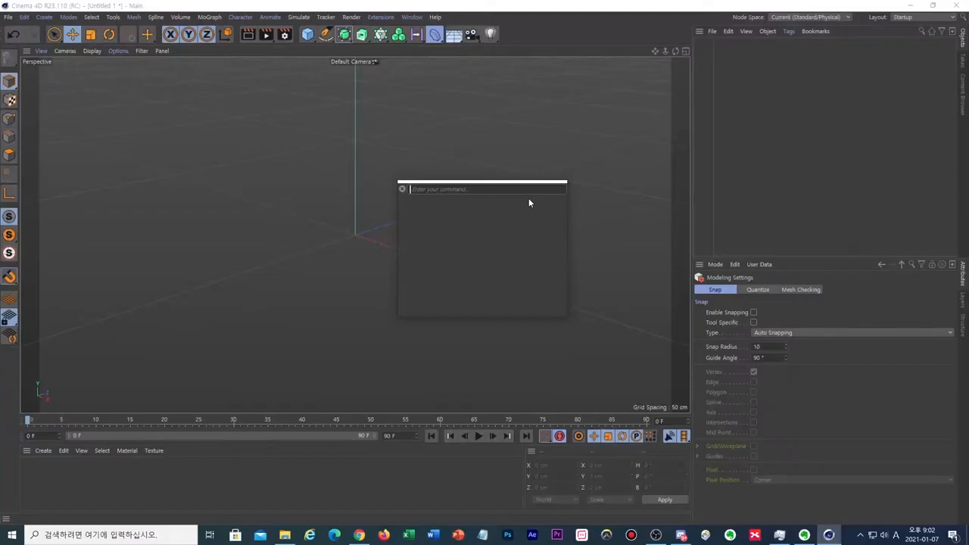
{"action": "type", "text": "d"}
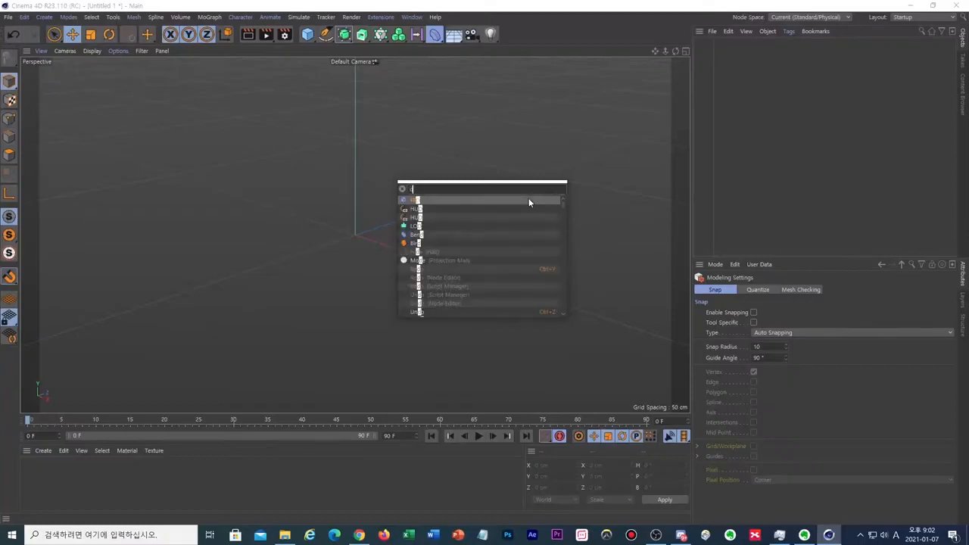
{"action": "key", "text": "BackSpace"}
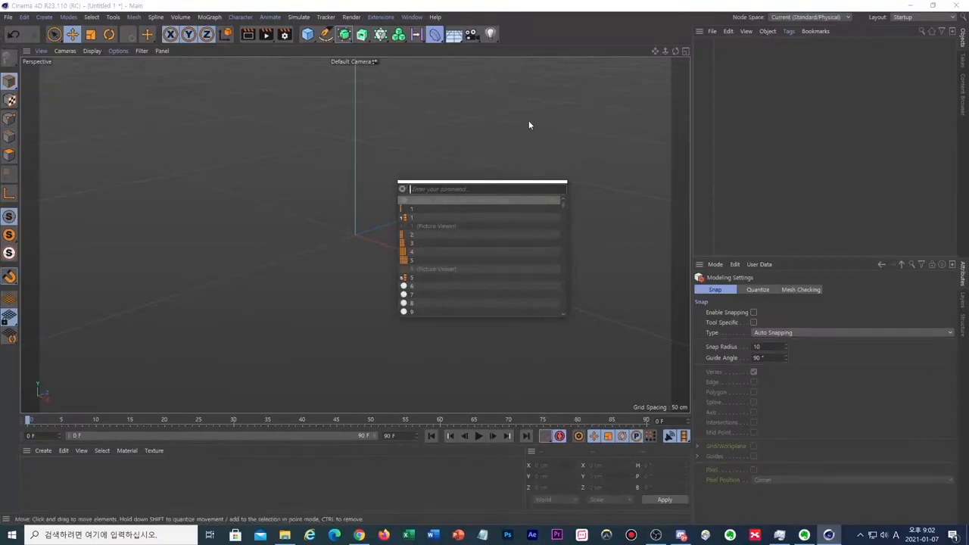
{"action": "key", "text": "Escape"}
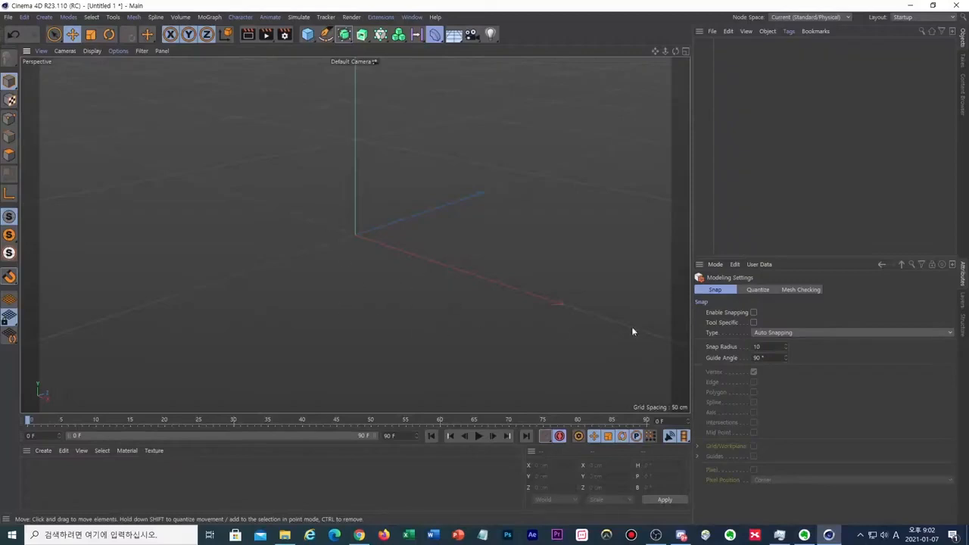
Show all four viewports, write the note "viewport 뷰포트" in Notepad, and return to Cinema 4D.
{"action": "middle_click", "coordinate": [403, 198]}
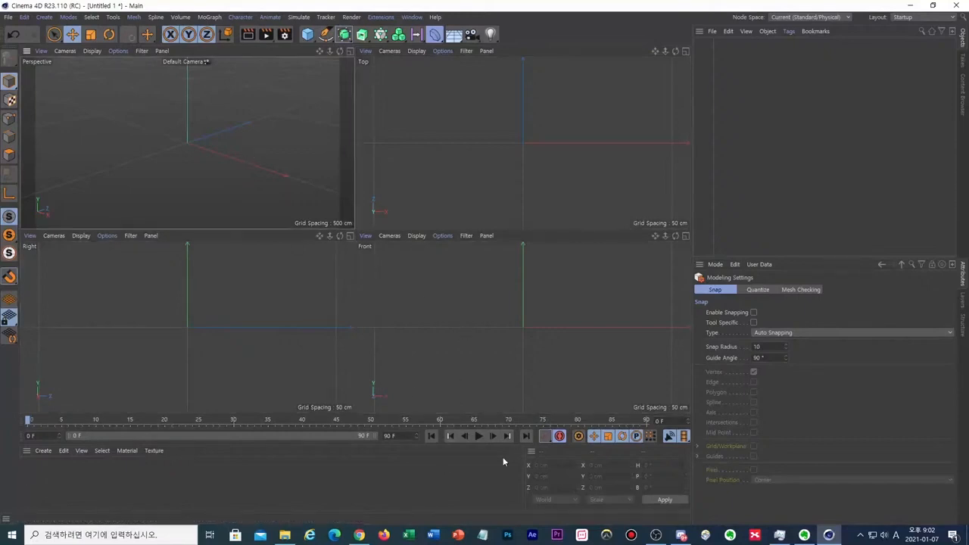
{"action": "left_click", "coordinate": [488, 536]}
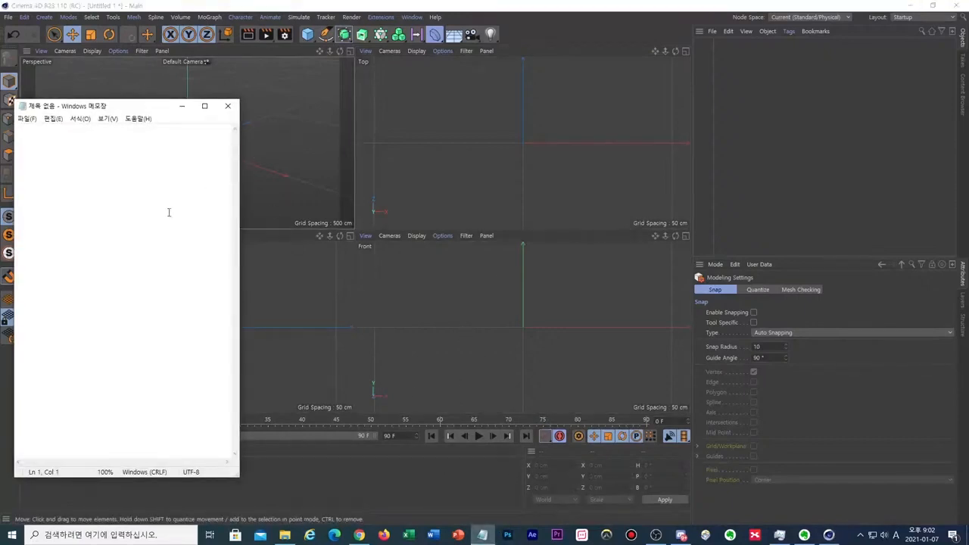
{"action": "type", "text": "viewport"}
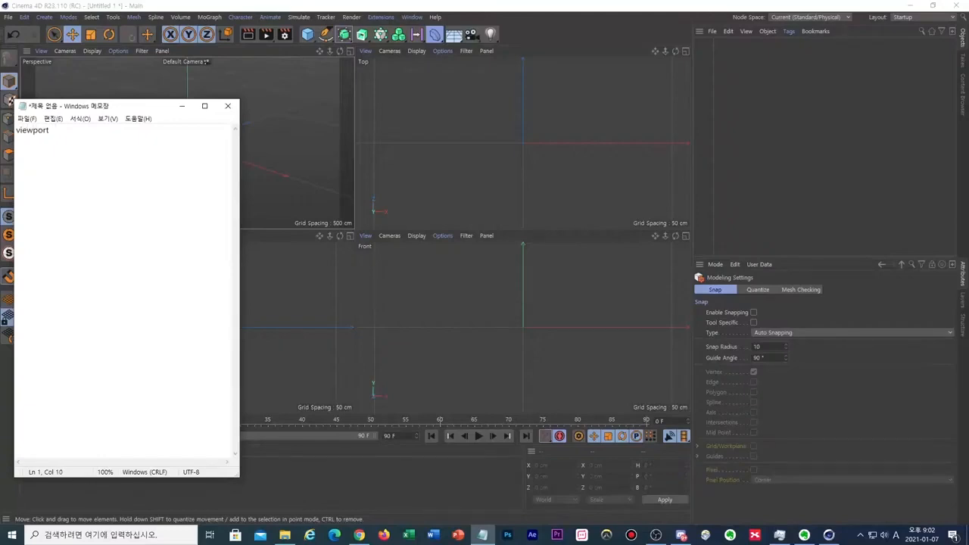
{"action": "key", "text": "Hangul"}
{"action": "type", "text": "뷰포트"}
{"action": "key", "text": "Return"}
{"action": "left_click", "coordinate": [325, 107]}
Add a pyramid primitive, deselect it, and make the Right and Perspective viewports active in turn.
{"action": "left_click", "coordinate": [409, 313]}
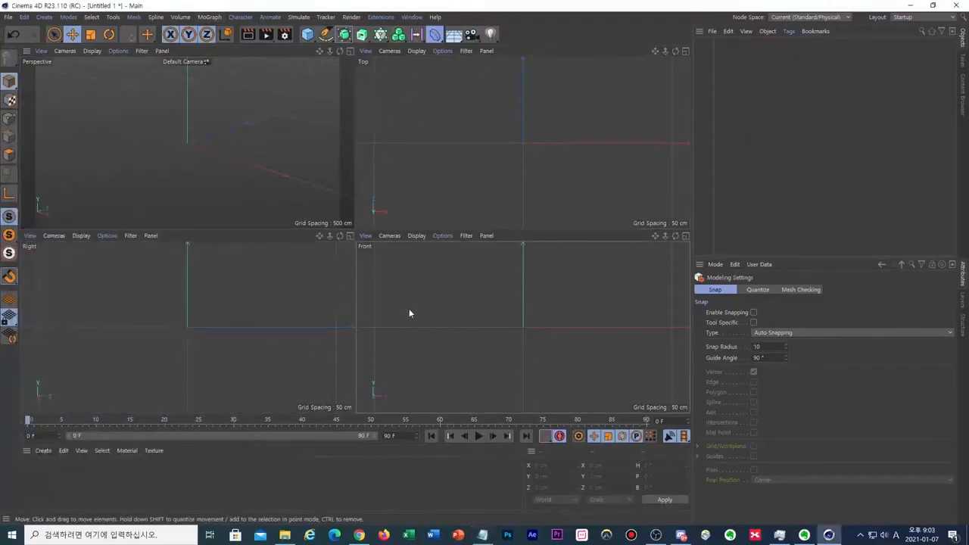
{"action": "left_click", "coordinate": [307, 34]}
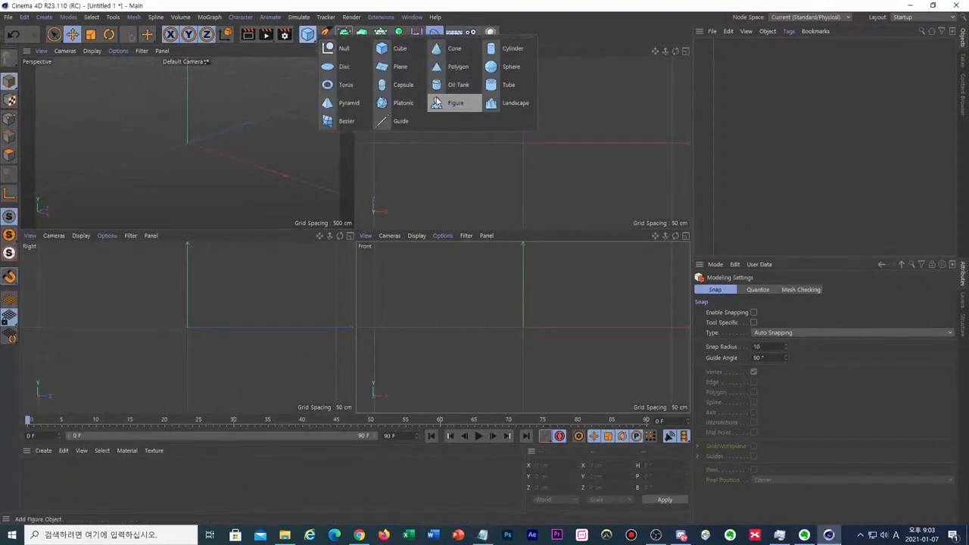
{"action": "left_click", "coordinate": [350, 103]}
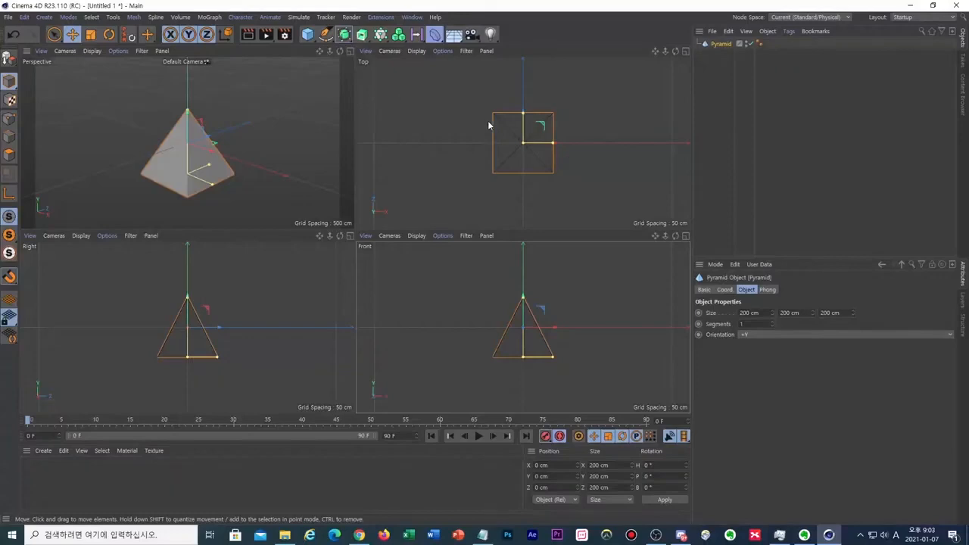
{"action": "left_click", "coordinate": [560, 295]}
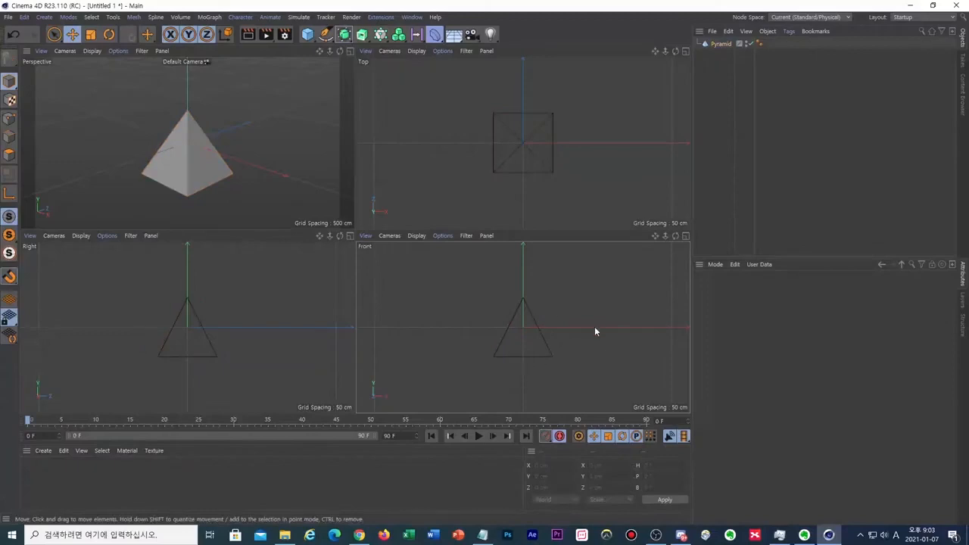
{"action": "left_click", "coordinate": [193, 286]}
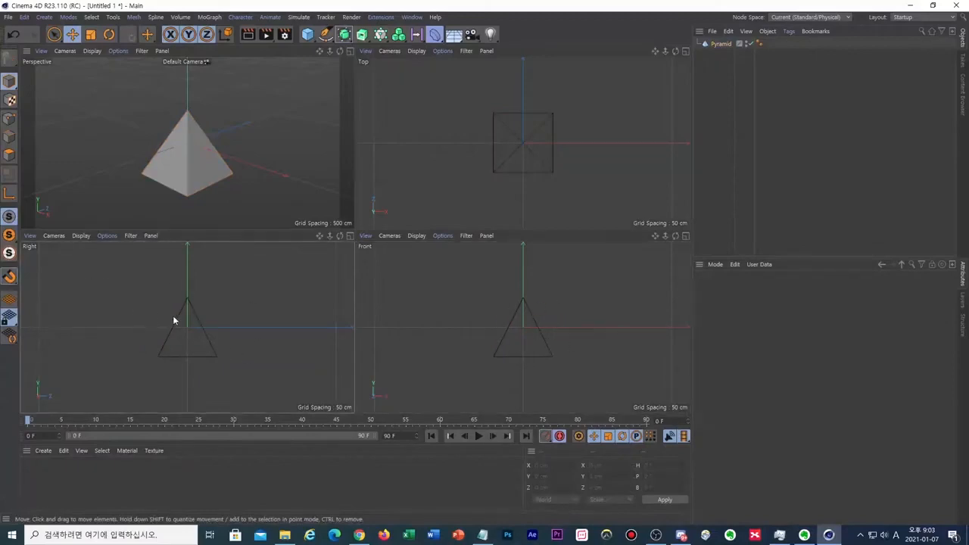
{"action": "left_click", "coordinate": [222, 101]}
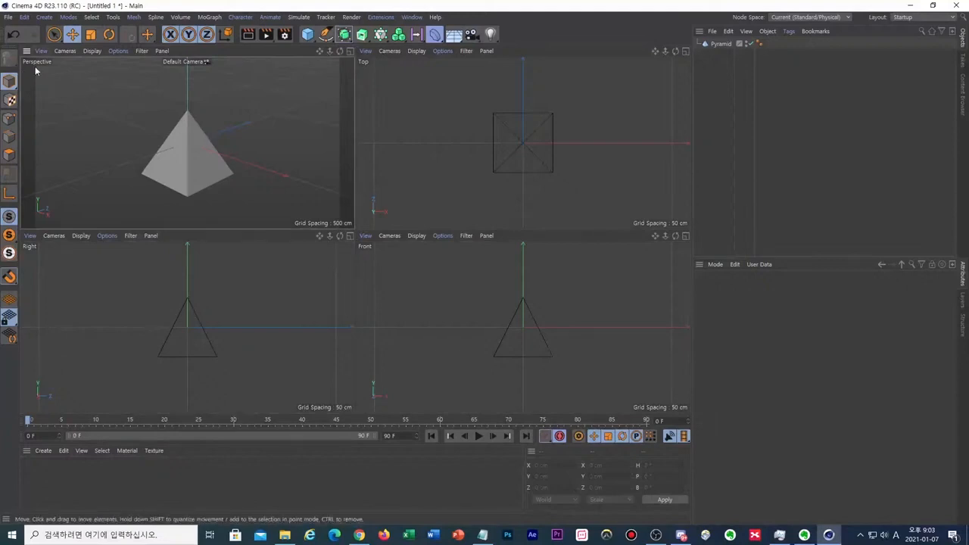
{"action": "left_click", "coordinate": [483, 536]}
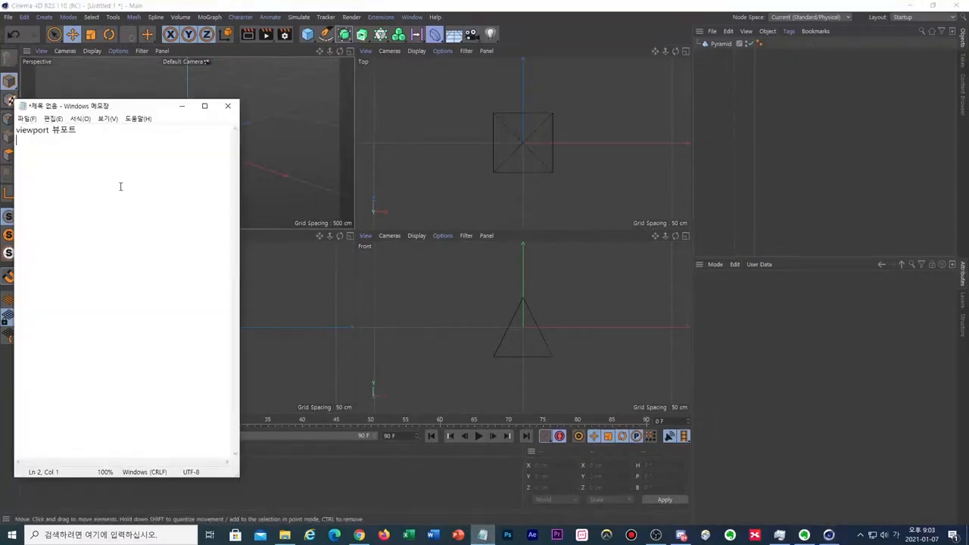
{"action": "type", "text": "ㅐ"}
{"action": "key", "text": "BackSpace"}
{"action": "key", "text": "Hangul"}
{"action": "left_click", "coordinate": [322, 126]}
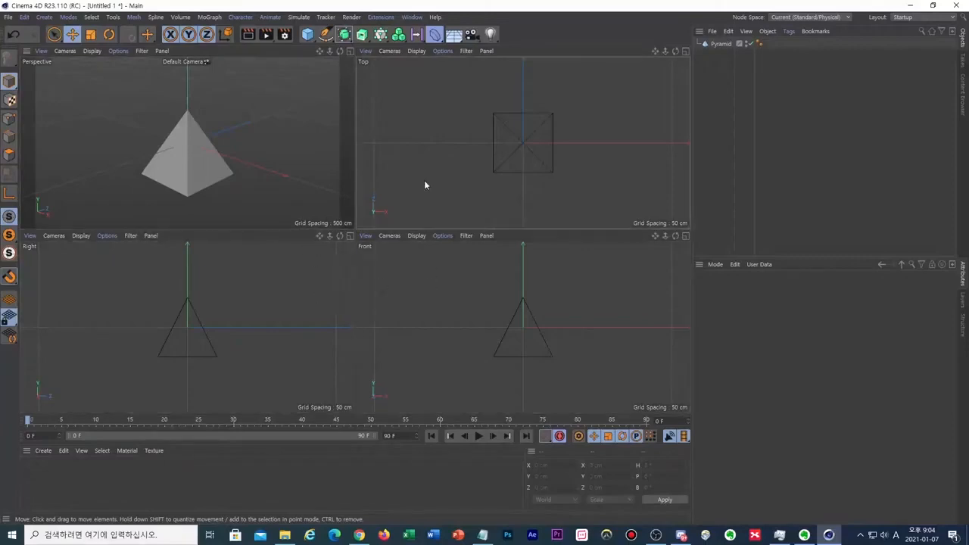
Maximize the Top, Perspective, Front and Right viewports one at a time, returning to the four-view layout after each.
{"action": "left_click", "coordinate": [210, 144]}
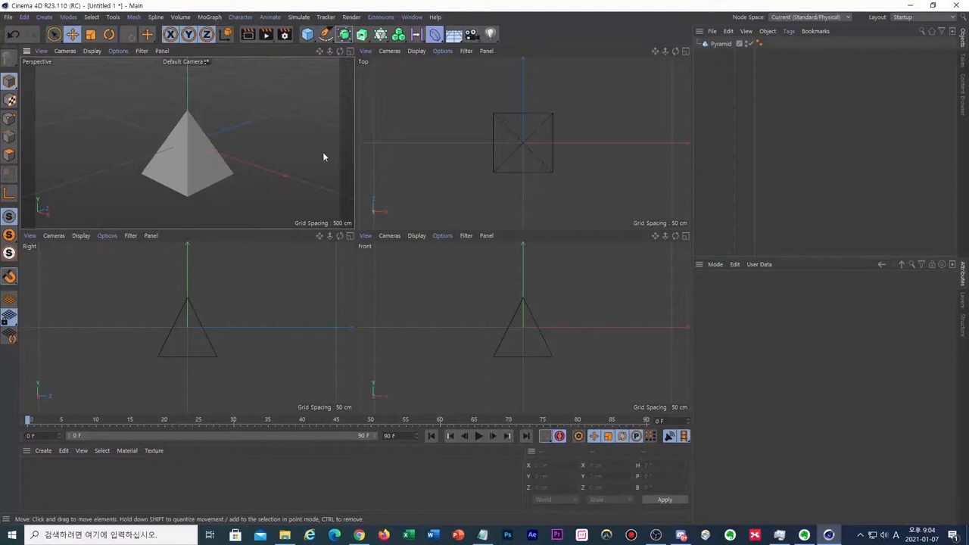
{"action": "middle_click", "coordinate": [376, 132]}
{"action": "middle_click", "coordinate": [443, 141]}
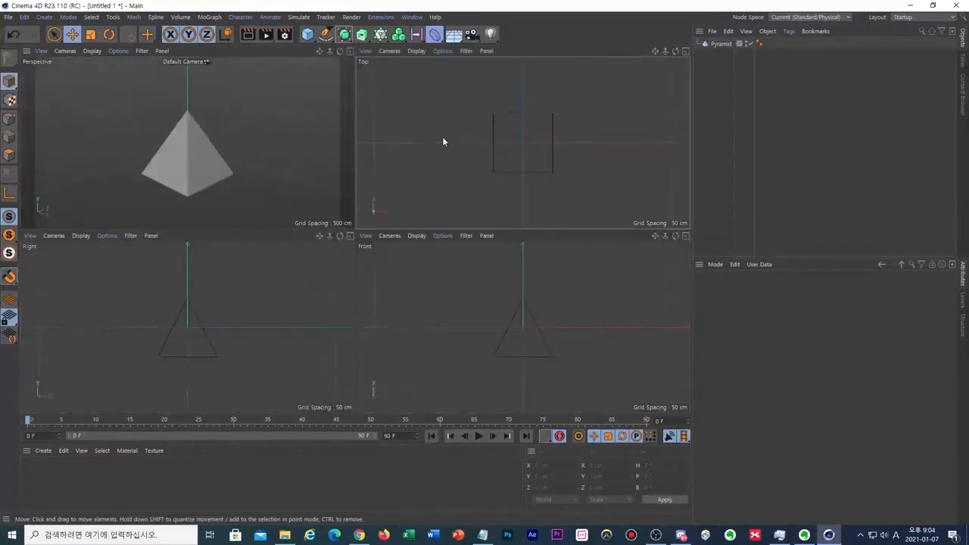
{"action": "middle_click", "coordinate": [277, 121]}
{"action": "middle_click", "coordinate": [278, 121]}
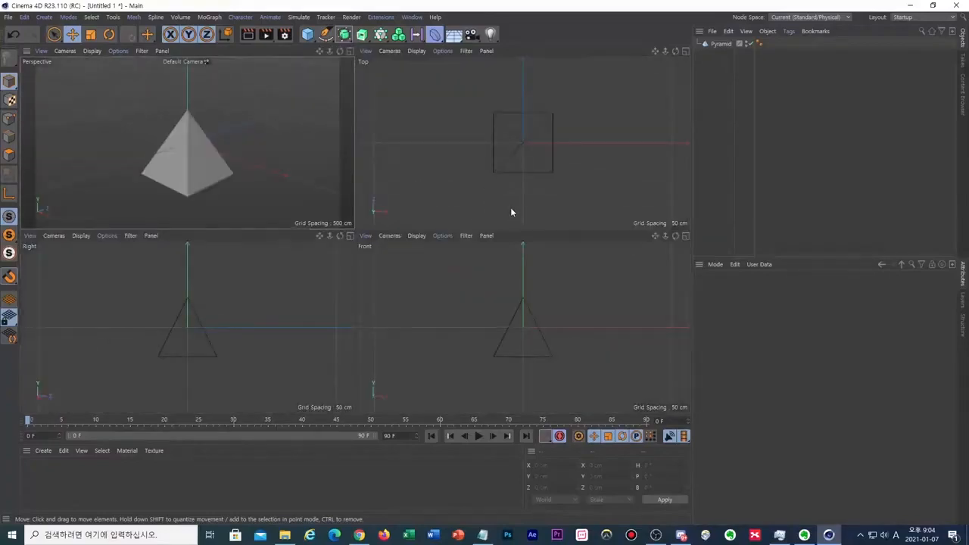
{"action": "middle_click", "coordinate": [455, 306]}
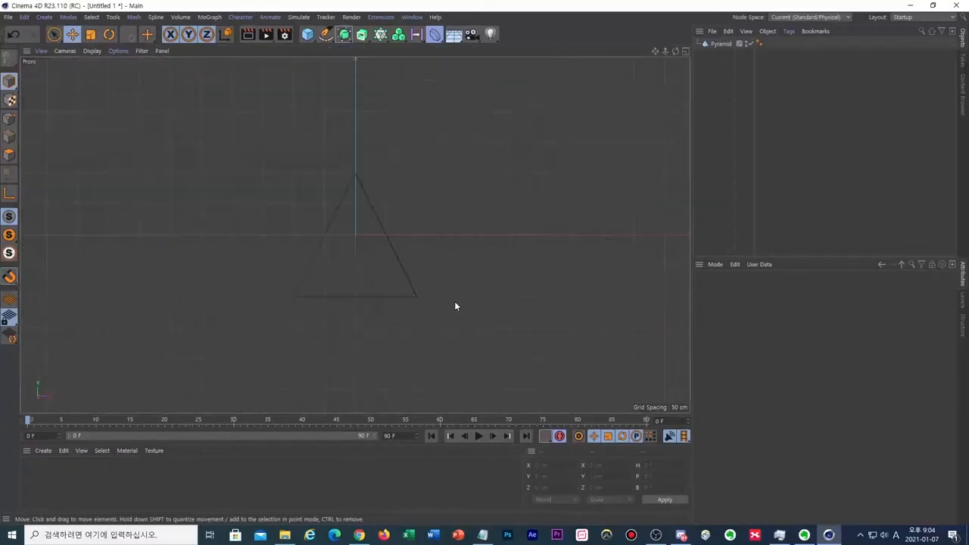
{"action": "middle_click", "coordinate": [506, 273]}
{"action": "middle_click", "coordinate": [266, 336]}
{"action": "middle_click", "coordinate": [266, 336]}
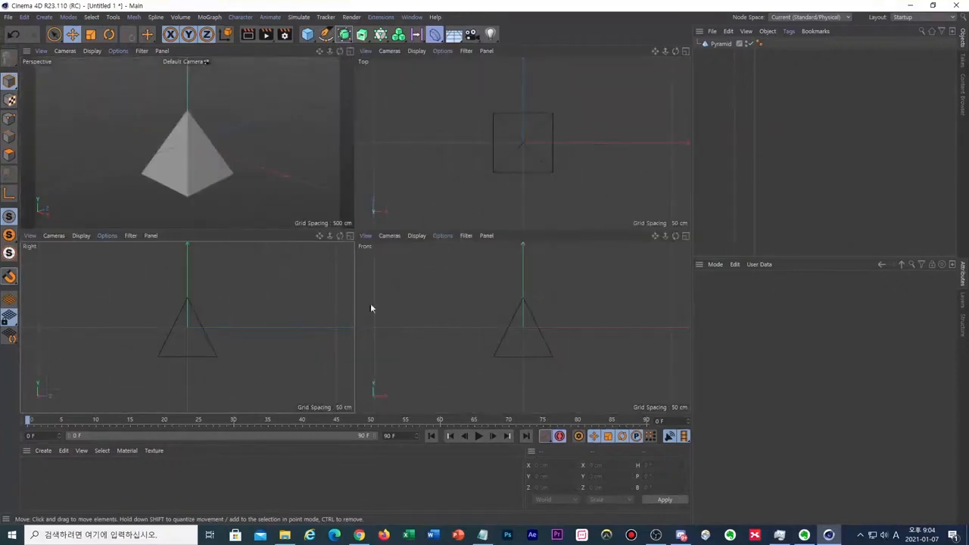
{"action": "middle_click", "coordinate": [302, 143]}
{"action": "middle_click", "coordinate": [302, 143]}
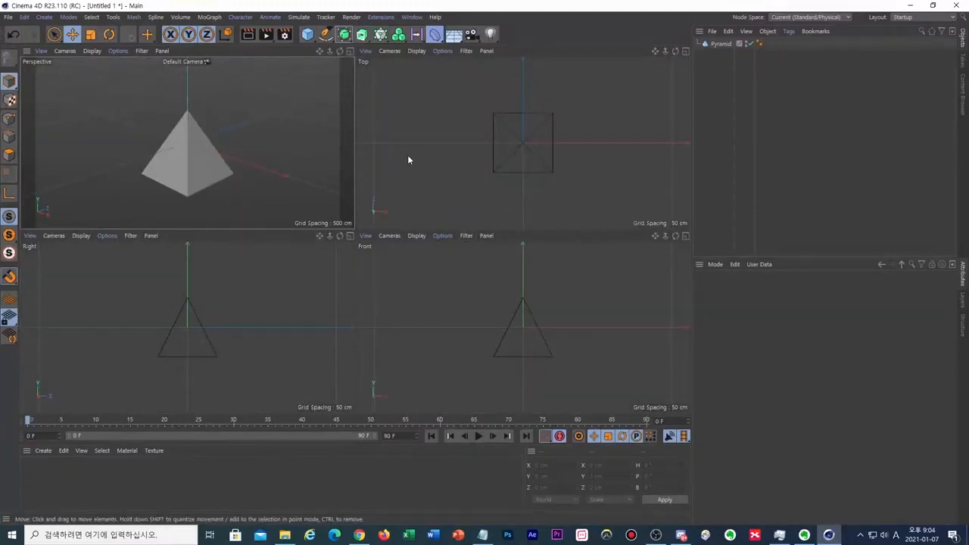
Pan the Perspective view slightly, and reposition and zoom the Front view around the pyramid.
{"action": "mouse_move", "coordinate": [320, 52]}
{"action": "left_mouse_down"}
{"action": "mouse_move", "coordinate": [187, 142]}
{"action": "mouse_move", "coordinate": [320, 52]}
{"action": "left_mouse_up"}
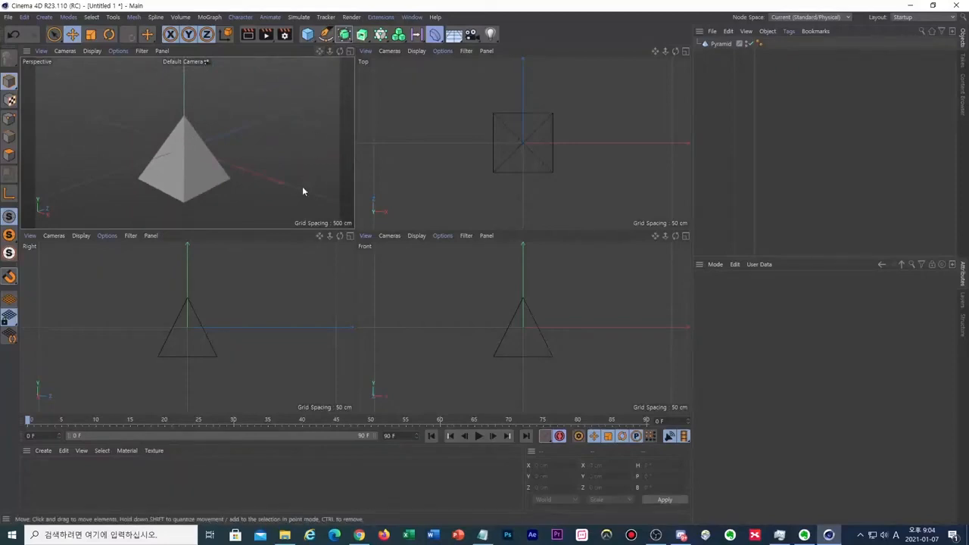
{"action": "middle_click", "coordinate": [433, 257]}
{"action": "middle_click", "coordinate": [434, 255]}
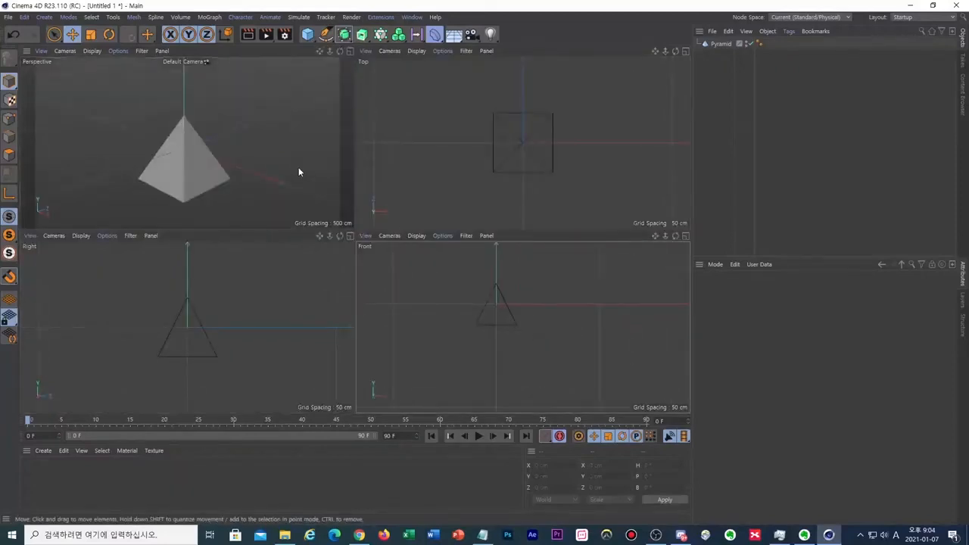
{"action": "scroll", "coordinate": [502, 285], "scroll_direction": "up", "scroll_amount": 4}
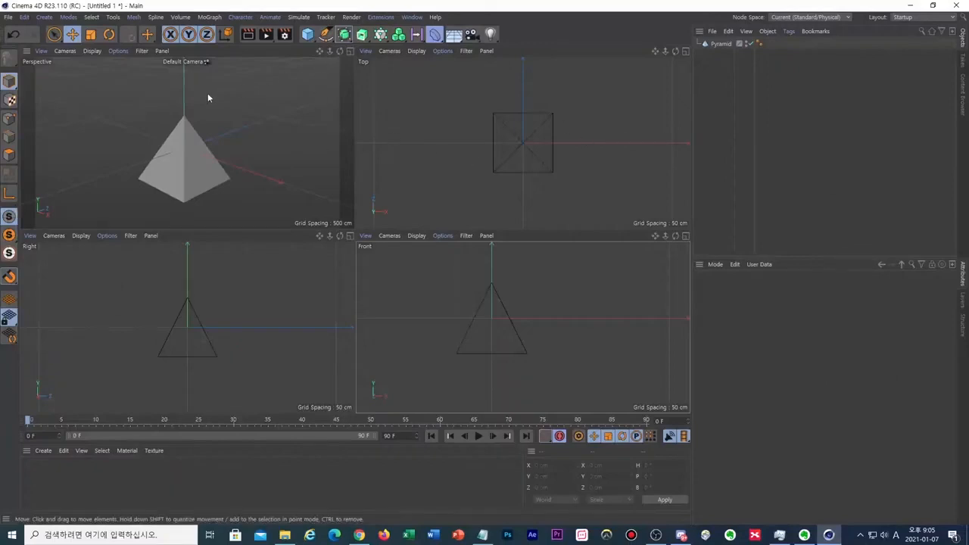
{"action": "left_click", "coordinate": [162, 50]}
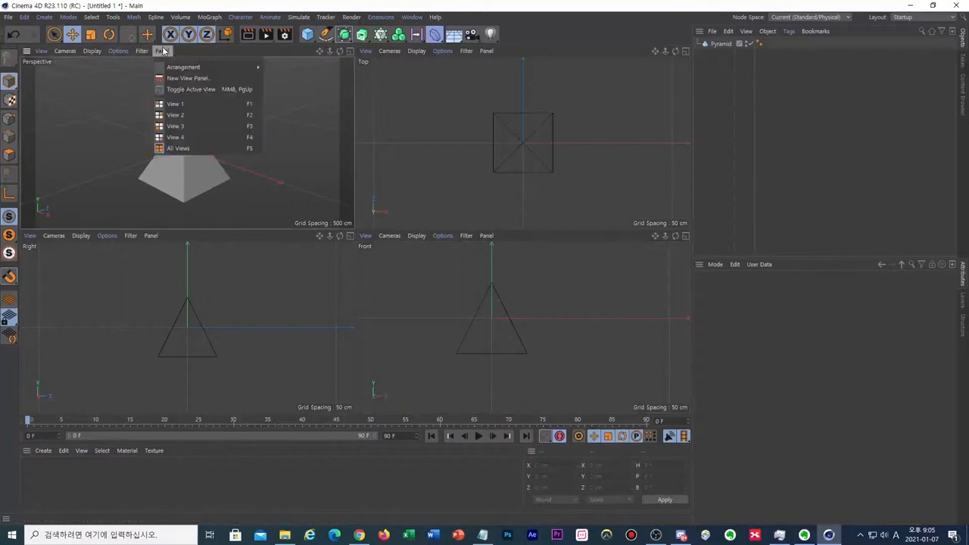
{"action": "mouse_move", "coordinate": [99, 55]}
{"action": "left_click", "coordinate": [367, 50]}
{"action": "left_click", "coordinate": [368, 51]}
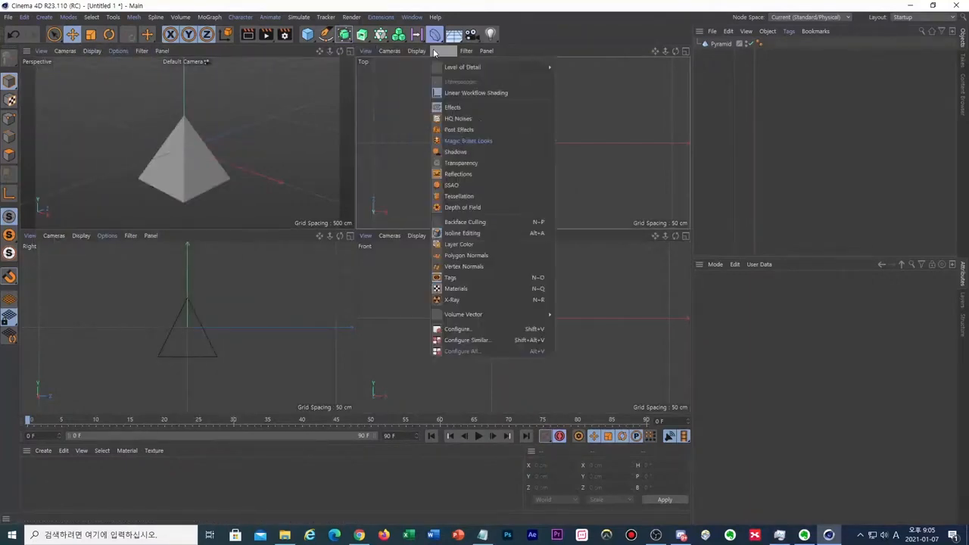
{"action": "mouse_move", "coordinate": [467, 51]}
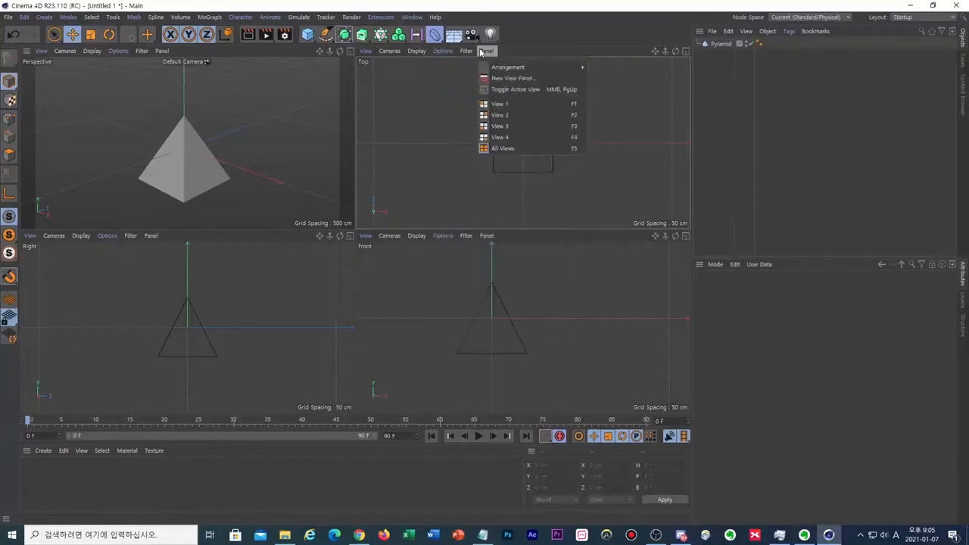
{"action": "left_click", "coordinate": [263, 54]}
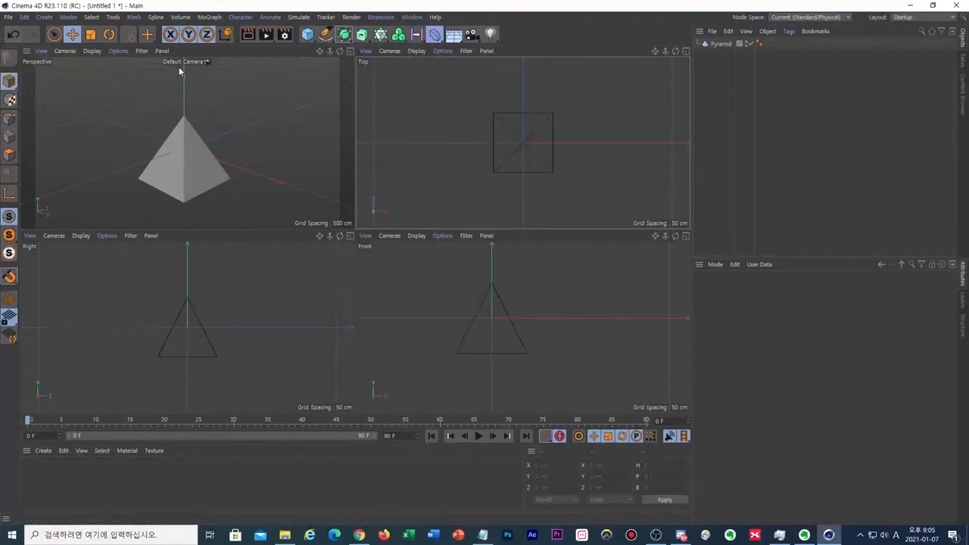
Pan the Perspective view with its camera move control, shifting the pyramid within the frame.
{"action": "left_click", "coordinate": [318, 52]}
{"action": "left_click_drag", "start_coordinate": [319, 52], "coordinate": [343, 34]}
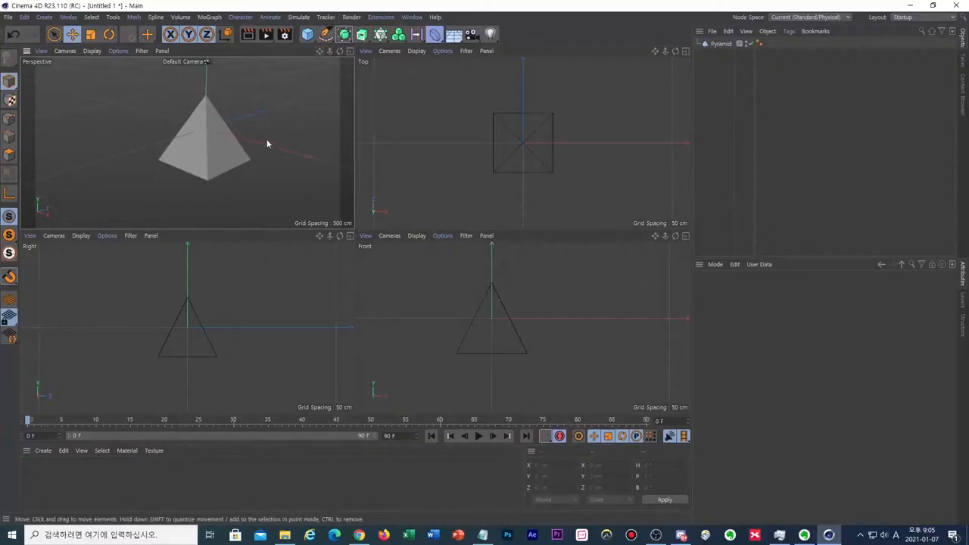
{"action": "mouse_move", "coordinate": [319, 51]}
{"action": "left_mouse_down"}
{"action": "mouse_move", "coordinate": [297, 58]}
{"action": "mouse_move", "coordinate": [308, 71]}
{"action": "mouse_move", "coordinate": [312, 47]}
{"action": "mouse_move", "coordinate": [312, 66]}
{"action": "mouse_move", "coordinate": [320, 50]}
{"action": "left_mouse_up"}
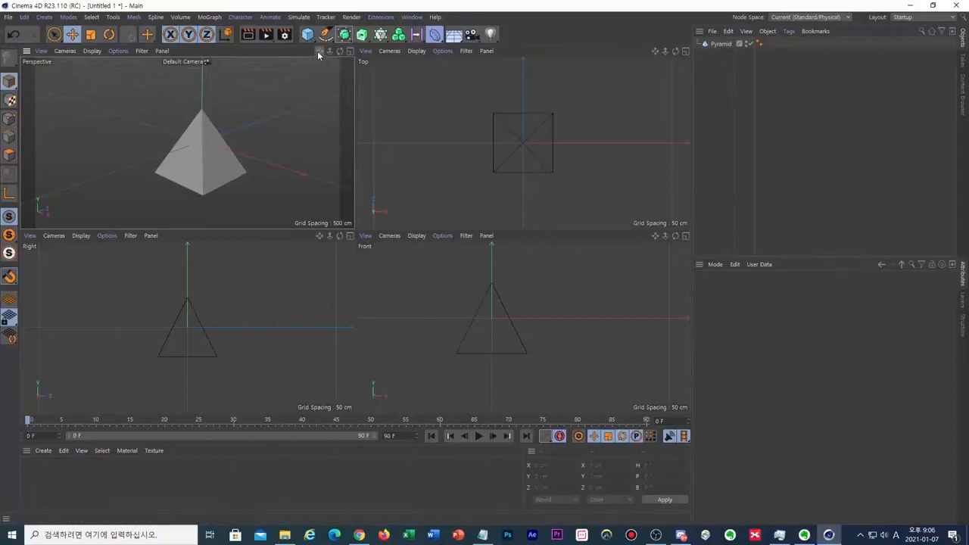
Pan the Perspective view and zoom it out and in around the pyramid several times.
{"action": "mouse_move", "coordinate": [317, 51]}
{"action": "left_mouse_down"}
{"action": "mouse_move", "coordinate": [246, 56]}
{"action": "mouse_move", "coordinate": [351, 83]}
{"action": "mouse_move", "coordinate": [358, 10]}
{"action": "mouse_move", "coordinate": [315, 69]}
{"action": "mouse_move", "coordinate": [333, 57]}
{"action": "mouse_move", "coordinate": [318, 50]}
{"action": "left_mouse_up"}
{"action": "scroll", "coordinate": [189, 141], "scroll_direction": "down", "scroll_amount": 4}
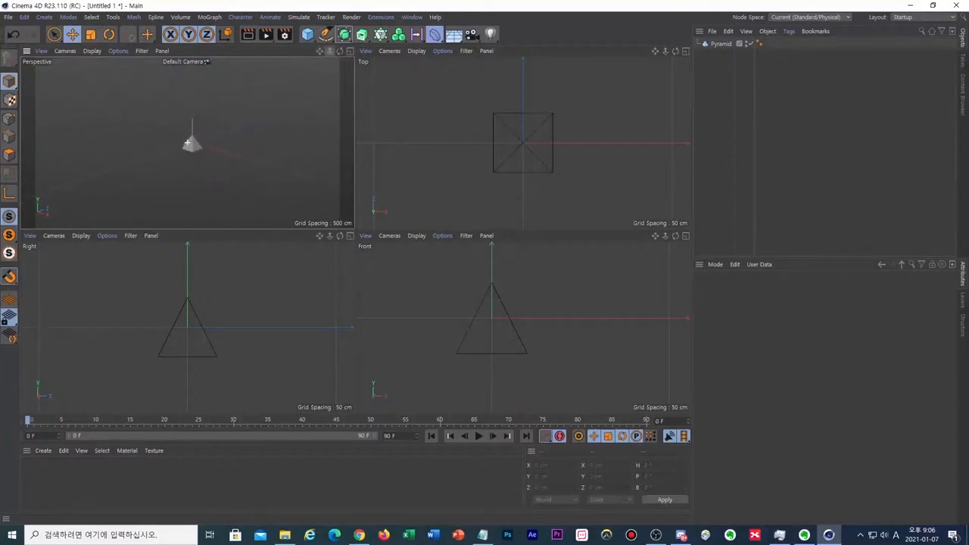
{"action": "scroll", "coordinate": [187, 139], "scroll_direction": "up", "scroll_amount": 5}
{"action": "scroll", "coordinate": [187, 143], "scroll_direction": "down", "scroll_amount": 4}
{"action": "scroll", "coordinate": [187, 142], "scroll_direction": "up", "scroll_amount": 5}
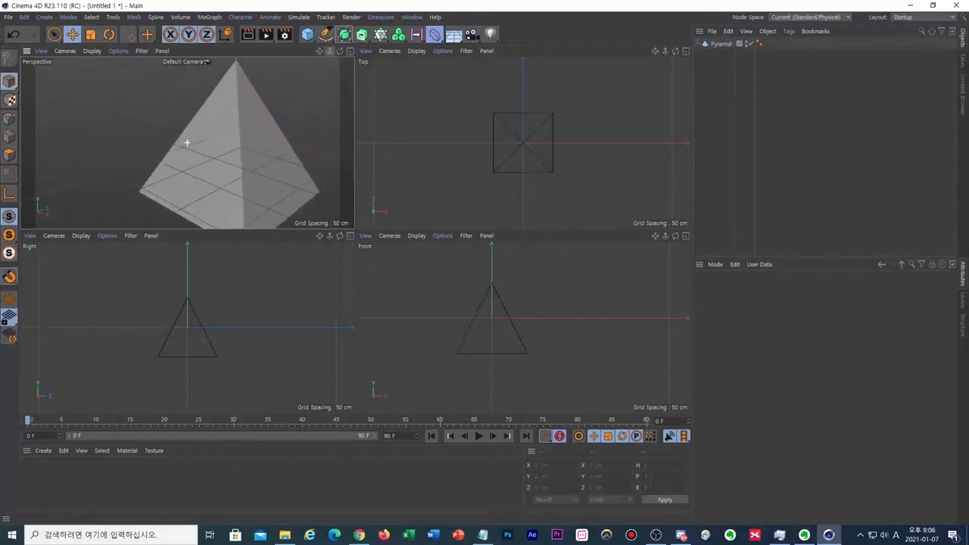
{"action": "scroll", "coordinate": [186, 141], "scroll_direction": "down", "scroll_amount": 4}
{"action": "scroll", "coordinate": [186, 134], "scroll_direction": "up", "scroll_amount": 1}
Orbit the Perspective view around the pyramid, maximize it, and return to the four-view layout.
{"action": "mouse_move", "coordinate": [339, 53]}
{"action": "left_mouse_down"}
{"action": "mouse_move", "coordinate": [327, 55]}
{"action": "mouse_move", "coordinate": [333, 47]}
{"action": "mouse_move", "coordinate": [322, 42]}
{"action": "mouse_move", "coordinate": [350, 54]}
{"action": "left_mouse_up"}
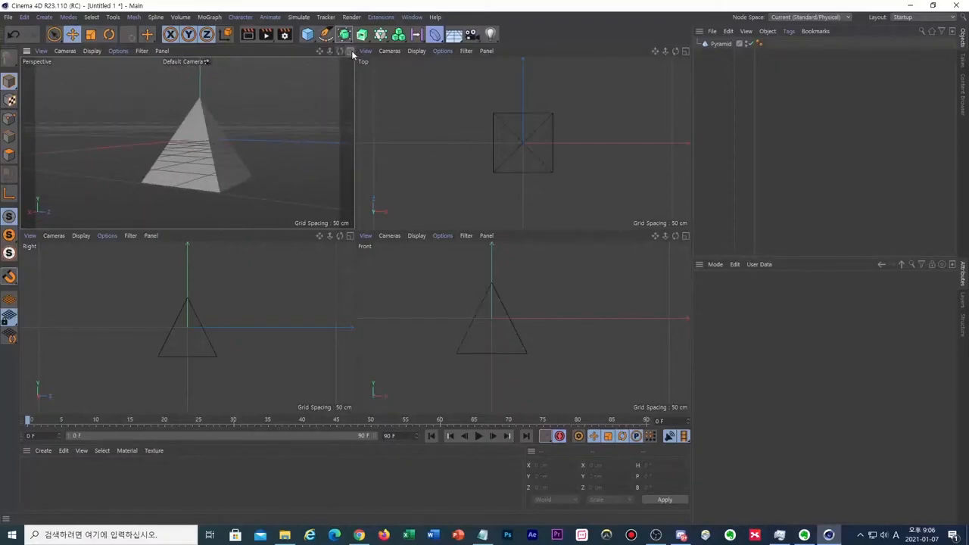
{"action": "left_click", "coordinate": [350, 50]}
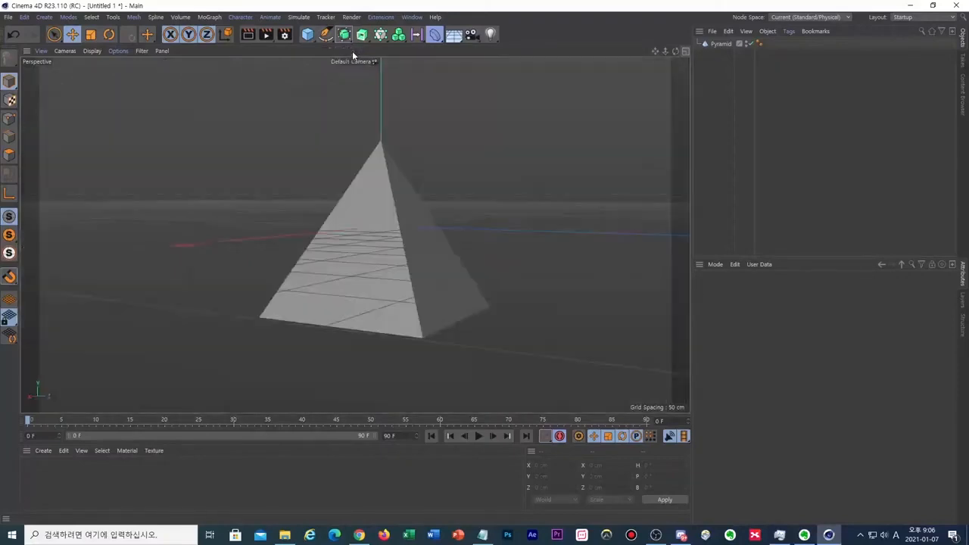
{"action": "left_click", "coordinate": [686, 50]}
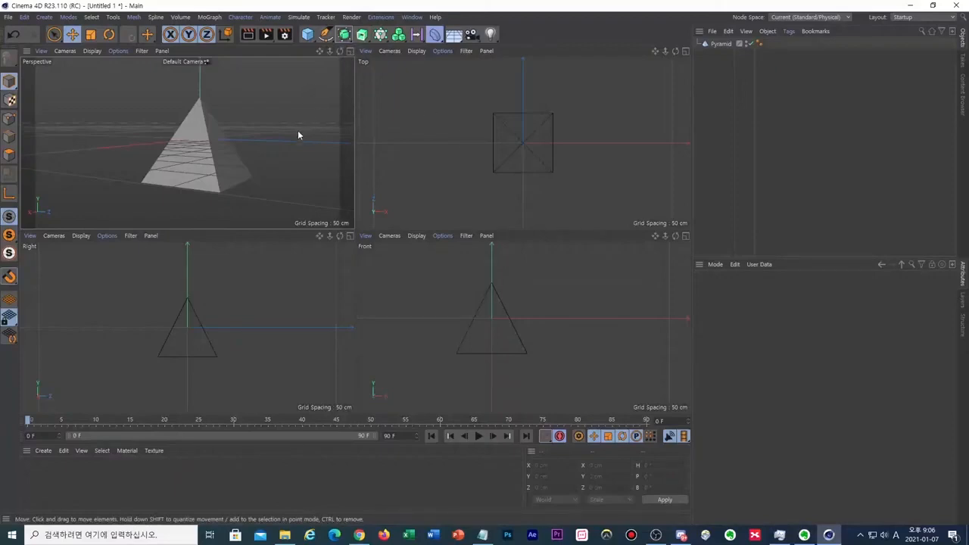
Orbit and zoom the Perspective view directly in the viewport to see the pyramid from a higher angle.
{"action": "mouse_move", "coordinate": [298, 134]}
{"action": "left_mouse_down", "text": "alt"}
{"action": "mouse_move", "coordinate": [195, 134]}
{"action": "mouse_move", "coordinate": [285, 149]}
{"action": "left_mouse_up", "text": "alt"}
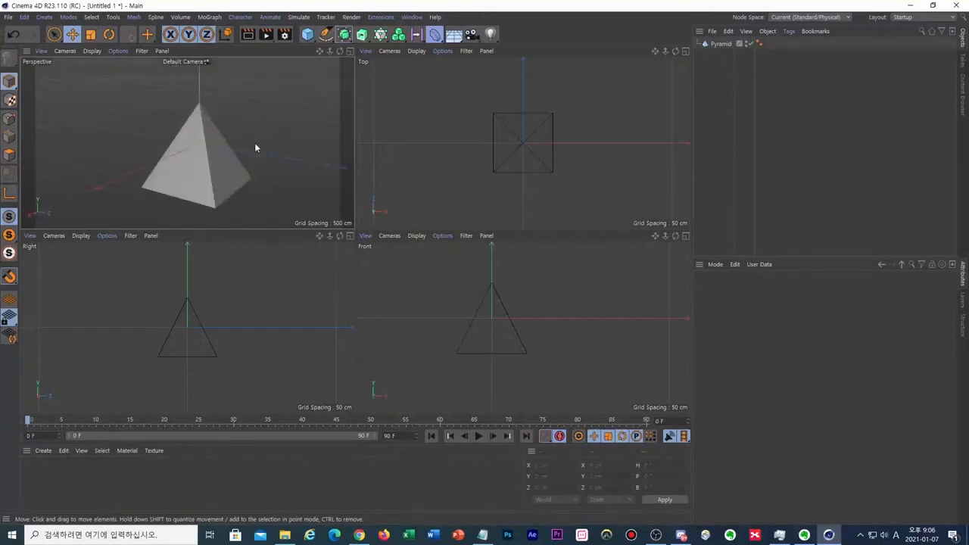
{"action": "scroll", "coordinate": [254, 142], "scroll_direction": "up", "scroll_amount": 5}
{"action": "scroll", "coordinate": [253, 144], "scroll_direction": "down", "scroll_amount": 6}
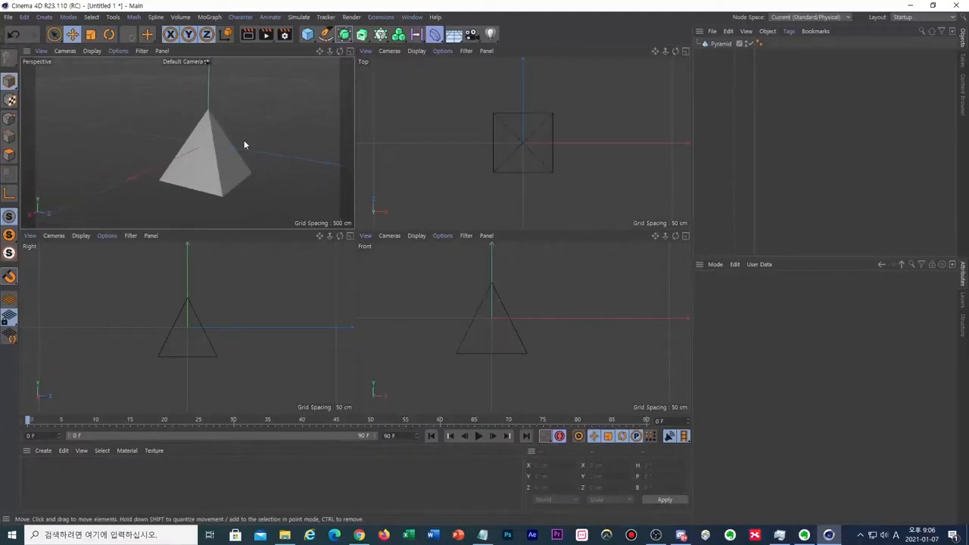
{"action": "mouse_move", "coordinate": [243, 132]}
{"action": "right_mouse_down", "text": "alt"}
{"action": "mouse_move", "coordinate": [233, 126]}
{"action": "mouse_move", "coordinate": [263, 133]}
{"action": "mouse_move", "coordinate": [232, 142]}
{"action": "right_mouse_up", "text": "alt"}
{"action": "left_click_drag", "start_coordinate": [225, 132], "coordinate": [205, 151], "text": "alt"}
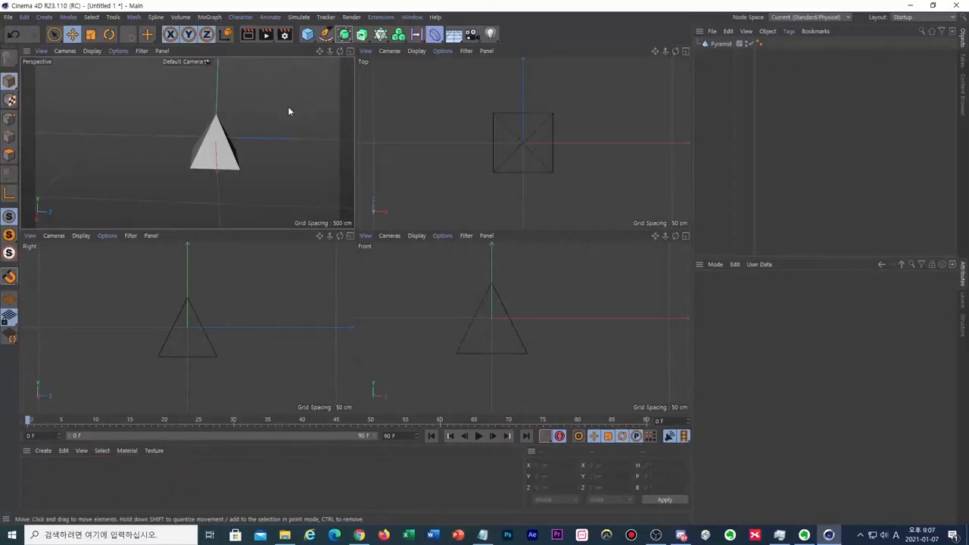
Combine orbiting, panning and zooming in the Perspective view to bring the pyramid closer and show two of its side faces.
{"action": "left_click_drag", "start_coordinate": [288, 106], "coordinate": [305, 55], "text": "alt"}
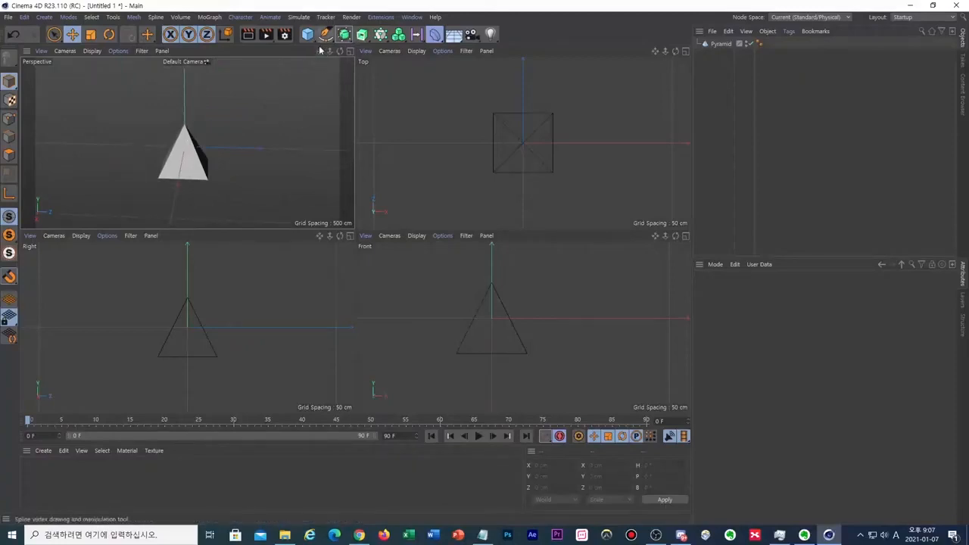
{"action": "mouse_move", "coordinate": [277, 105]}
{"action": "right_mouse_down", "text": "alt"}
{"action": "mouse_move", "coordinate": [300, 110]}
{"action": "mouse_move", "coordinate": [275, 123]}
{"action": "right_mouse_up", "text": "alt"}
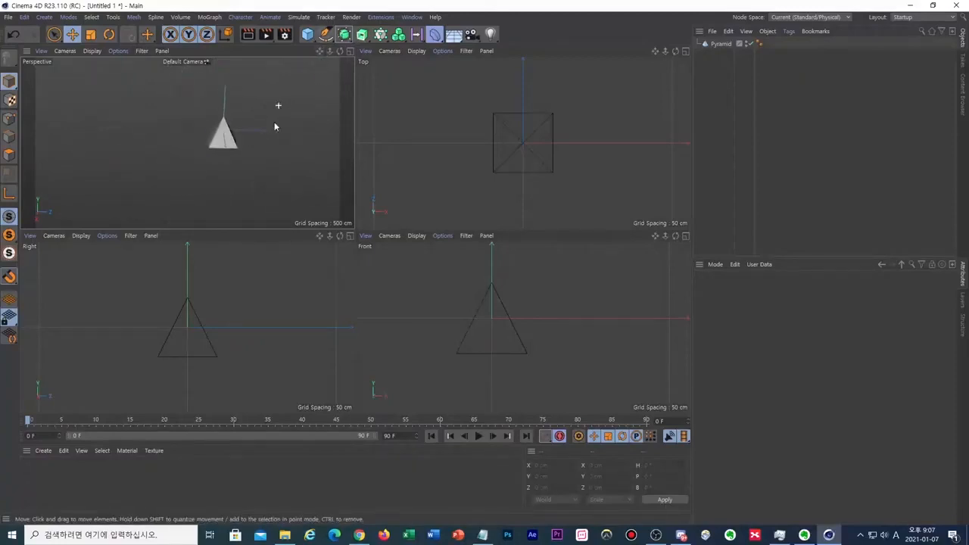
{"action": "mouse_move", "coordinate": [275, 148]}
{"action": "left_mouse_down", "text": "alt"}
{"action": "mouse_move", "coordinate": [179, 147]}
{"action": "mouse_move", "coordinate": [262, 155]}
{"action": "left_mouse_up", "text": "alt"}
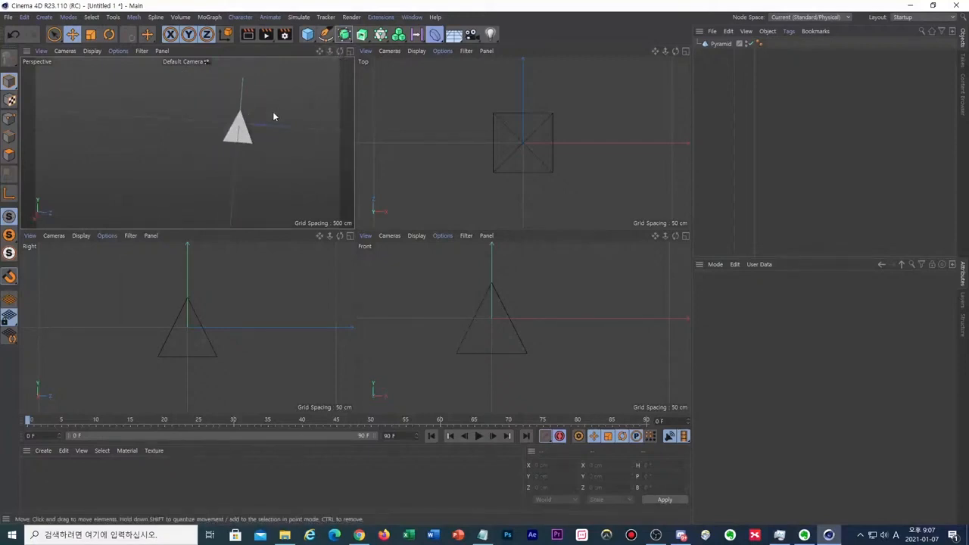
{"action": "mouse_move", "coordinate": [187, 143]}
{"action": "middle_mouse_down", "text": "alt"}
{"action": "mouse_move", "coordinate": [206, 142]}
{"action": "mouse_move", "coordinate": [177, 173]}
{"action": "mouse_move", "coordinate": [186, 158]}
{"action": "middle_mouse_up", "text": "alt"}
{"action": "mouse_move", "coordinate": [187, 156]}
{"action": "right_mouse_down", "text": "alt"}
{"action": "mouse_move", "coordinate": [248, 143]}
{"action": "mouse_move", "coordinate": [222, 138]}
{"action": "right_mouse_up", "text": "alt"}
{"action": "mouse_move", "coordinate": [197, 139]}
{"action": "left_mouse_down", "text": "alt"}
{"action": "mouse_move", "coordinate": [173, 150]}
{"action": "mouse_move", "coordinate": [227, 147]}
{"action": "left_mouse_up", "text": "alt"}
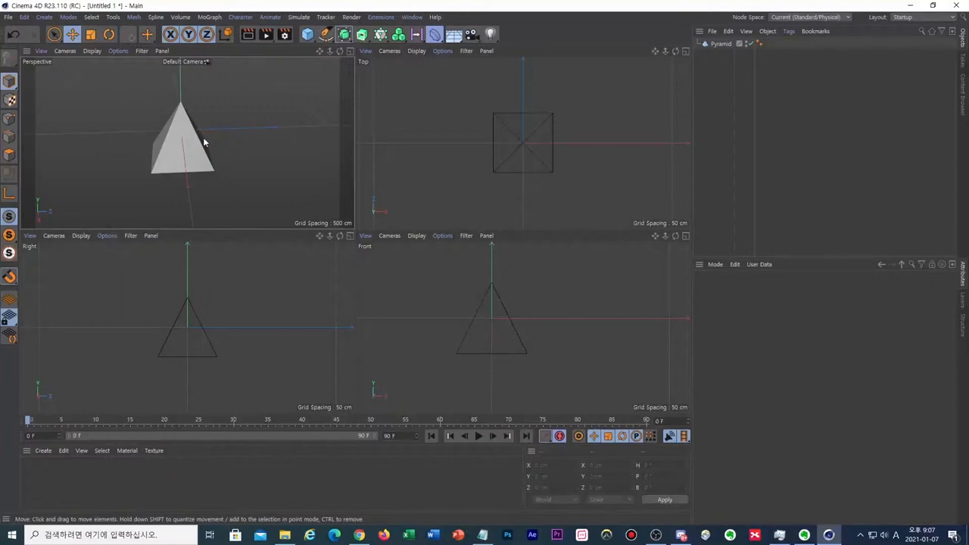
{"action": "left_click_drag", "start_coordinate": [203, 151], "coordinate": [137, 153], "text": "alt"}
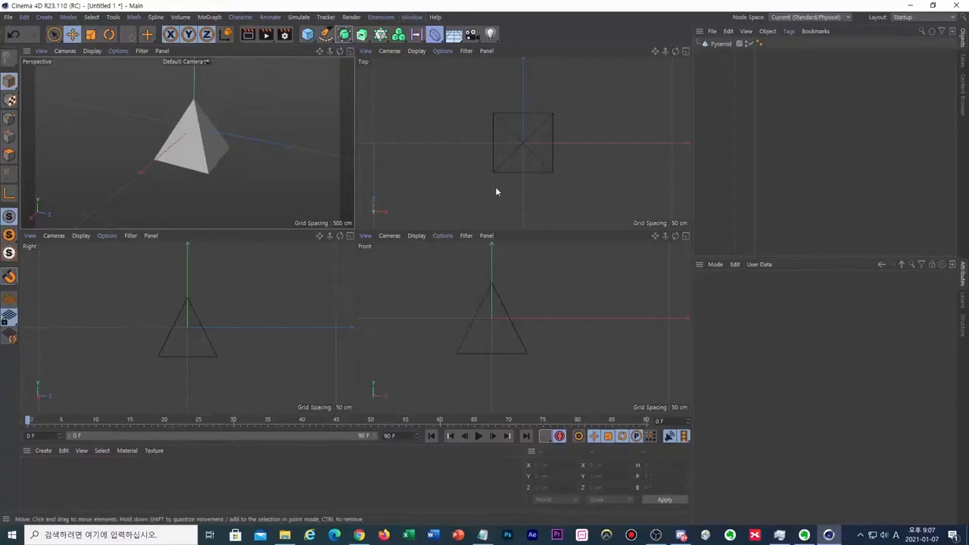
Select the pyramid in the Top view and delete it from the scene.
{"action": "left_click", "coordinate": [556, 144]}
{"action": "key", "text": "Delete"}
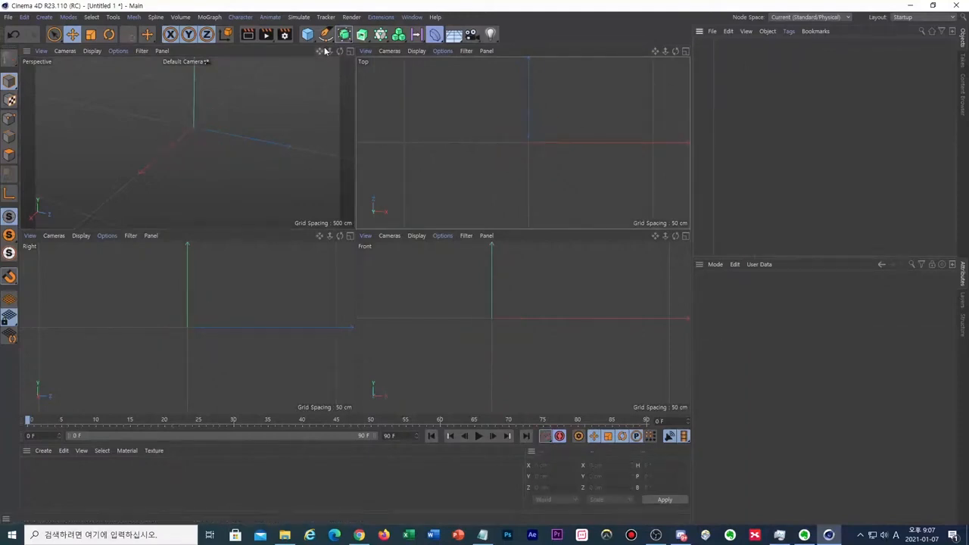
{"action": "mouse_move", "coordinate": [320, 51]}
{"action": "left_mouse_down"}
{"action": "mouse_move", "coordinate": [304, 51]}
{"action": "mouse_move", "coordinate": [320, 53]}
{"action": "left_mouse_up"}
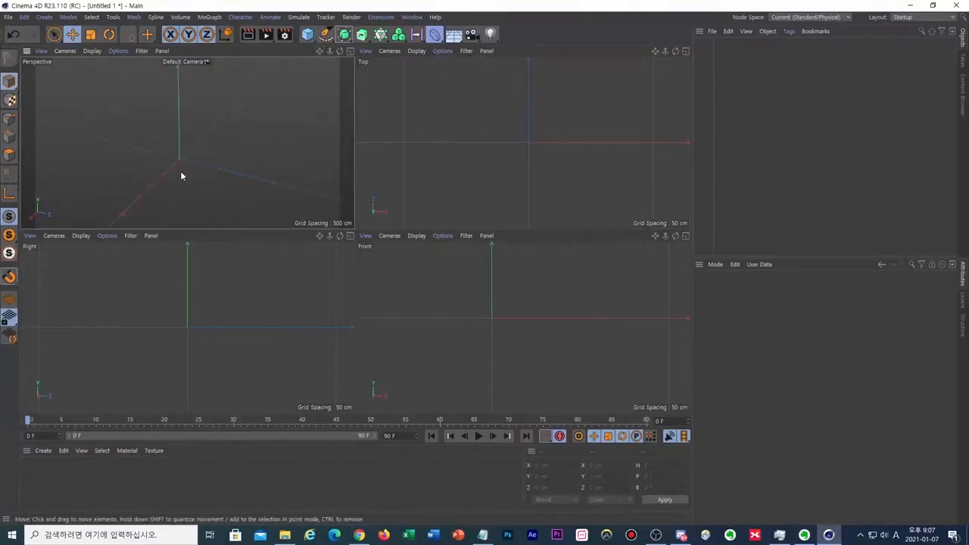
{"action": "left_click_drag", "start_coordinate": [123, 173], "coordinate": [256, 158], "text": "alt"}
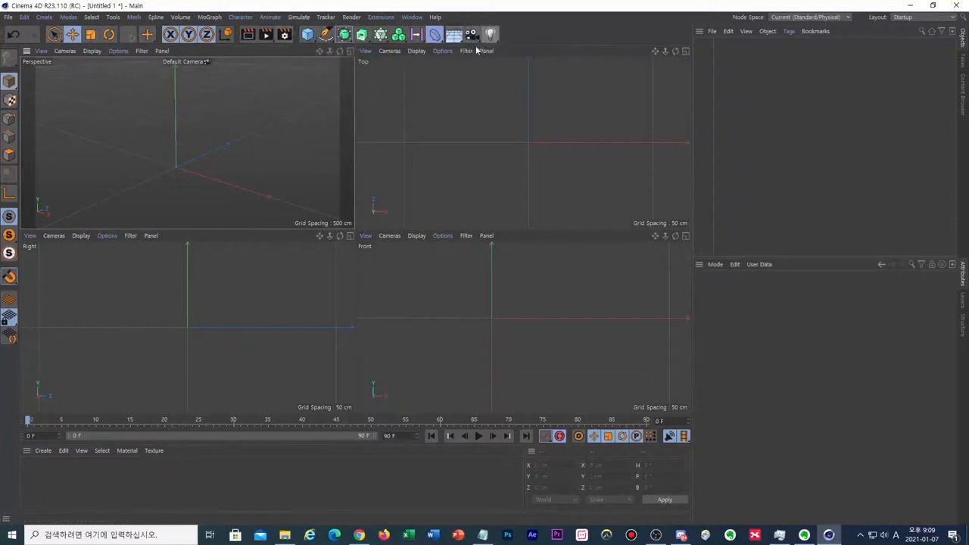
{"action": "left_click", "coordinate": [26, 17]}
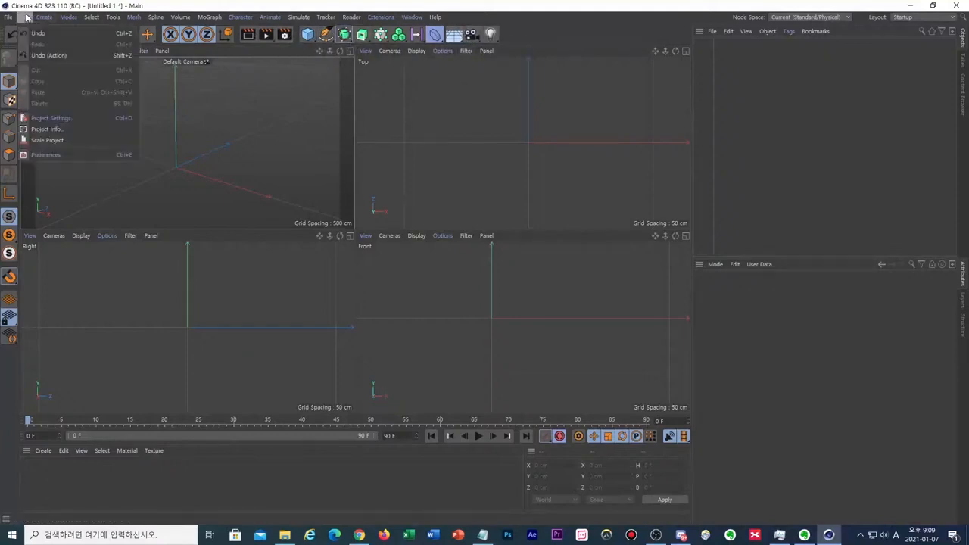
{"action": "mouse_move", "coordinate": [44, 16]}
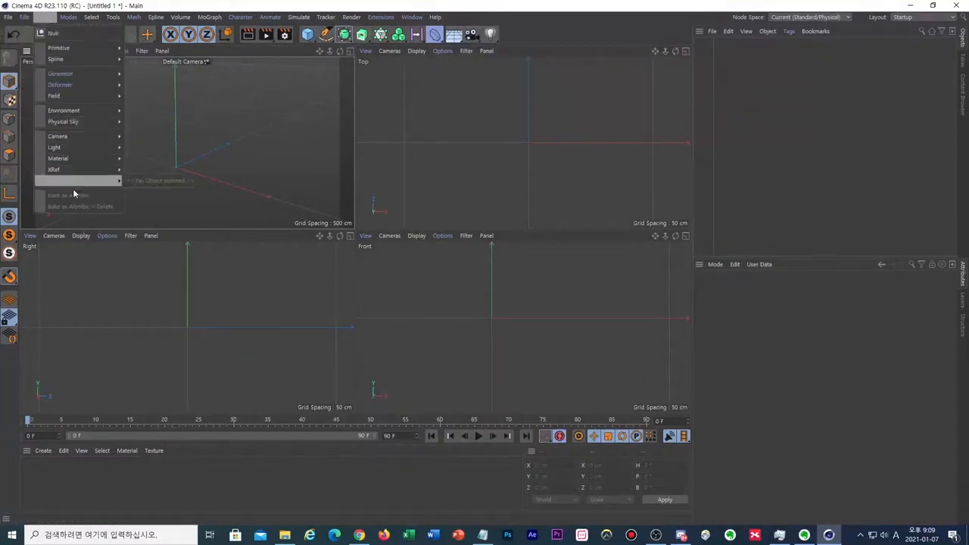
{"action": "mouse_move", "coordinate": [80, 112]}
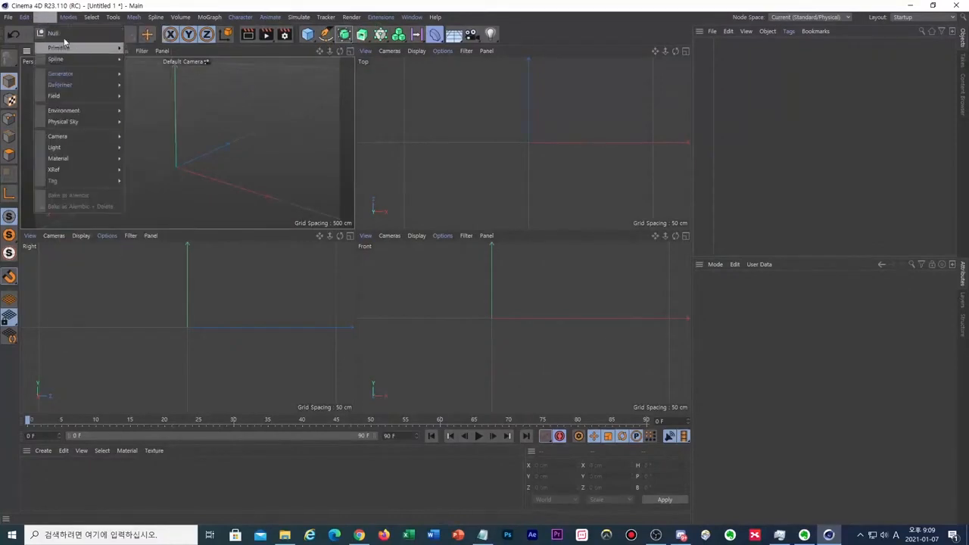
{"action": "mouse_move", "coordinate": [135, 21]}
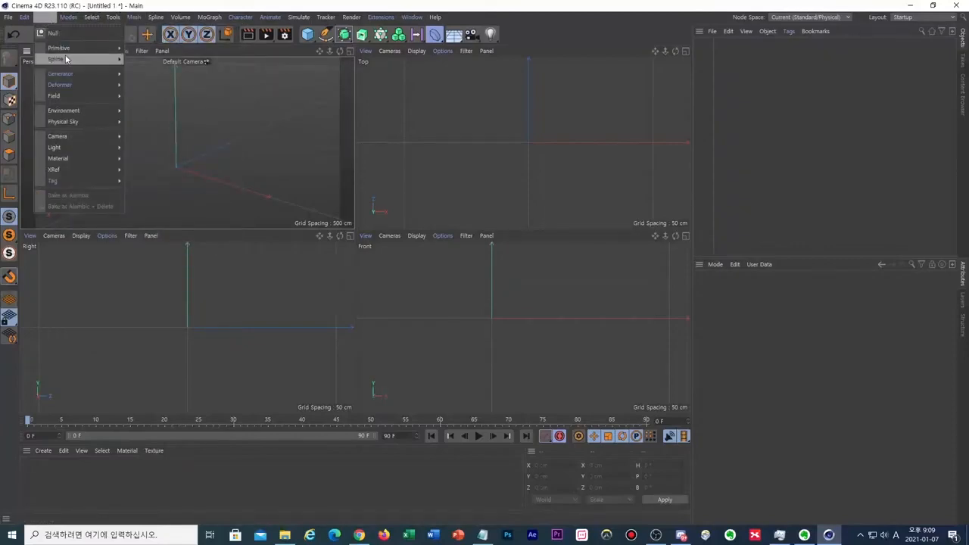
{"action": "mouse_move", "coordinate": [68, 51]}
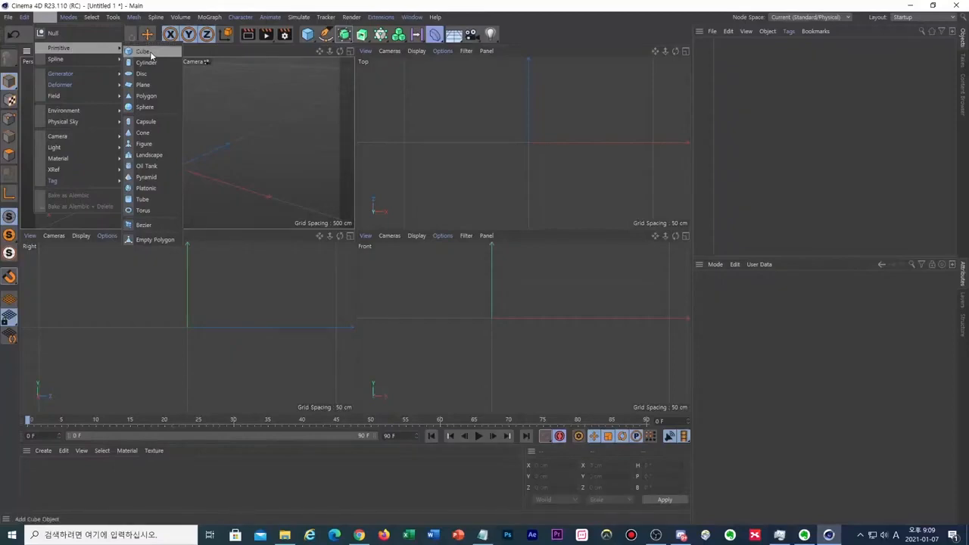
{"action": "left_click", "coordinate": [341, 9]}
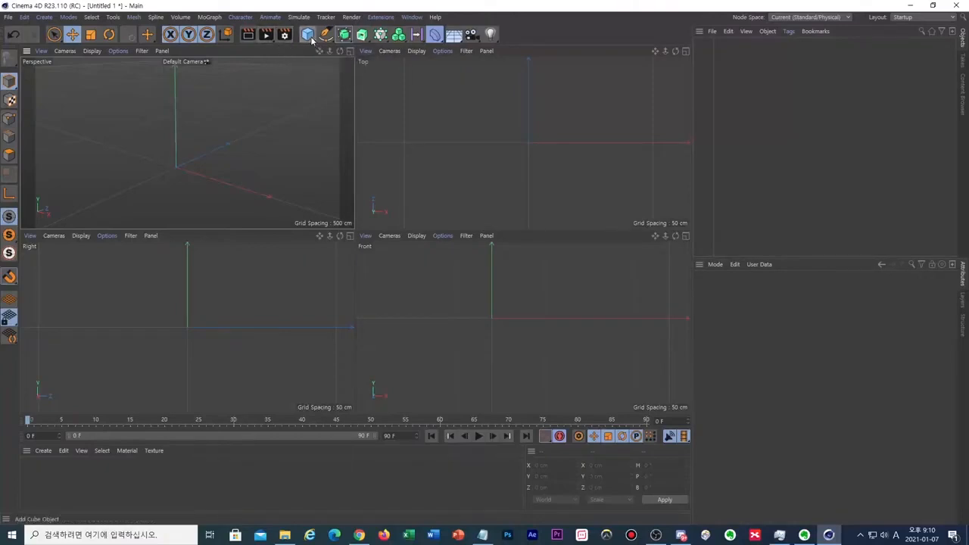
Add a cube primitive to the scene and center it in the Perspective view.
{"action": "left_click", "coordinate": [308, 34]}
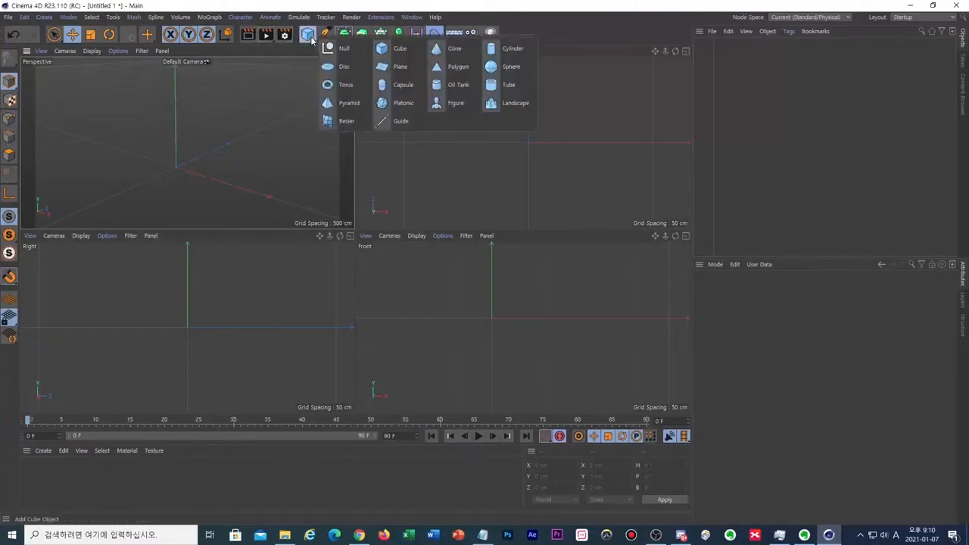
{"action": "left_click", "coordinate": [408, 52]}
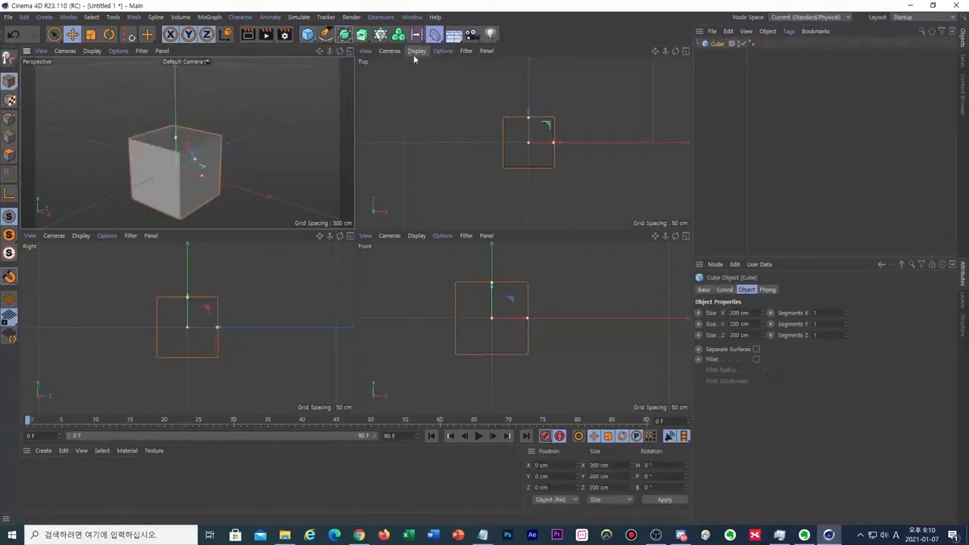
{"action": "left_click_drag", "start_coordinate": [316, 49], "coordinate": [315, 50]}
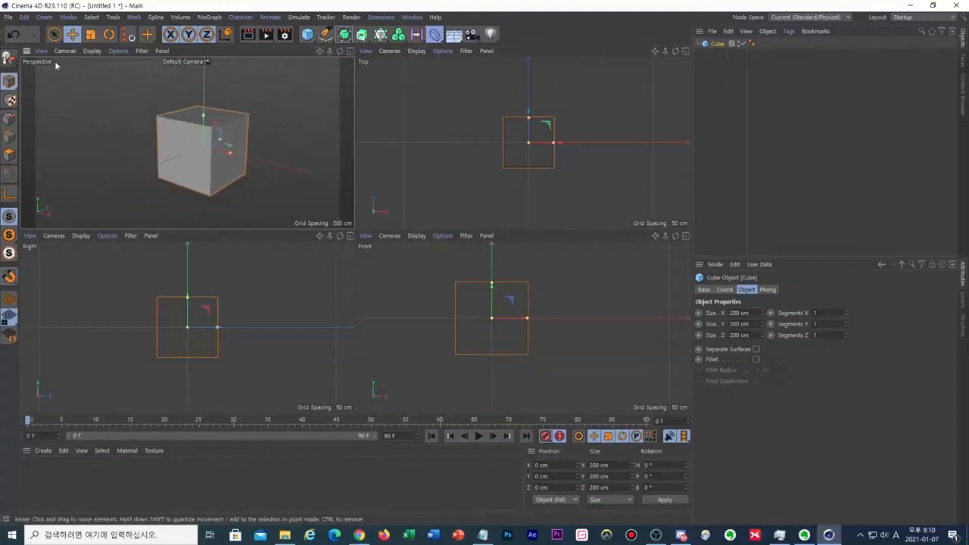
Set the Perspective view's display mode to Gouraud Shading (Lines) and deselect the cube.
{"action": "left_click", "coordinate": [92, 51]}
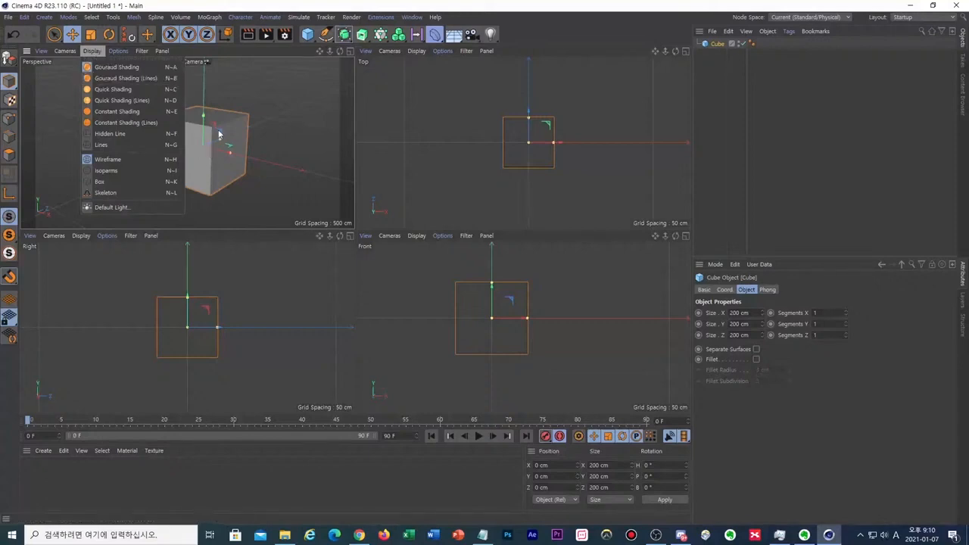
{"action": "left_click", "coordinate": [129, 78]}
{"action": "left_click", "coordinate": [264, 140]}
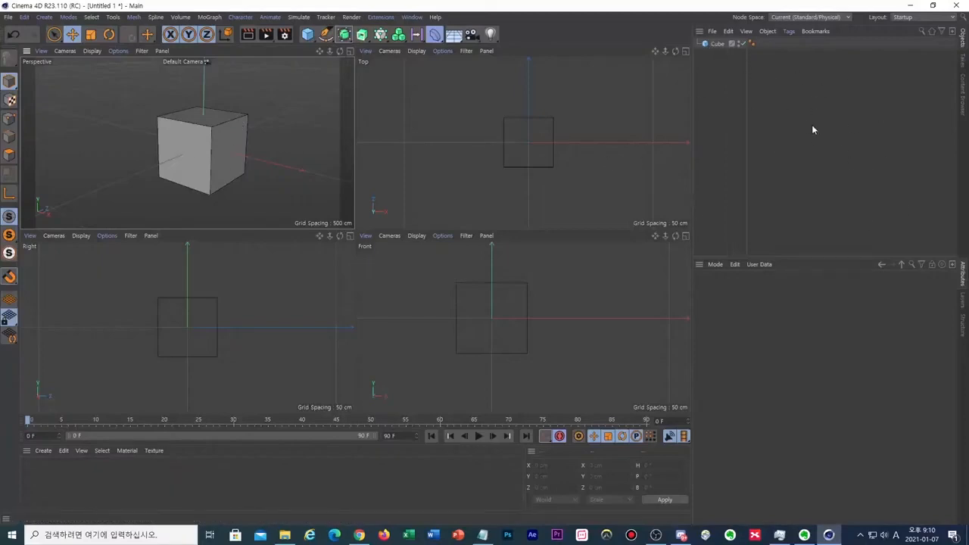
Switch to the Notepad notes, add the line "object manager" below the viewport entry, and minimize Notepad.
{"action": "left_click", "coordinate": [482, 534]}
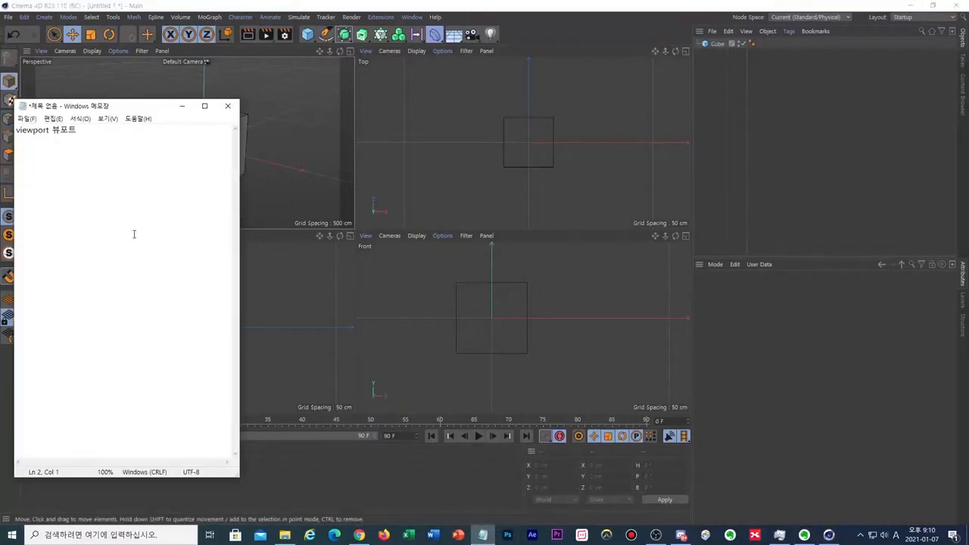
{"action": "type", "text": "object manager"}
{"action": "left_click_drag", "start_coordinate": [75, 141], "coordinate": [43, 144]}
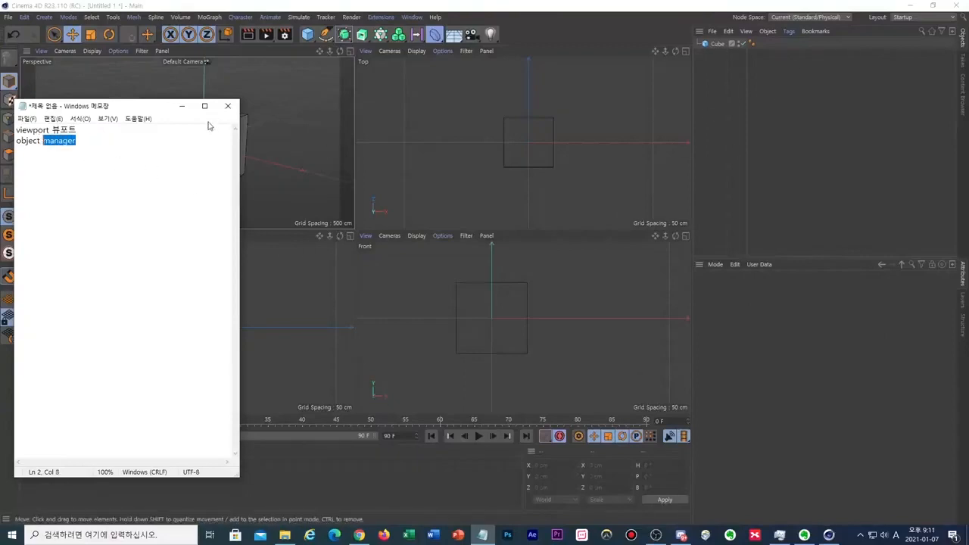
{"action": "left_click", "coordinate": [183, 106]}
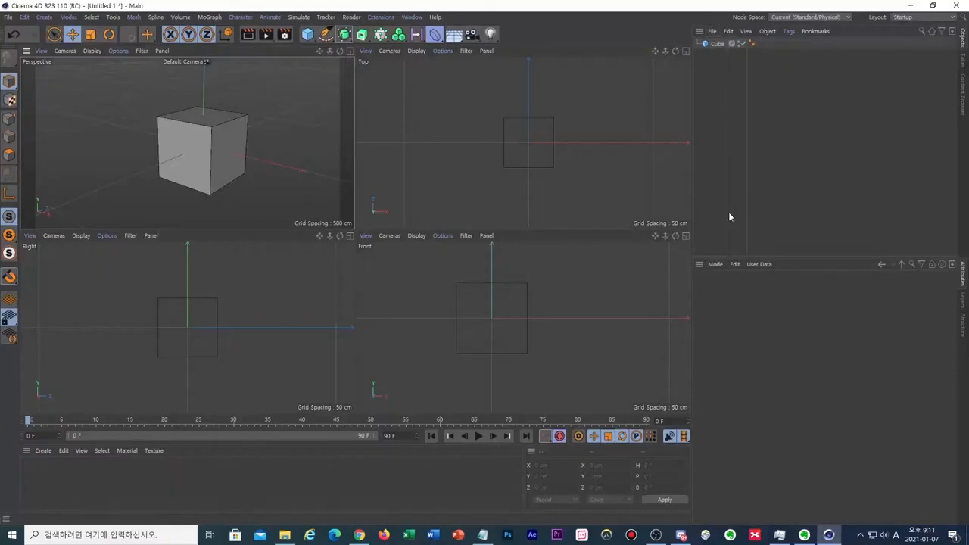
Select the cube, add an Attribute manager line in English and Korean to the Notepad notes, and return to Cinema 4D.
{"action": "left_click", "coordinate": [717, 44]}
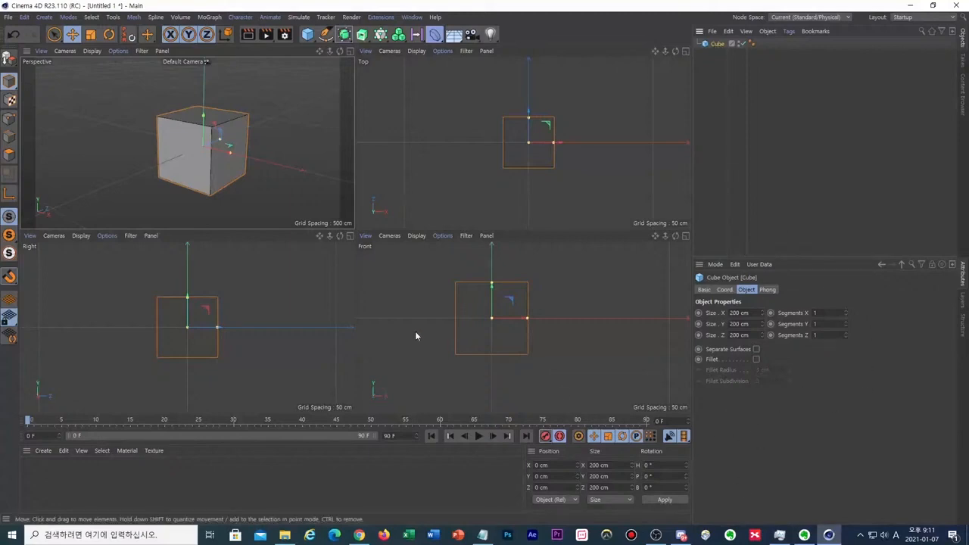
{"action": "left_click", "coordinate": [482, 535]}
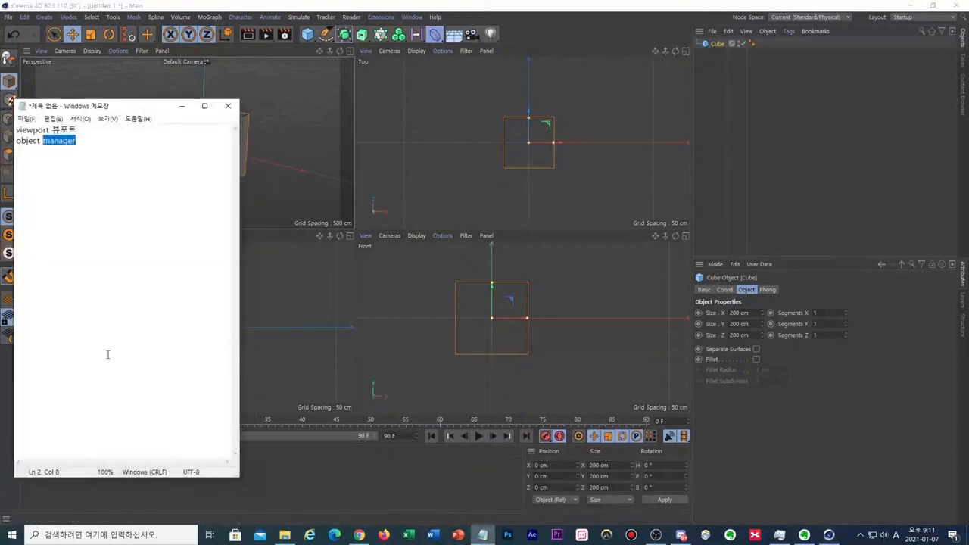
{"action": "left_click", "coordinate": [114, 281]}
{"action": "key", "text": "Return"}
{"action": "type", "text": "Attribute"}
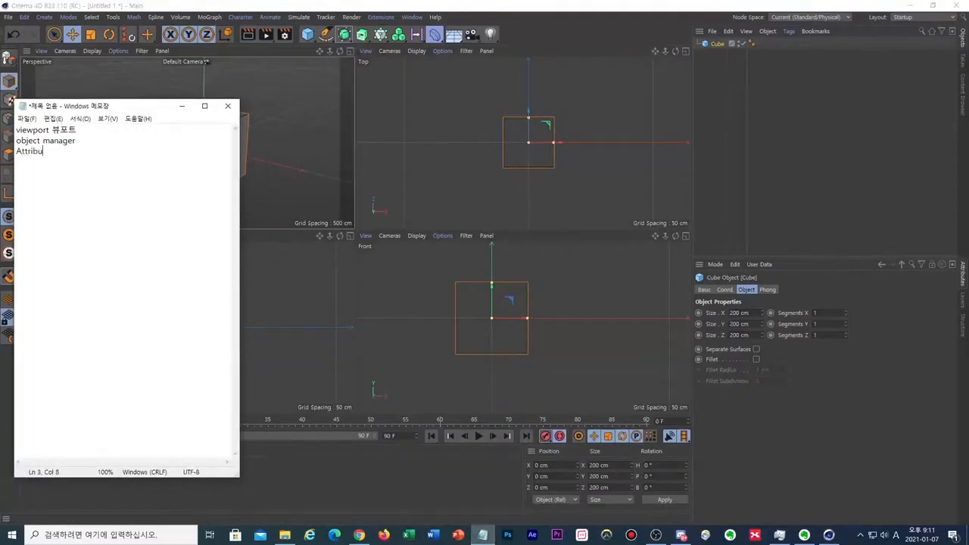
{"action": "type", "text": "s"}
{"action": "key", "text": "BackSpace"}
{"action": "key", "text": "BackSpace"}
{"action": "type", "text": "manage"}
{"action": "type", "text": "속성 맨니저"}
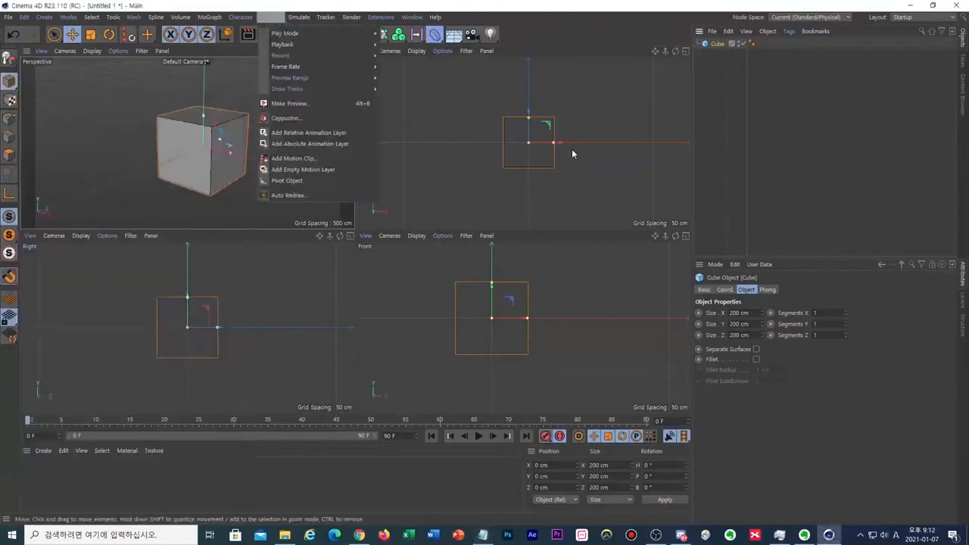
{"action": "left_click", "coordinate": [834, 283]}
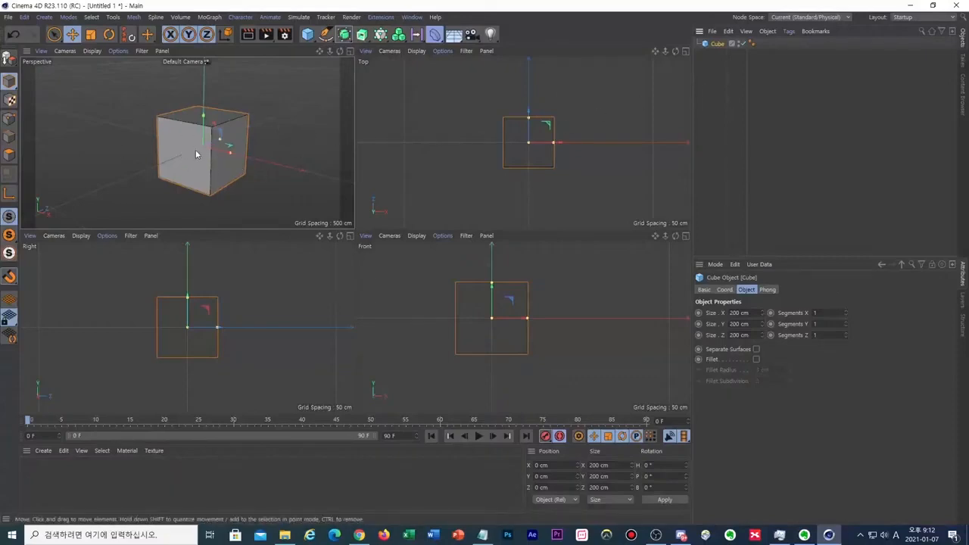
Switch to the Notepad notes, add the line "object" below the Attribute manager entry, and return to Cinema 4D.
{"action": "left_click", "coordinate": [483, 535]}
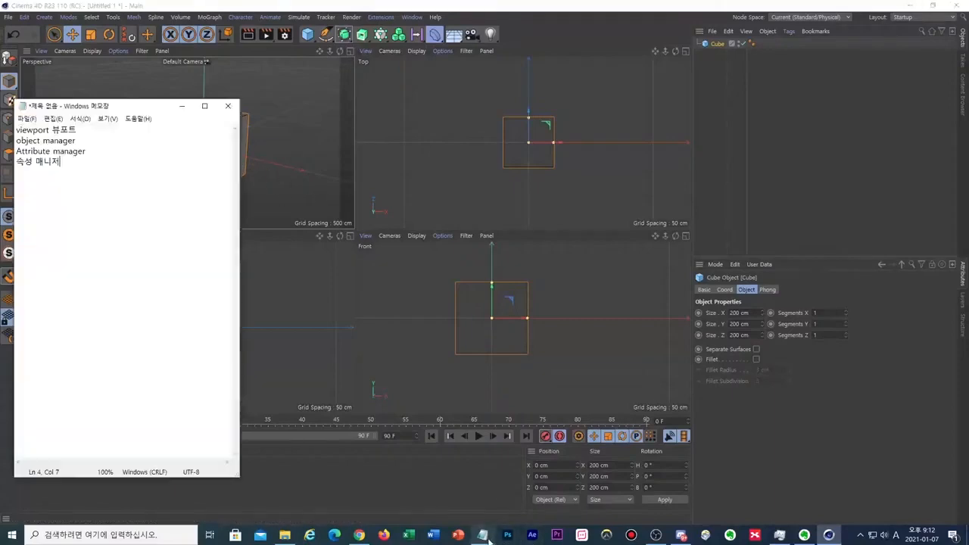
{"action": "key", "text": "Return"}
{"action": "key", "text": "Hangul"}
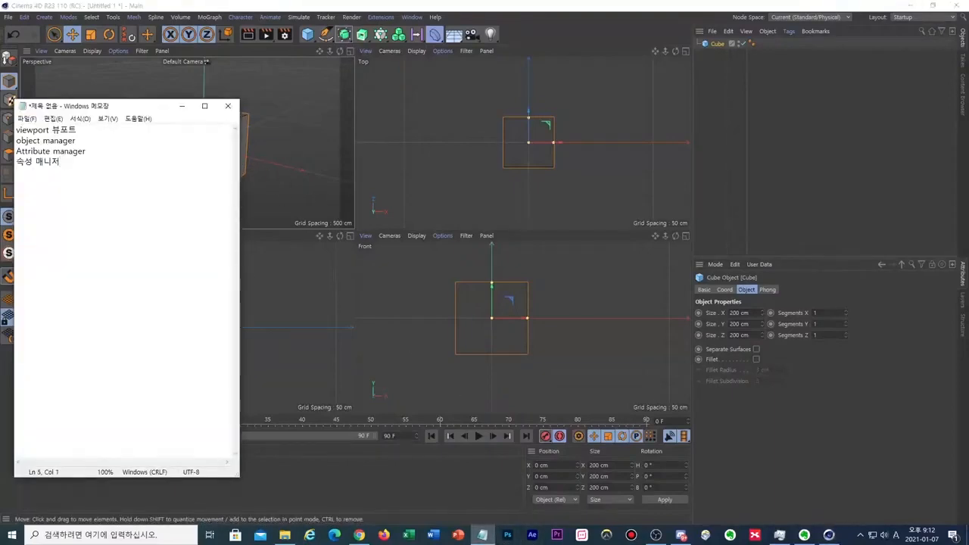
{"action": "type", "text": "object"}
{"action": "key", "text": "alt+Tab"}
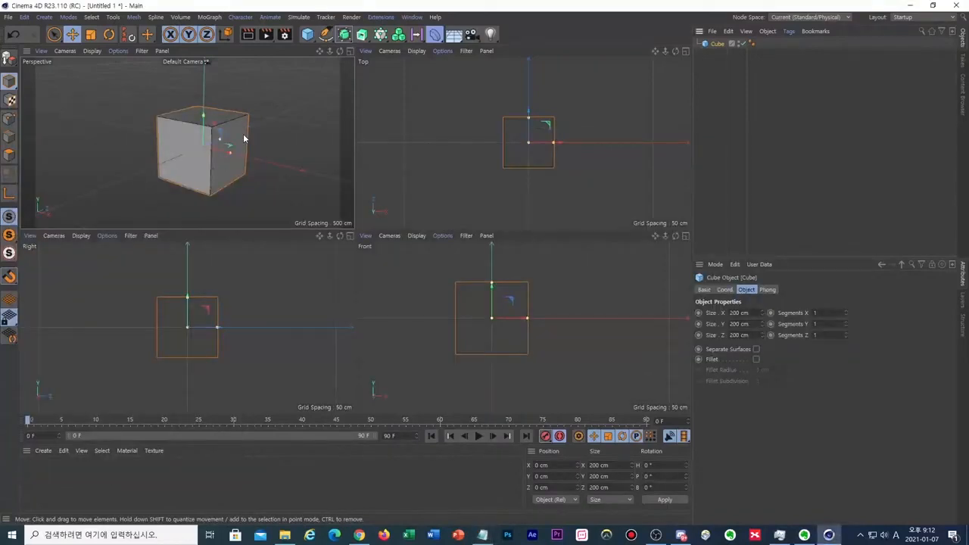
Activate the Move tool, add the line "Axis 축" to the Notepad notes, and return to Cinema 4D.
{"action": "left_click", "coordinate": [73, 38]}
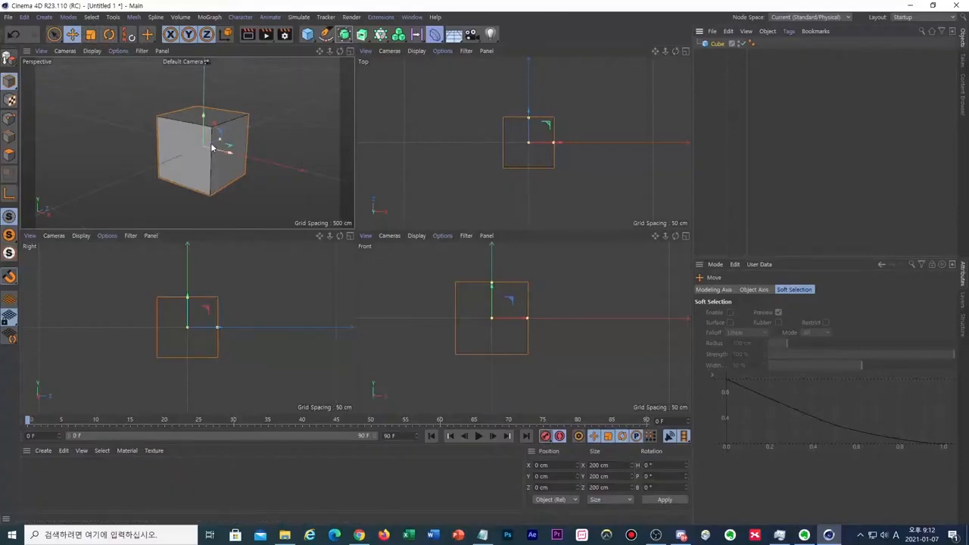
{"action": "left_click", "coordinate": [76, 35]}
{"action": "key", "text": "alt+Tab"}
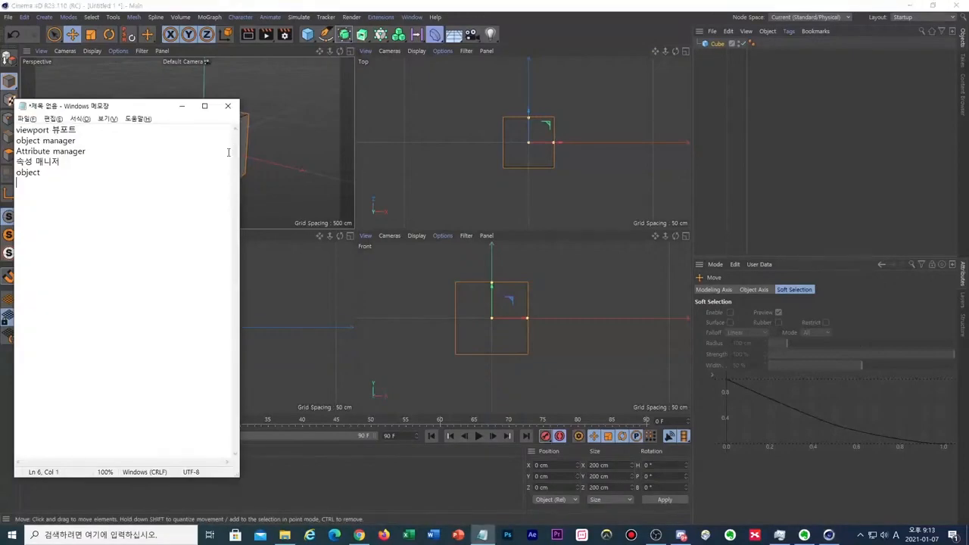
{"action": "key", "text": "Hangul"}
{"action": "key", "text": "Hangul"}
{"action": "type", "text": "Axis"}
{"action": "key", "text": "Hangul"}
{"action": "type", "text": "축"}
{"action": "key", "text": "Return"}
{"action": "left_click", "coordinate": [254, 142]}
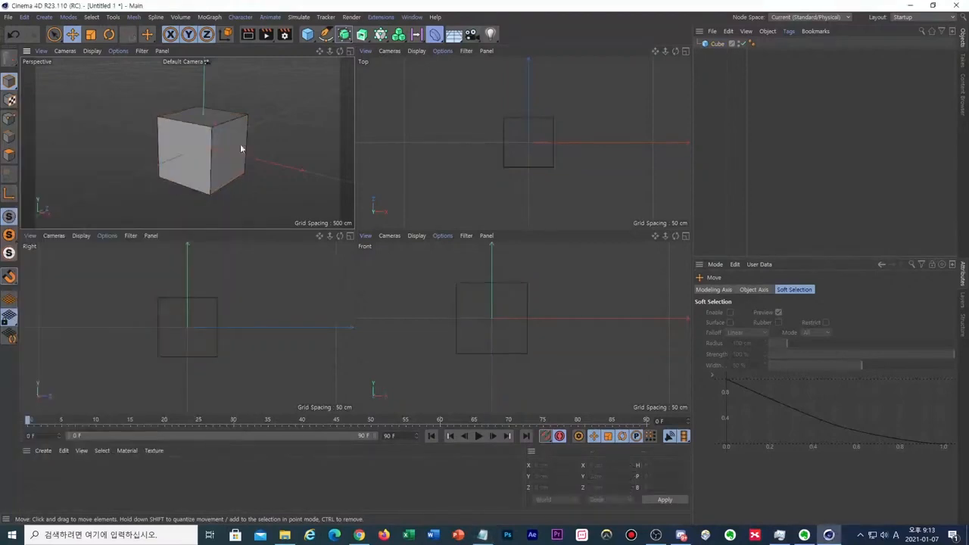
Select the cube, try moving it along its X axis and freely in the Perspective view, and undo the moves.
{"action": "left_click", "coordinate": [225, 145]}
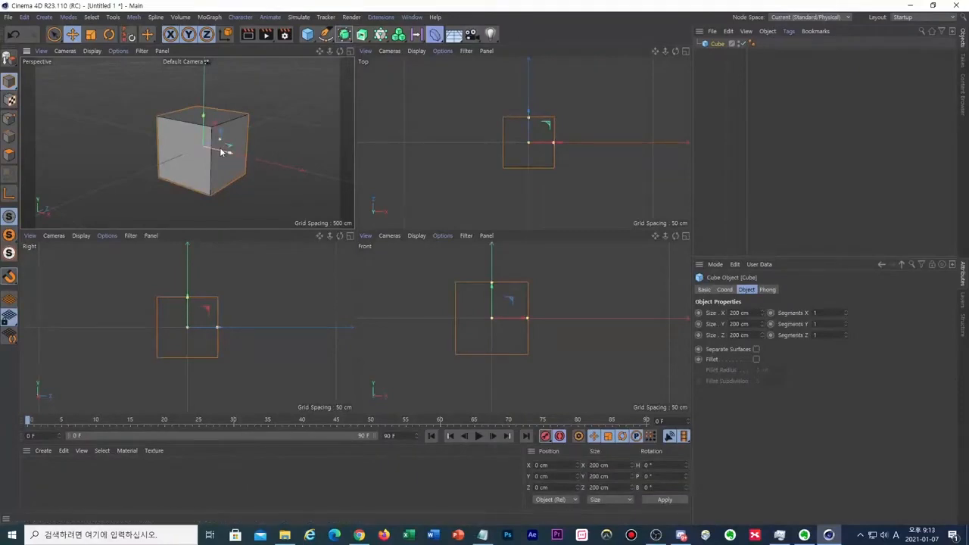
{"action": "mouse_move", "coordinate": [225, 153]}
{"action": "left_mouse_down"}
{"action": "mouse_move", "coordinate": [140, 141]}
{"action": "mouse_move", "coordinate": [270, 162]}
{"action": "mouse_move", "coordinate": [227, 151]}
{"action": "left_mouse_up"}
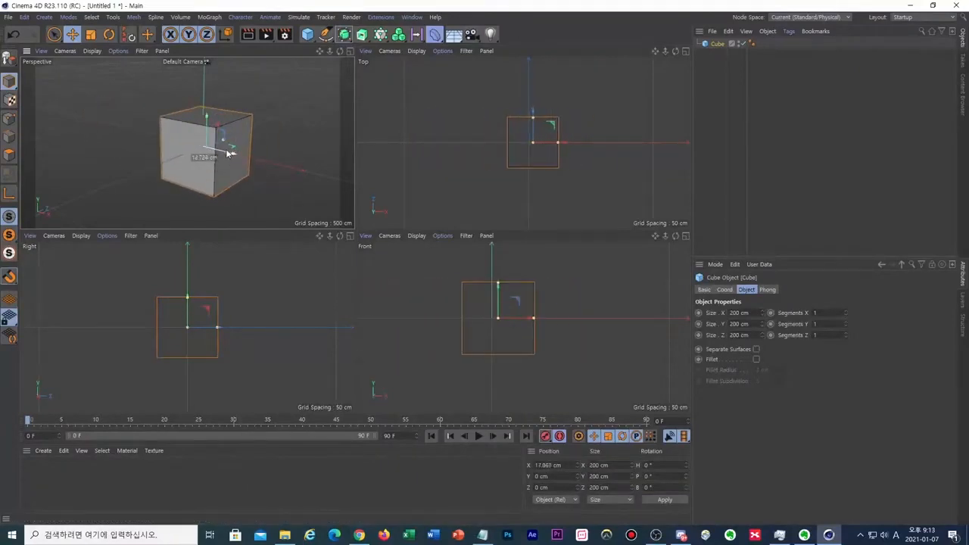
{"action": "left_click_drag", "start_coordinate": [289, 110], "coordinate": [320, 148]}
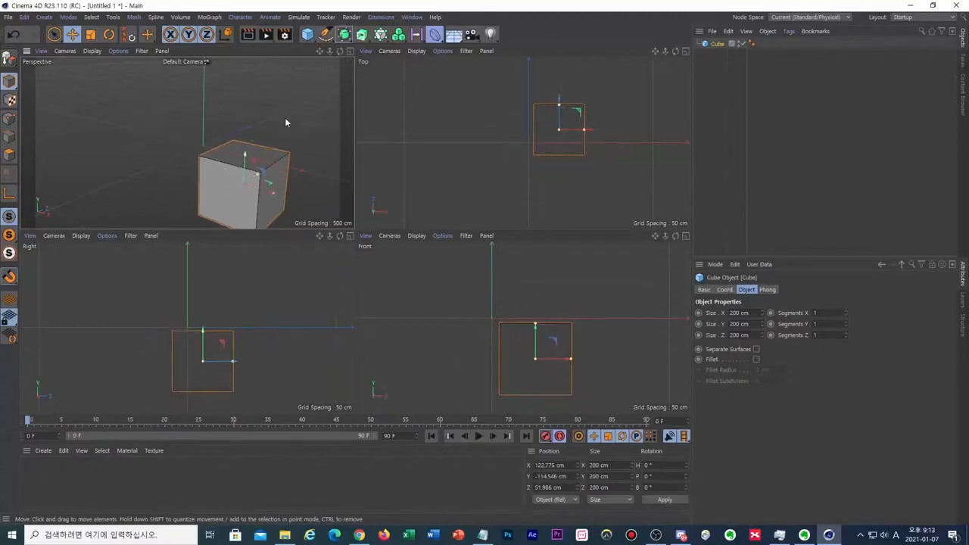
{"action": "key", "text": "ctrl+z"}
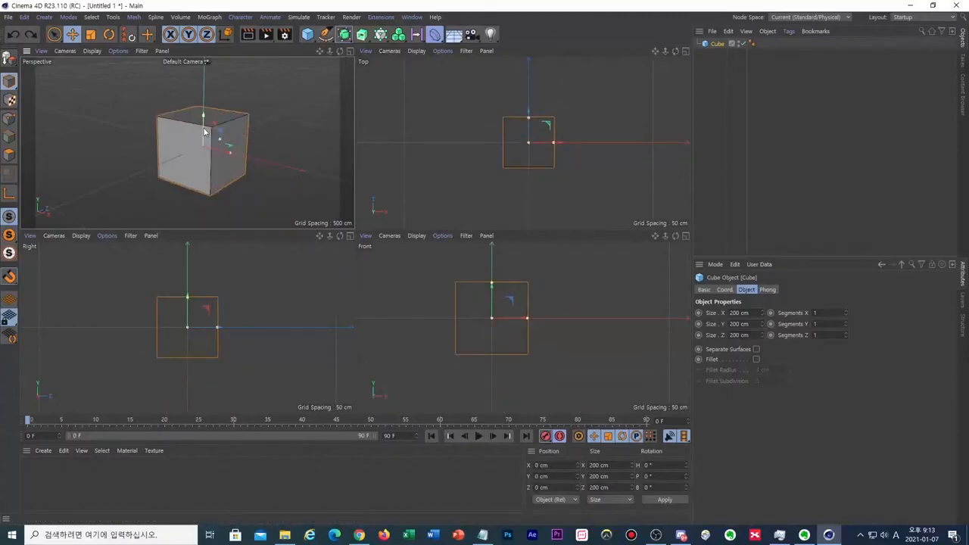
{"action": "left_click_drag", "start_coordinate": [204, 128], "coordinate": [283, 167]}
{"action": "key", "text": "ctrl+z"}
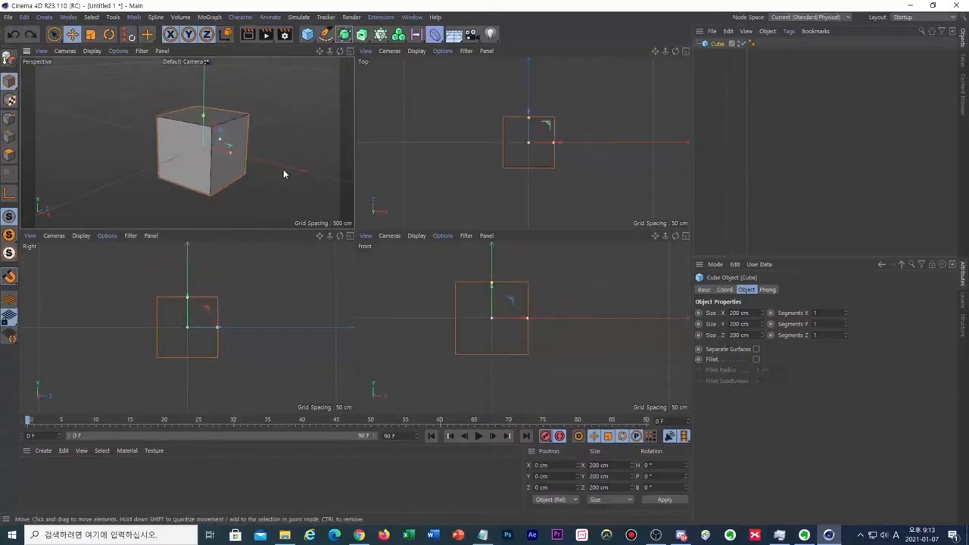
Try enlarging the cube uniformly with the Scale tool and undo the scaling.
{"action": "left_click", "coordinate": [94, 35]}
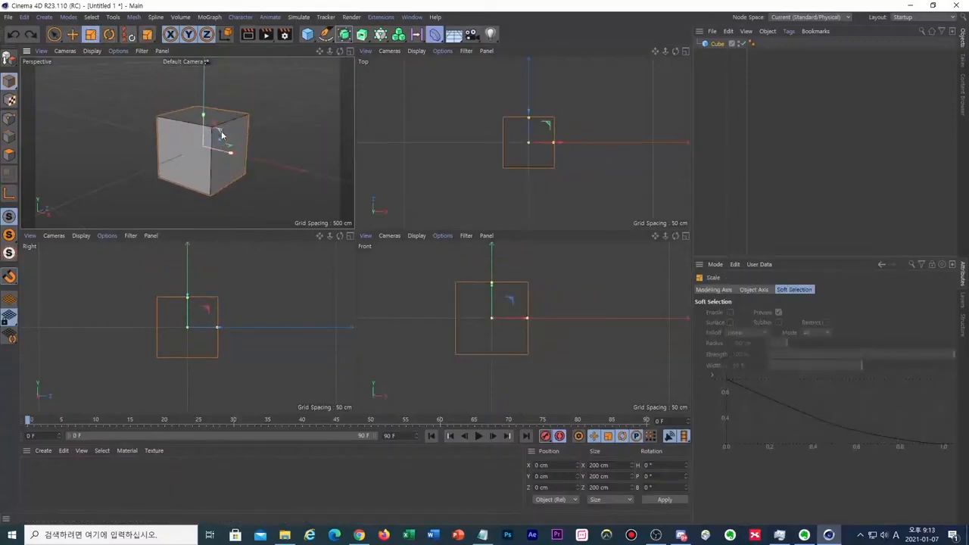
{"action": "mouse_move", "coordinate": [222, 134]}
{"action": "left_mouse_down"}
{"action": "mouse_move", "coordinate": [249, 110]}
{"action": "mouse_move", "coordinate": [220, 121]}
{"action": "left_mouse_up"}
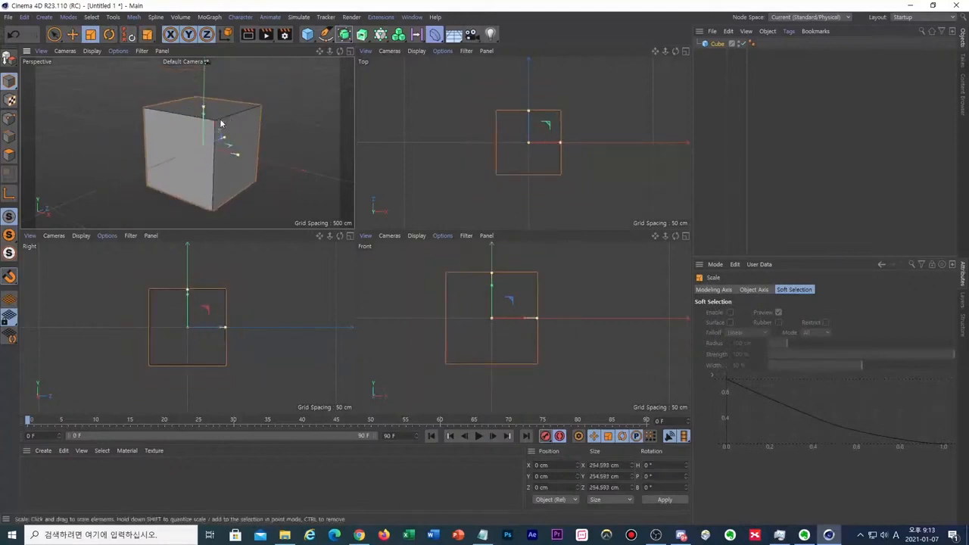
{"action": "key", "text": "ctrl+z"}
Try rotating the cube with the Rotate tool in the Perspective view and undo the rotation.
{"action": "left_click", "coordinate": [104, 35]}
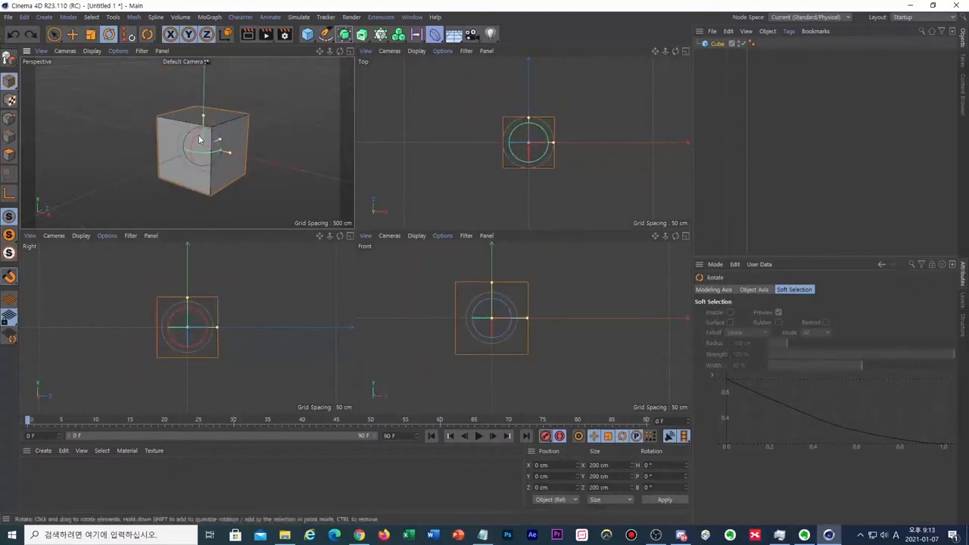
{"action": "scroll", "coordinate": [195, 138], "scroll_direction": "up", "scroll_amount": 5}
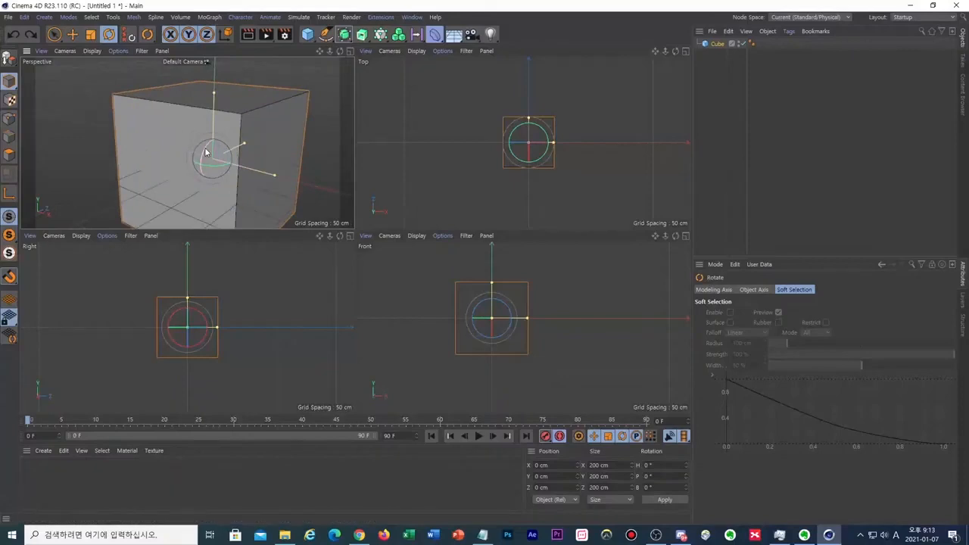
{"action": "mouse_move", "coordinate": [210, 155]}
{"action": "left_mouse_down"}
{"action": "mouse_move", "coordinate": [200, 193]}
{"action": "mouse_move", "coordinate": [215, 144]}
{"action": "left_mouse_up"}
{"action": "key", "text": "ctrl+z"}
Pan, orbit and zoom the Perspective view to inspect the cube from different angles and distances.
{"action": "scroll", "coordinate": [255, 118], "scroll_direction": "down", "scroll_amount": 5}
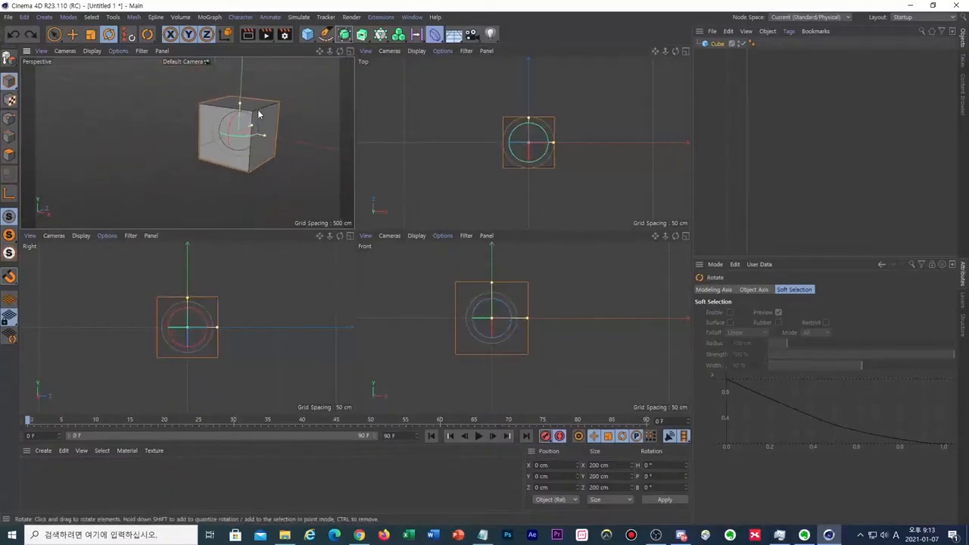
{"action": "scroll", "coordinate": [258, 113], "scroll_direction": "down", "scroll_amount": 4}
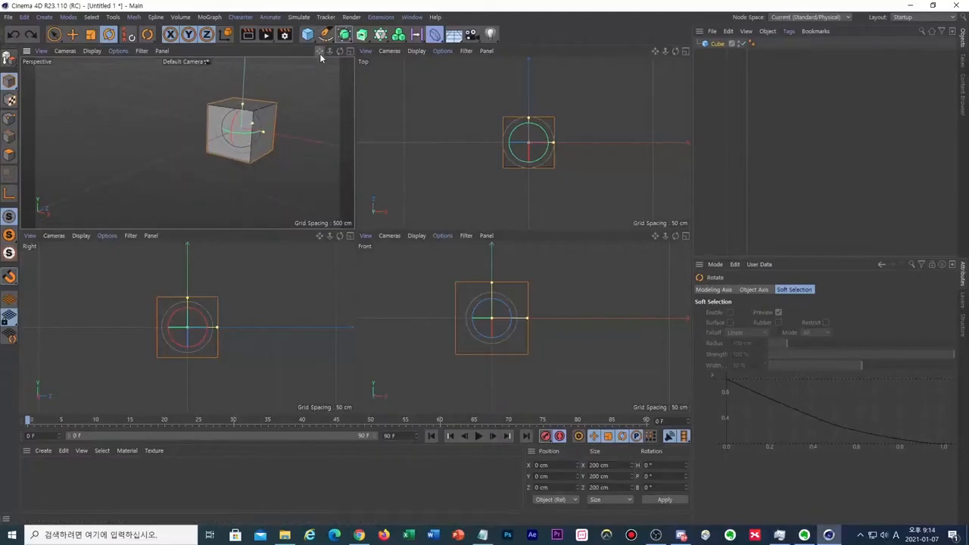
{"action": "left_click_drag", "start_coordinate": [321, 56], "coordinate": [270, 74]}
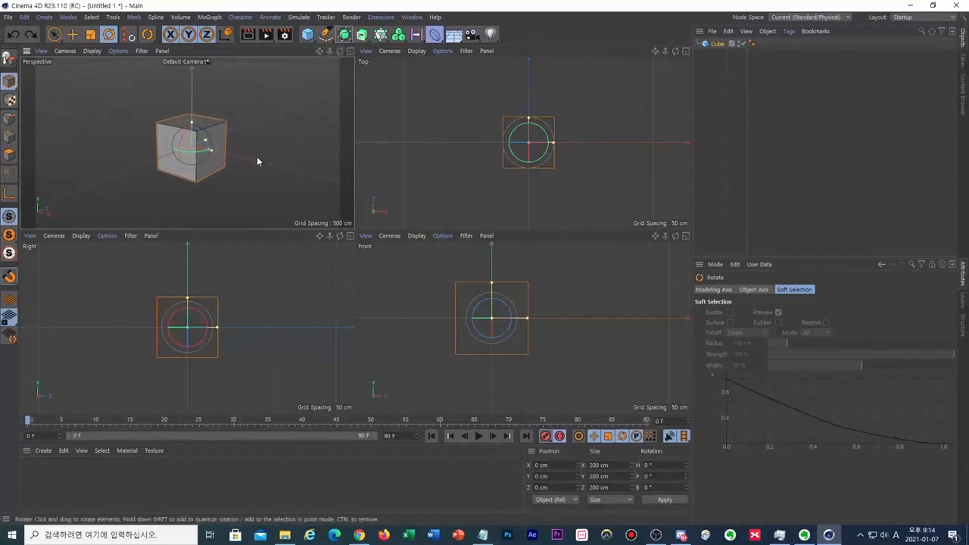
{"action": "mouse_move", "coordinate": [255, 180]}
{"action": "left_mouse_down", "text": "alt"}
{"action": "mouse_move", "coordinate": [309, 162]}
{"action": "mouse_move", "coordinate": [260, 168]}
{"action": "left_mouse_up", "text": "alt"}
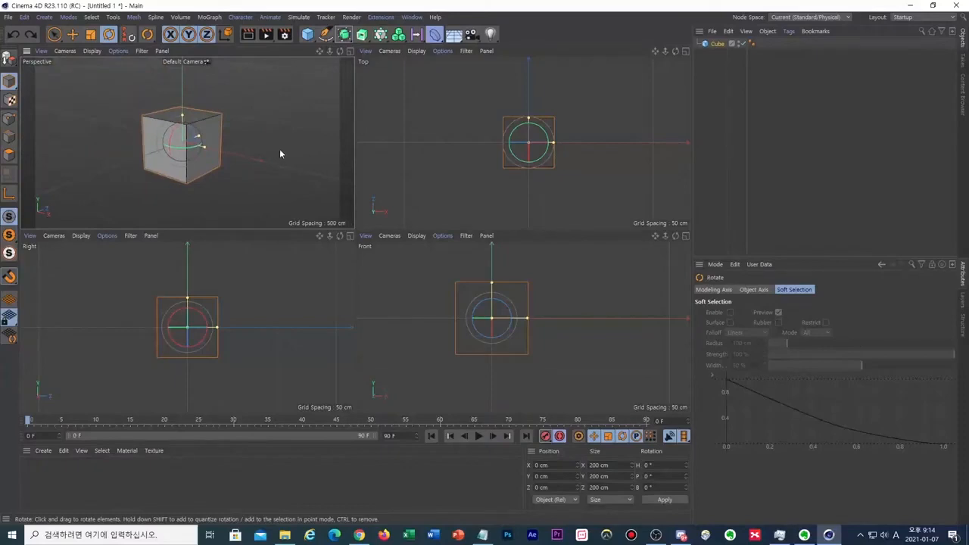
{"action": "mouse_move", "coordinate": [280, 149]}
{"action": "left_mouse_down", "text": "alt"}
{"action": "mouse_move", "coordinate": [326, 140]}
{"action": "mouse_move", "coordinate": [282, 139]}
{"action": "left_mouse_up", "text": "alt"}
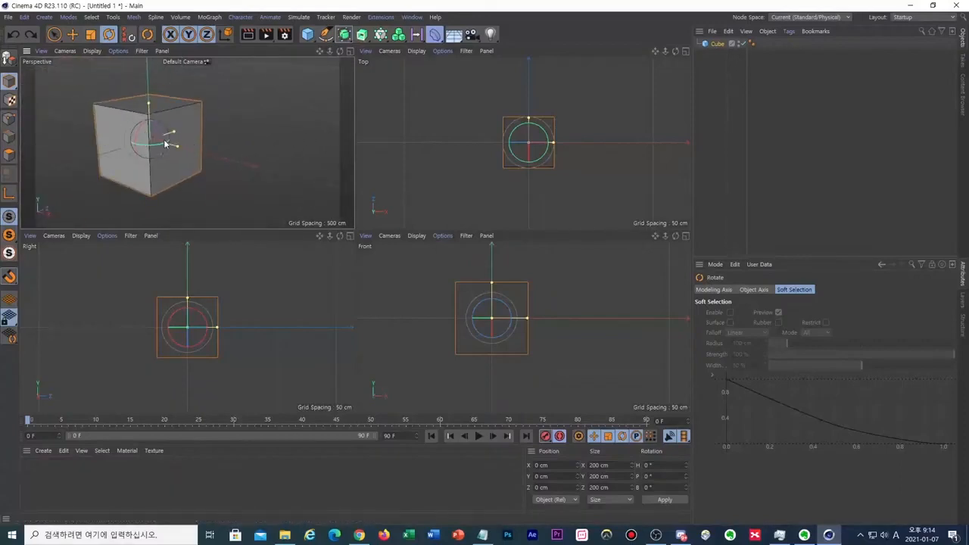
{"action": "scroll", "coordinate": [195, 129], "scroll_direction": "up", "scroll_amount": 5}
{"action": "scroll", "coordinate": [195, 129], "scroll_direction": "down", "scroll_amount": 5}
{"action": "scroll", "coordinate": [185, 137], "scroll_direction": "up", "scroll_amount": 5}
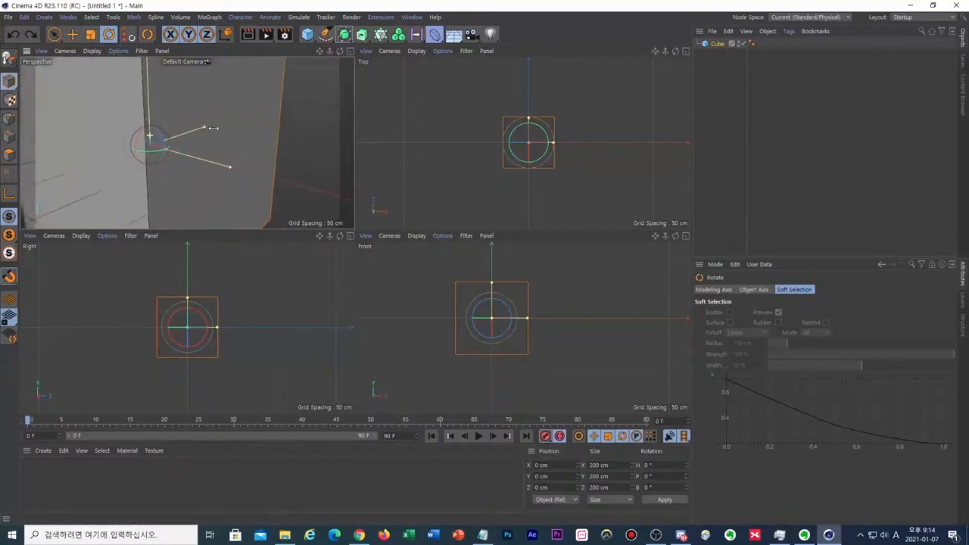
{"action": "scroll", "coordinate": [175, 142], "scroll_direction": "down", "scroll_amount": 6}
{"action": "scroll", "coordinate": [164, 148], "scroll_direction": "up", "scroll_amount": 2}
{"action": "scroll", "coordinate": [163, 152], "scroll_direction": "up", "scroll_amount": 1}
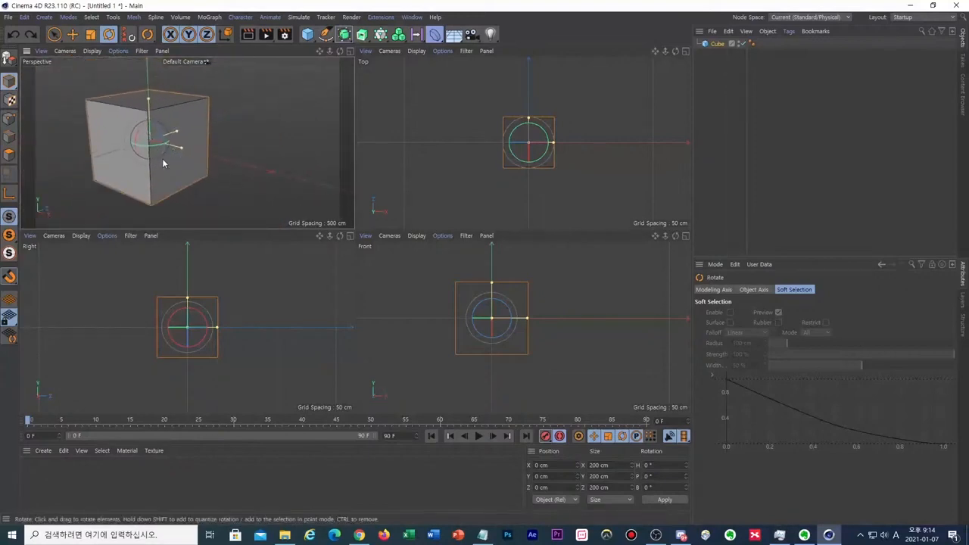
Show the cube's attributes and review its Basic, Coordinates, Object and Phong properties, ending on Coordinates.
{"action": "left_click", "coordinate": [717, 44]}
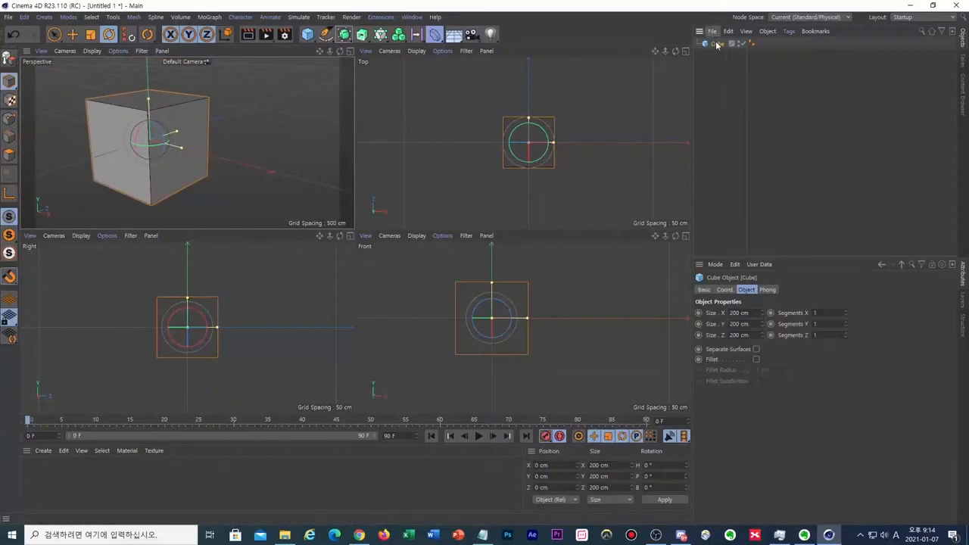
{"action": "left_click", "coordinate": [704, 290]}
{"action": "left_click", "coordinate": [725, 290]}
{"action": "left_click", "coordinate": [747, 290]}
{"action": "left_click", "coordinate": [767, 290]}
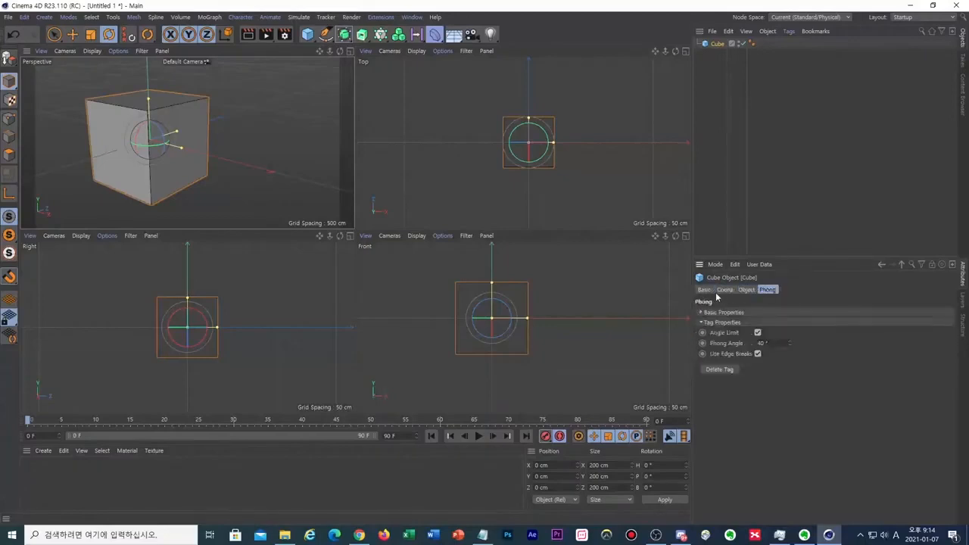
{"action": "left_click", "coordinate": [704, 290]}
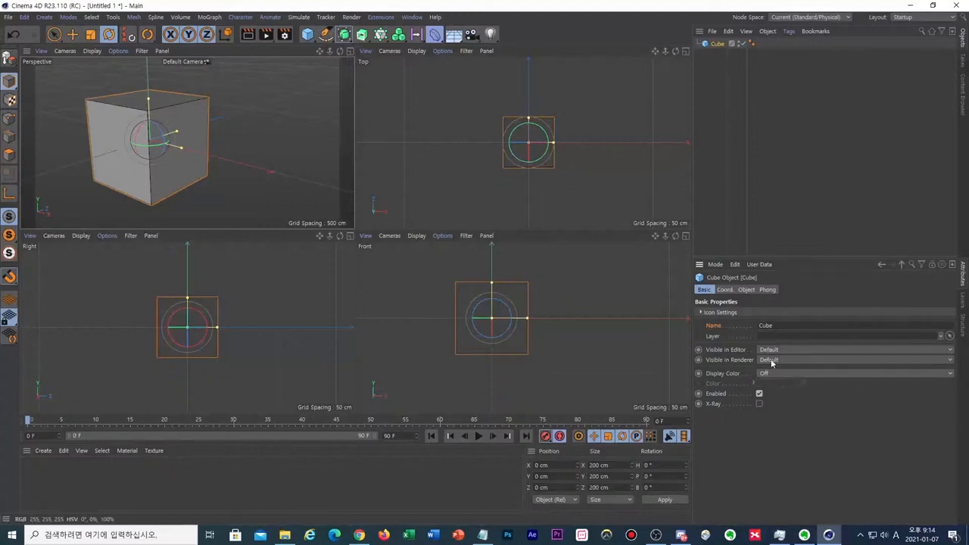
{"action": "left_click", "coordinate": [724, 291]}
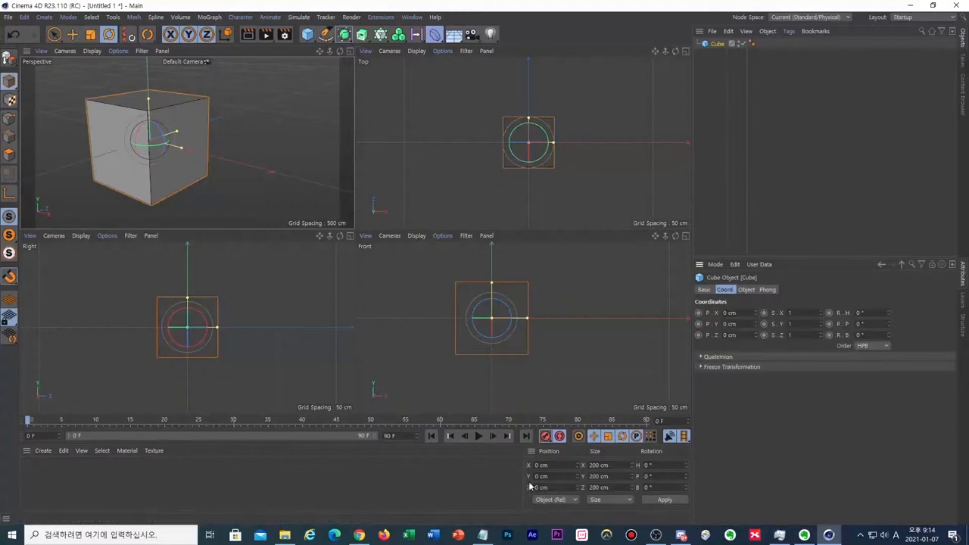
Add the line "Coordinate 좌표" to the Notepad notes and return to the cube's X position in Cinema 4D.
{"action": "left_click", "coordinate": [483, 535]}
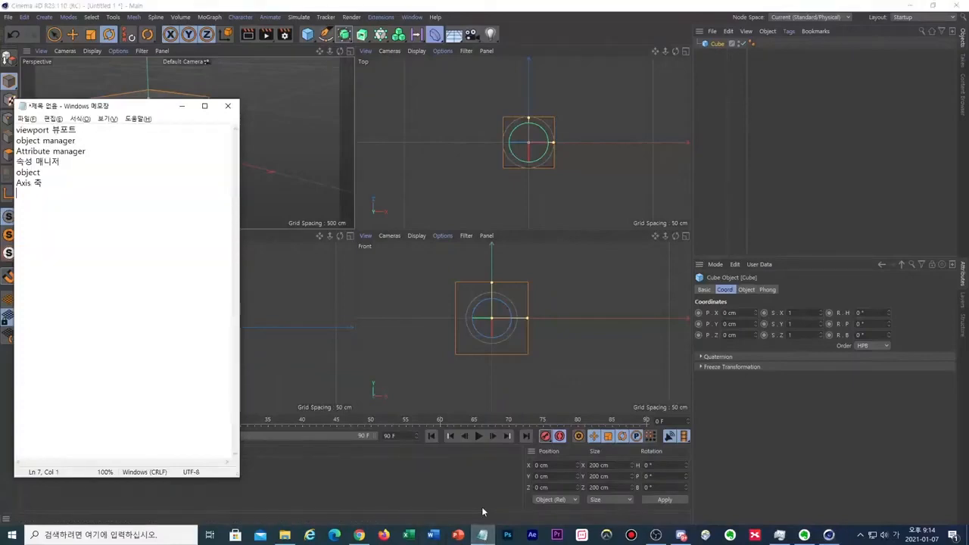
{"action": "type", "text": "Coordinate 좌표"}
{"action": "key", "text": "Return"}
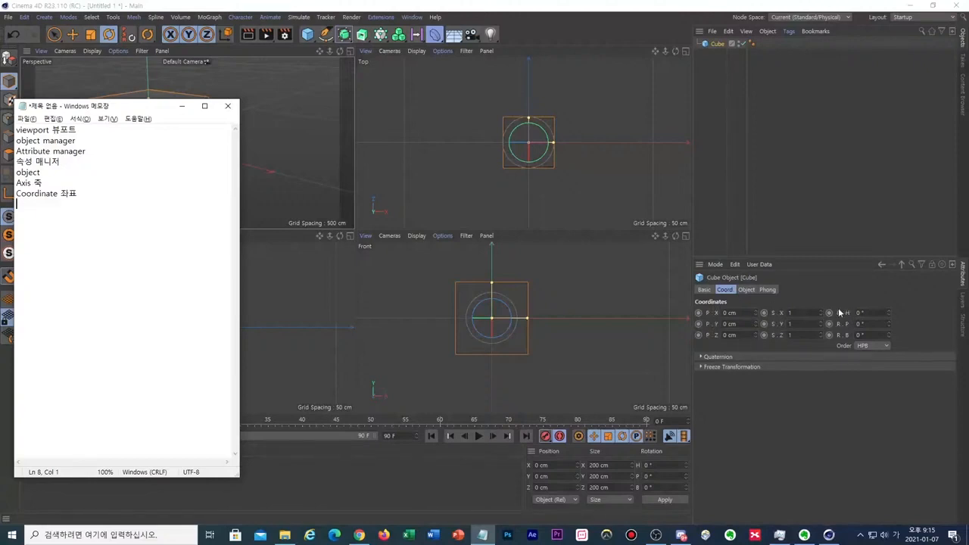
{"action": "left_click", "coordinate": [745, 314]}
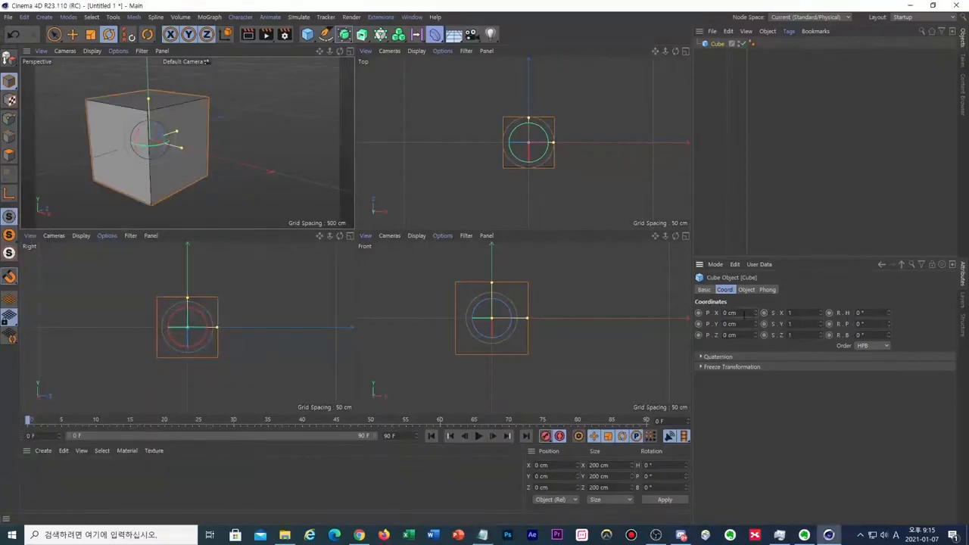
{"action": "double_click", "coordinate": [745, 314]}
Examine the cube's X size in its Object properties against the enlarged Top view, and deselect the cube.
{"action": "left_click", "coordinate": [729, 291]}
{"action": "left_click", "coordinate": [748, 290]}
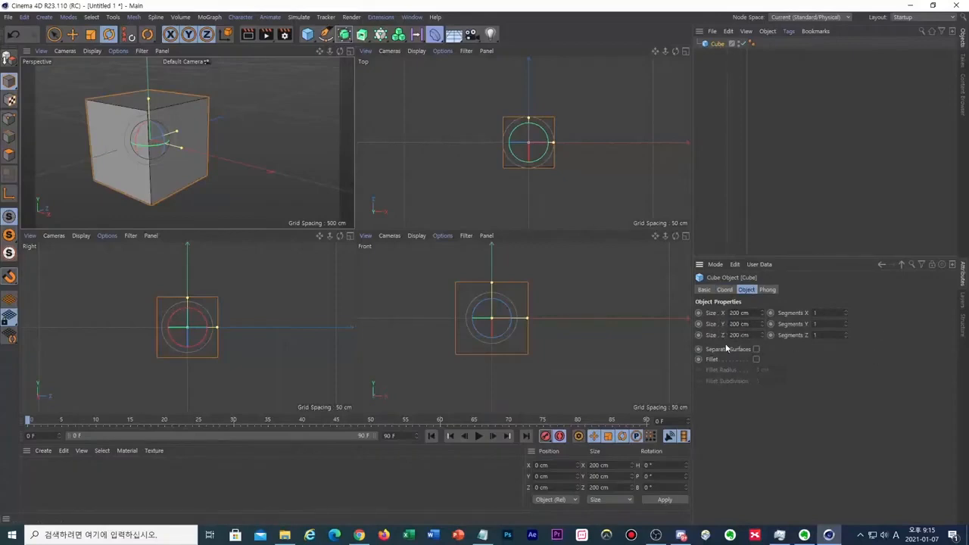
{"action": "left_click", "coordinate": [748, 312]}
{"action": "scroll", "coordinate": [534, 123], "scroll_direction": "up", "scroll_amount": 3}
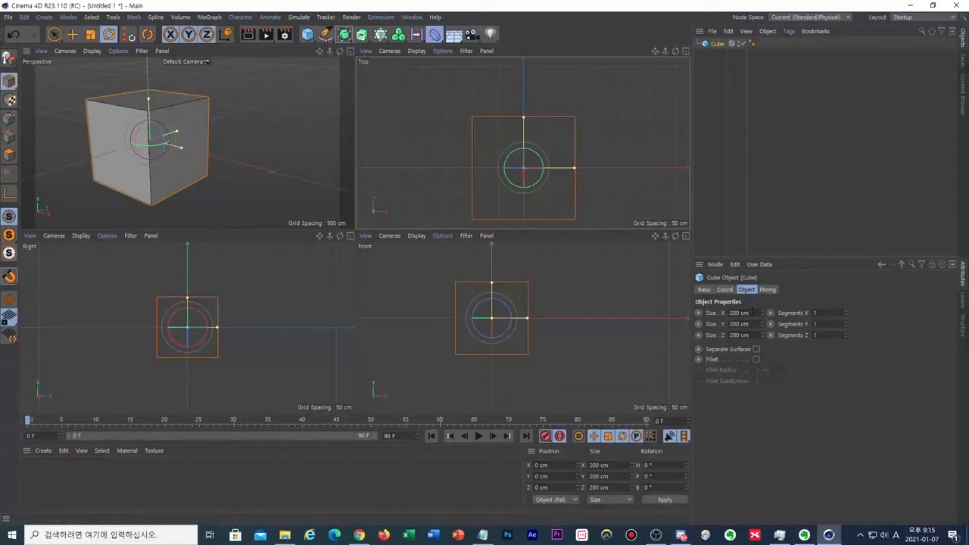
{"action": "left_click", "coordinate": [748, 313]}
{"action": "left_click", "coordinate": [87, 219]}
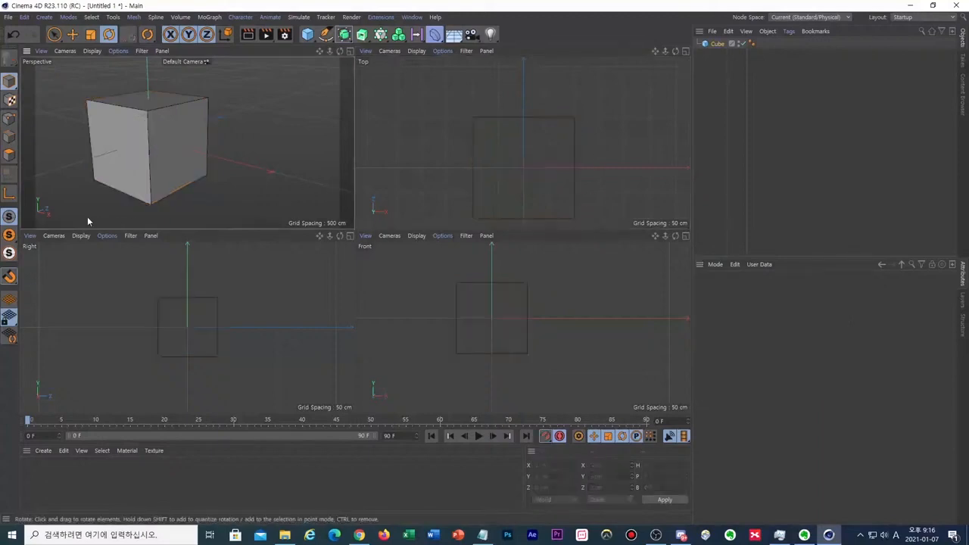
Reselect the cube and set its X size to 100 cm.
{"action": "left_click", "coordinate": [717, 43]}
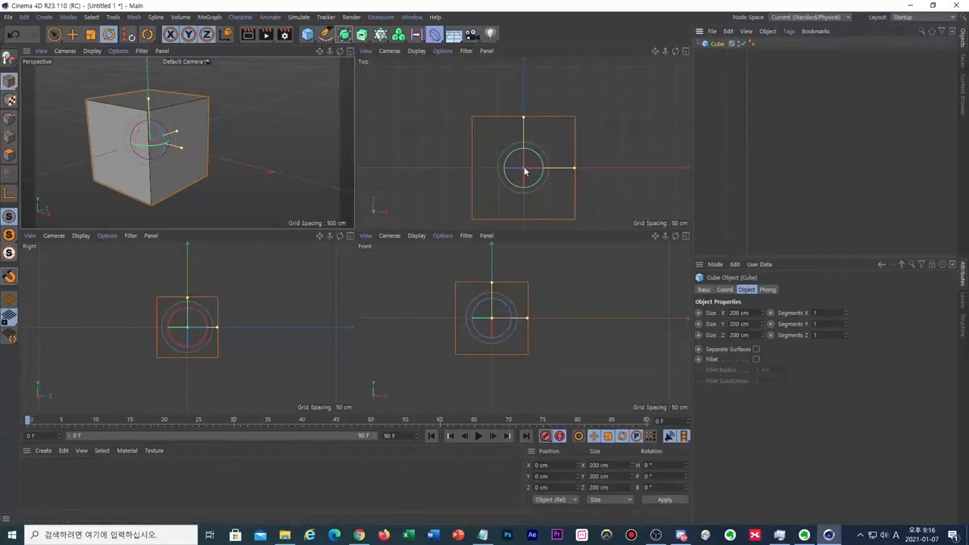
{"action": "left_click", "coordinate": [758, 314]}
{"action": "type", "text": "100"}
{"action": "key", "text": "Return"}
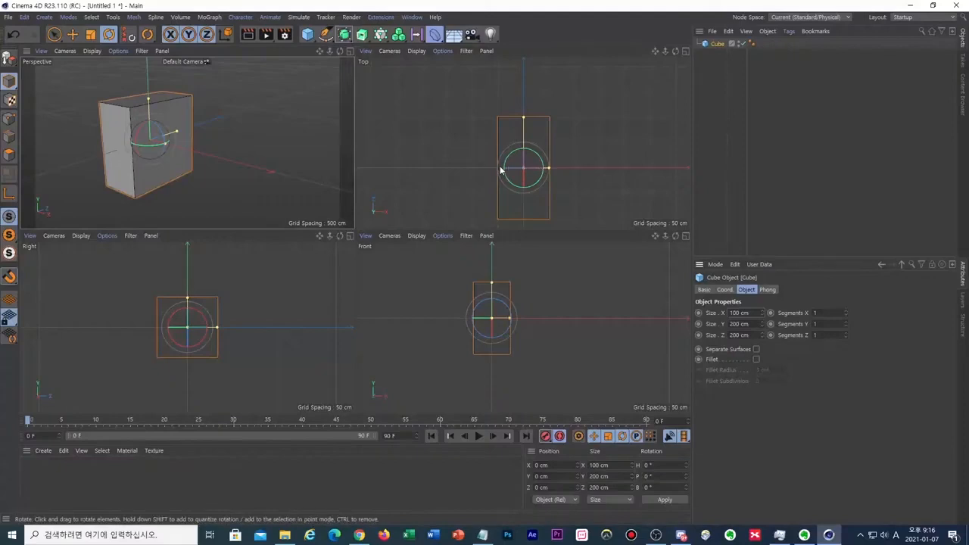
Set the cube's X size to 200 cm in its Object properties.
{"action": "double_click", "coordinate": [746, 313]}
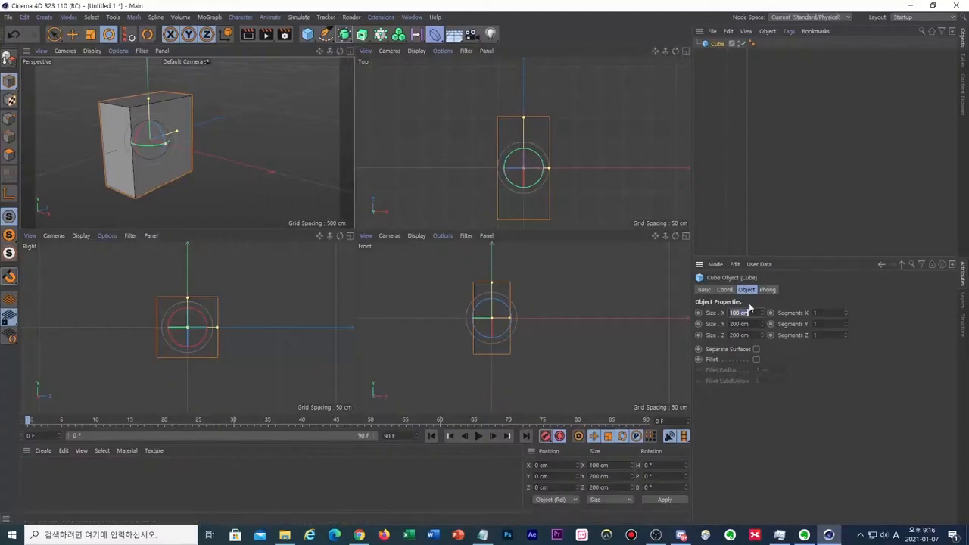
{"action": "type", "text": "200"}
{"action": "key", "text": "Return"}
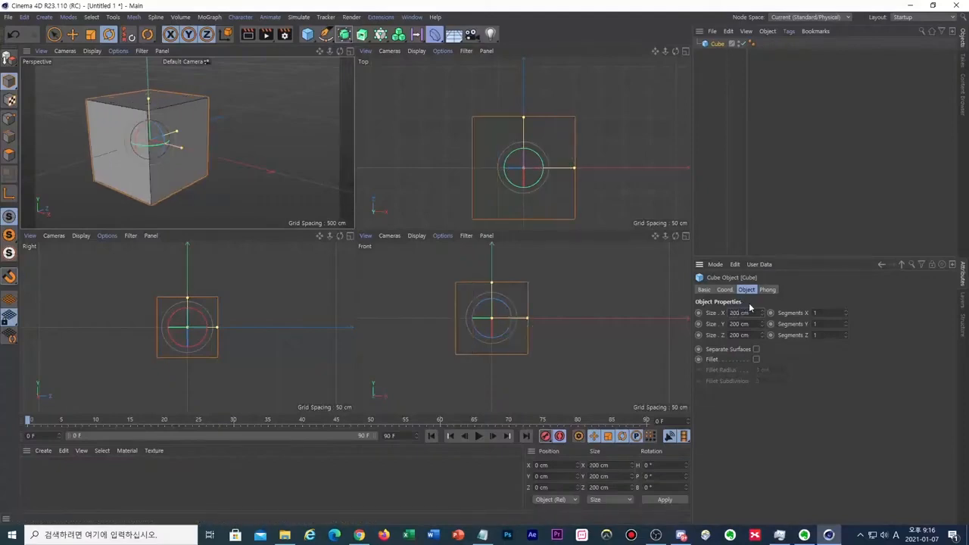
Set the cube's X, Y and Z segments to 2 each.
{"action": "double_click", "coordinate": [832, 312]}
{"action": "type", "text": "2"}
{"action": "key", "text": "Return"}
{"action": "type", "text": "2"}
{"action": "key", "text": "Return"}
{"action": "double_click", "coordinate": [826, 334]}
{"action": "type", "text": "2"}
{"action": "key", "text": "Return"}
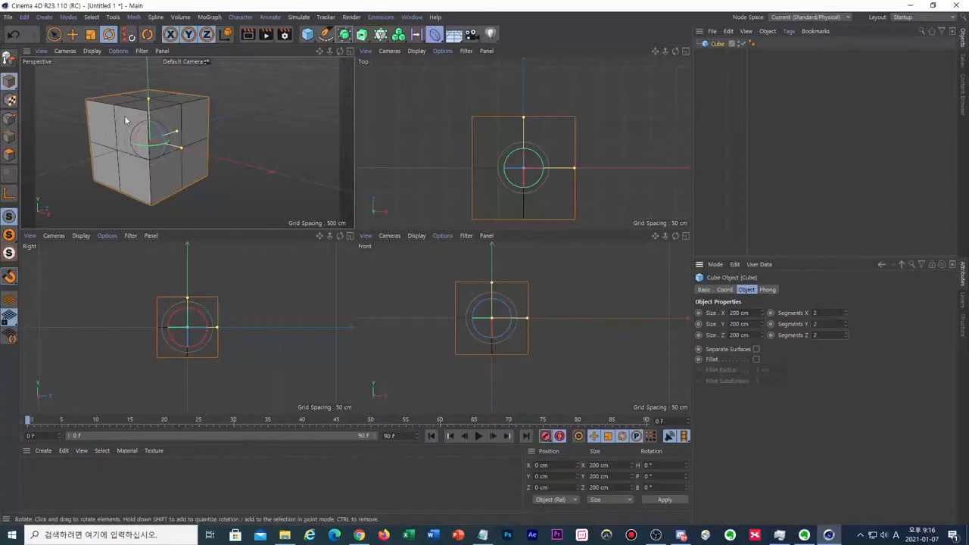
Raise the cube's segments to 4 along each of the X, Y and Z axes.
{"action": "double_click", "coordinate": [830, 310]}
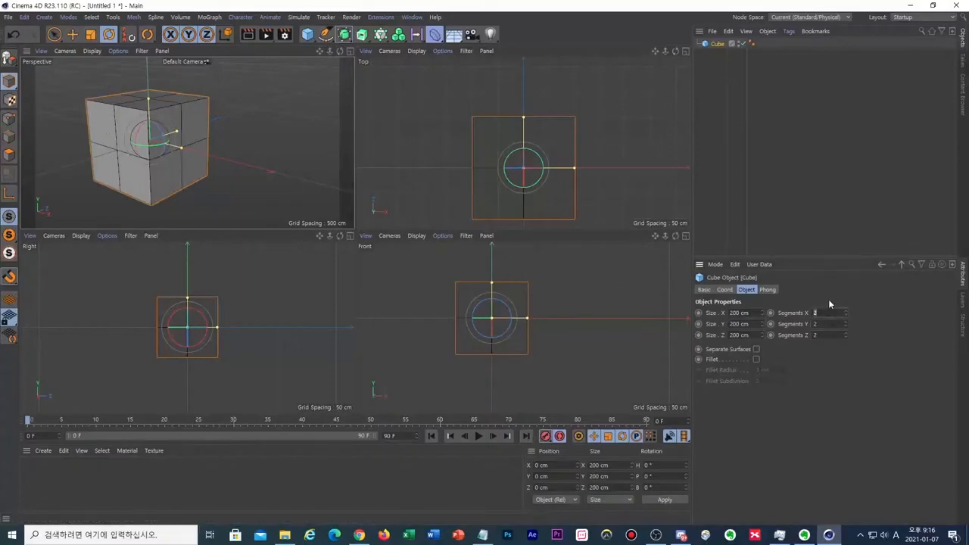
{"action": "key", "text": "Return"}
{"action": "double_click", "coordinate": [830, 323]}
{"action": "type", "text": "4"}
{"action": "key", "text": "Return"}
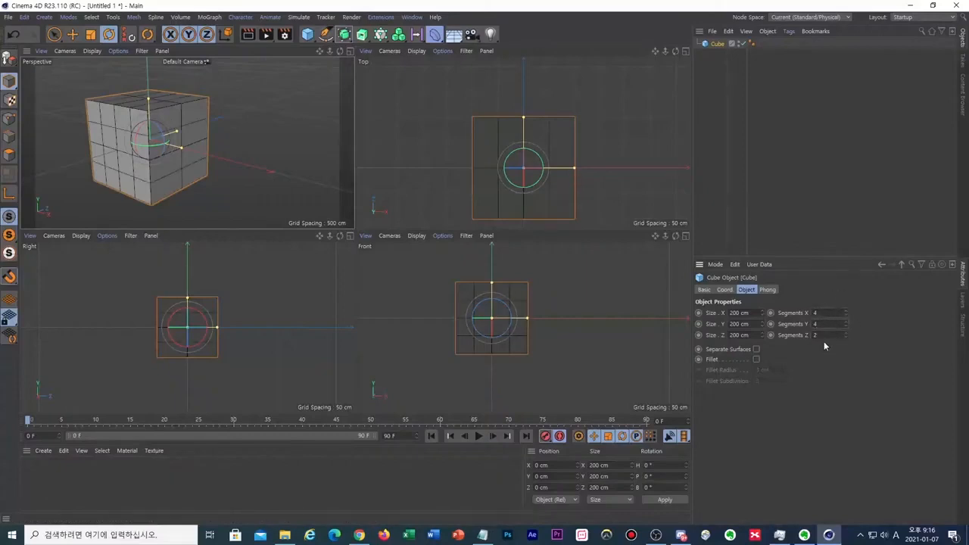
{"action": "type", "text": "4"}
{"action": "key", "text": "Return"}
Enable Fillet on the cube and adjust the fillet radius to 26 cm.
{"action": "left_click", "coordinate": [756, 360]}
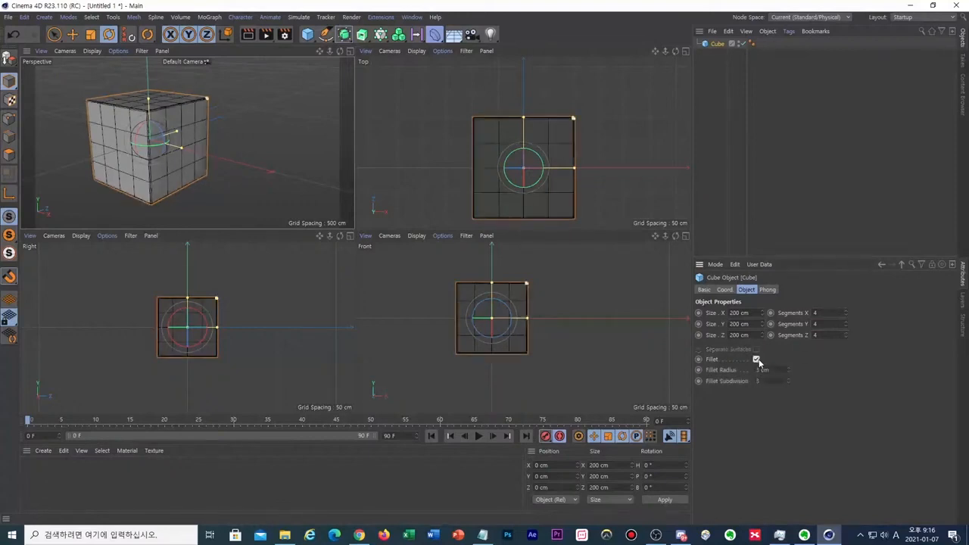
{"action": "scroll", "coordinate": [189, 129], "scroll_direction": "up", "scroll_amount": 5}
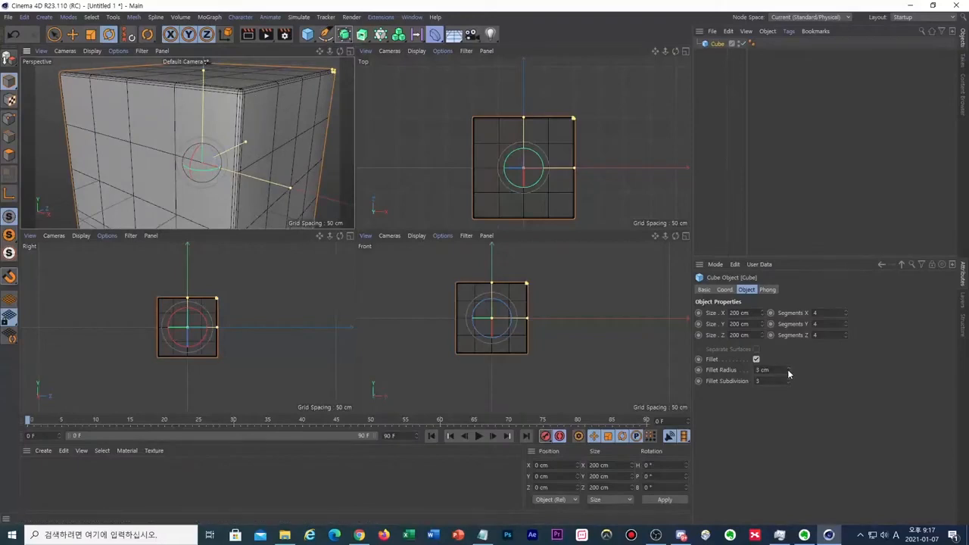
{"action": "mouse_move", "coordinate": [789, 371]}
{"action": "left_mouse_down"}
{"action": "mouse_move", "coordinate": [788, 356]}
{"action": "mouse_move", "coordinate": [788, 368]}
{"action": "left_mouse_up"}
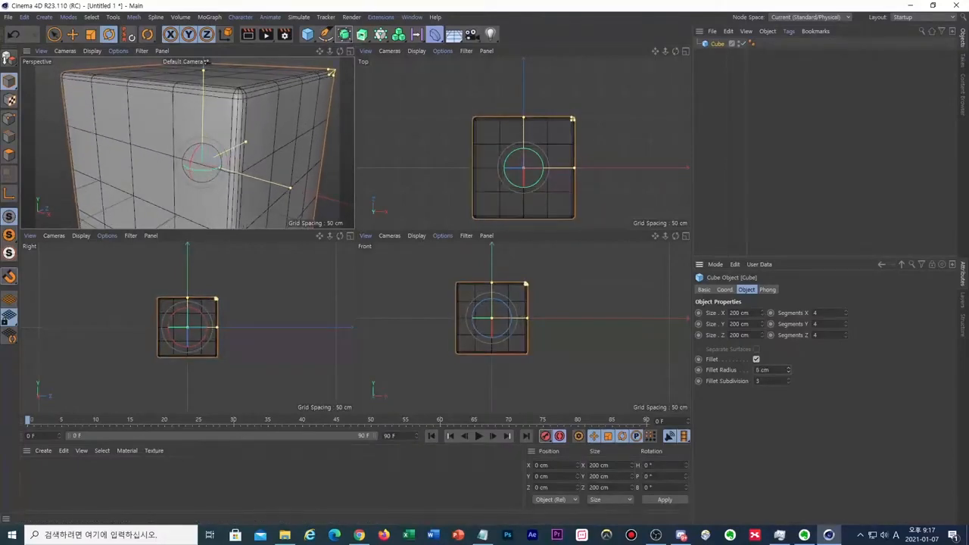
{"action": "left_click_drag", "start_coordinate": [331, 73], "coordinate": [300, 96]}
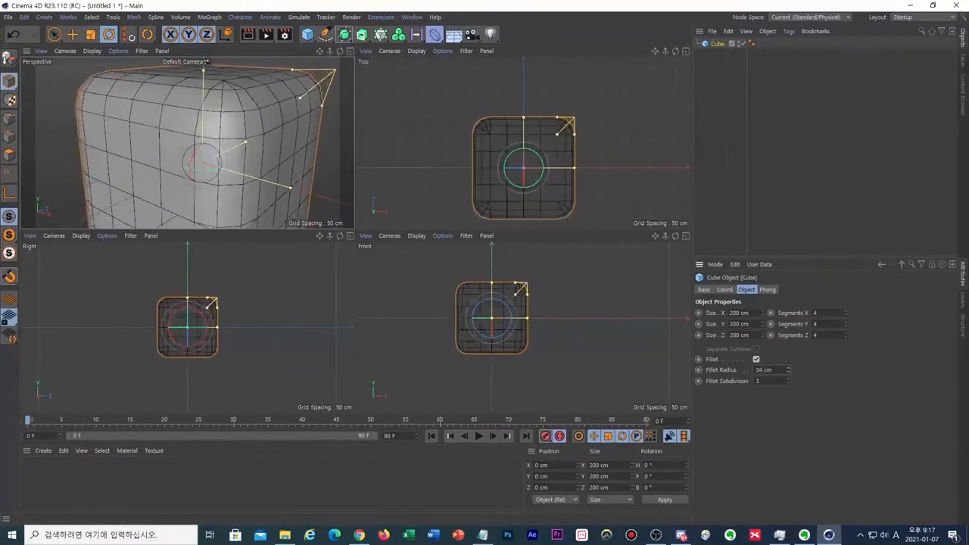
{"action": "left_click_drag", "start_coordinate": [788, 371], "coordinate": [790, 389]}
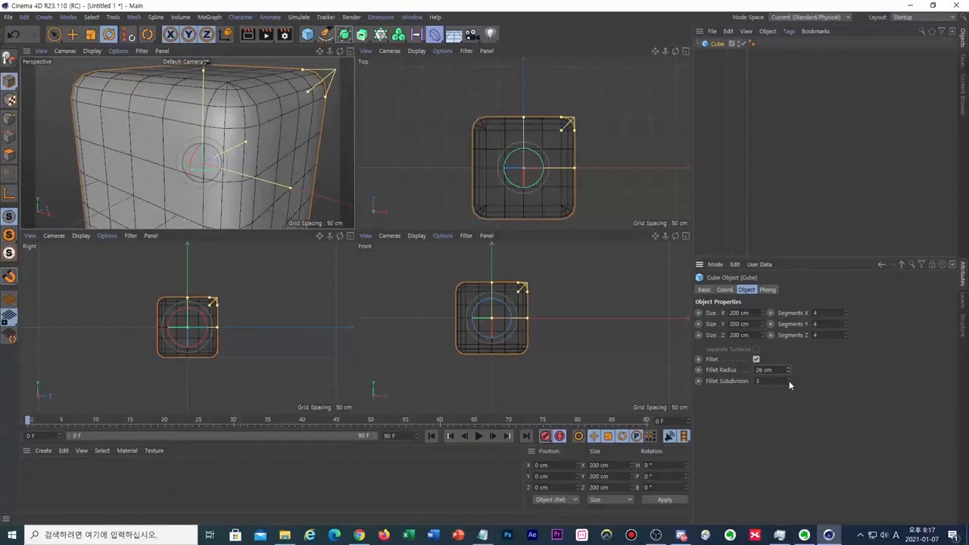
Lower the cube's fillet subdivision to 1 to compare the edge smoothness, and set it back to 3.
{"action": "left_click", "coordinate": [789, 380]}
{"action": "left_click", "coordinate": [789, 381]}
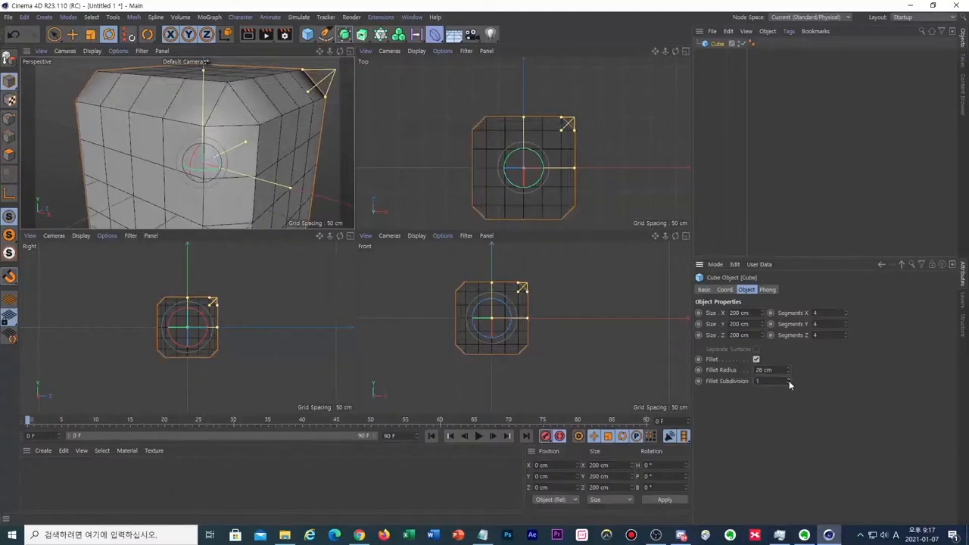
{"action": "scroll", "coordinate": [225, 152], "scroll_direction": "down", "scroll_amount": 4}
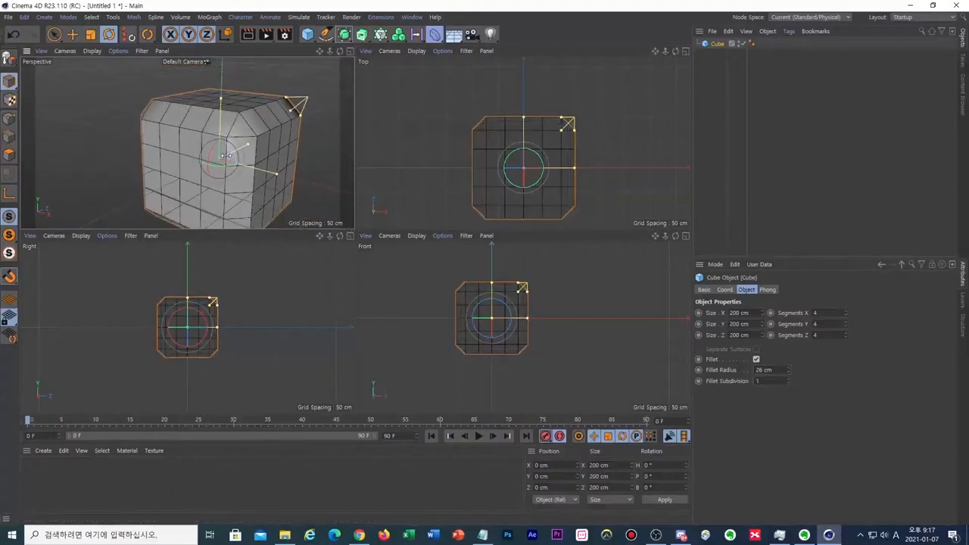
{"action": "left_click", "coordinate": [789, 379]}
{"action": "left_click", "coordinate": [789, 379]}
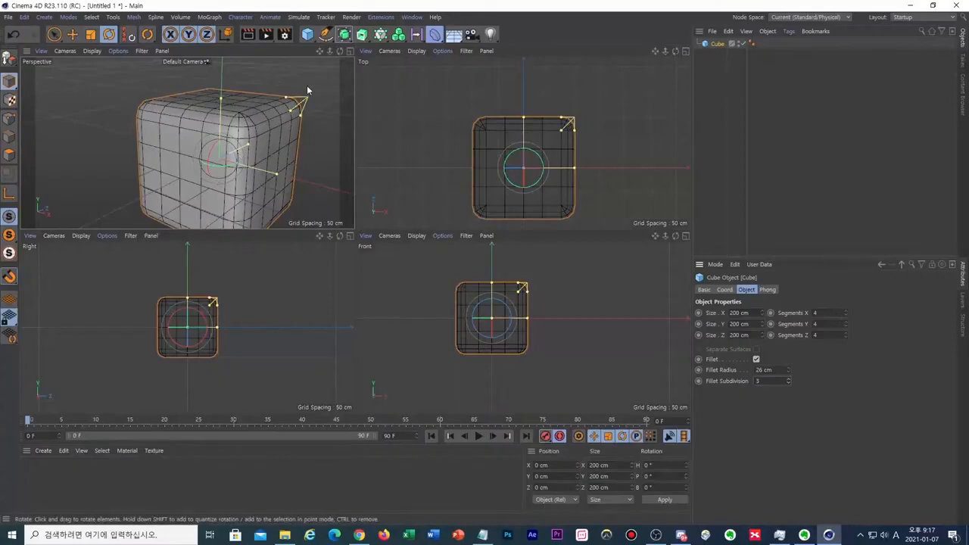
Add a sphere and review its Coordinates, Basic and Object properties, ending with the cube selected again.
{"action": "left_click", "coordinate": [308, 34]}
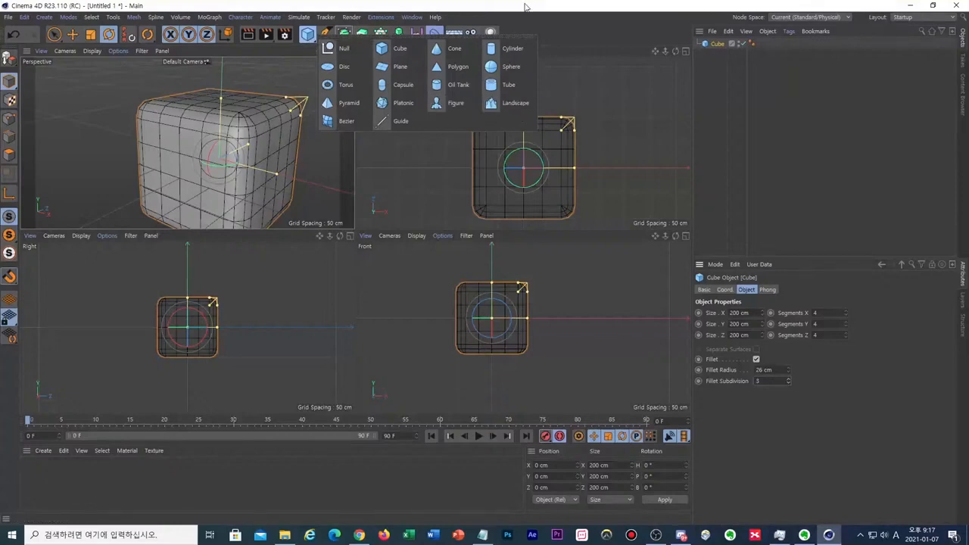
{"action": "left_click", "coordinate": [512, 67]}
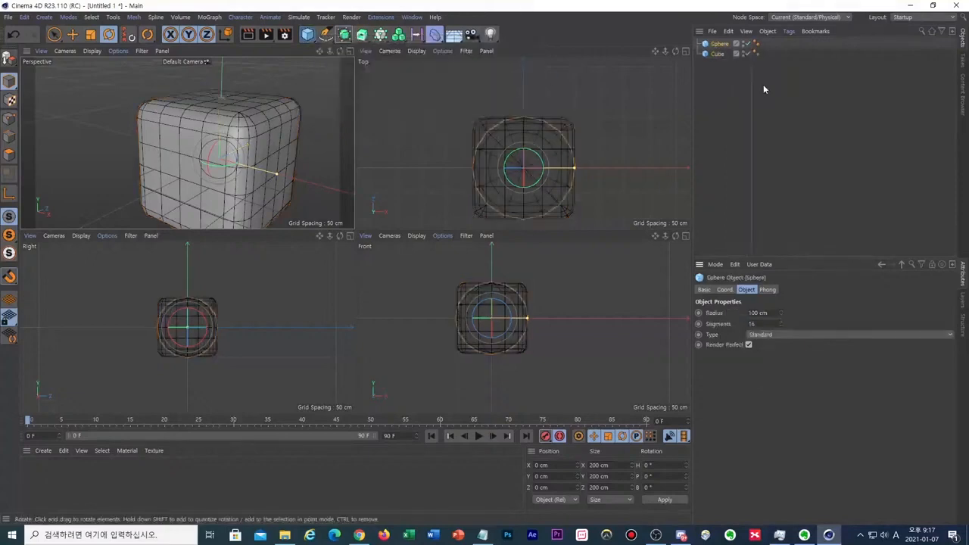
{"action": "left_click", "coordinate": [729, 290]}
{"action": "left_click", "coordinate": [711, 290]}
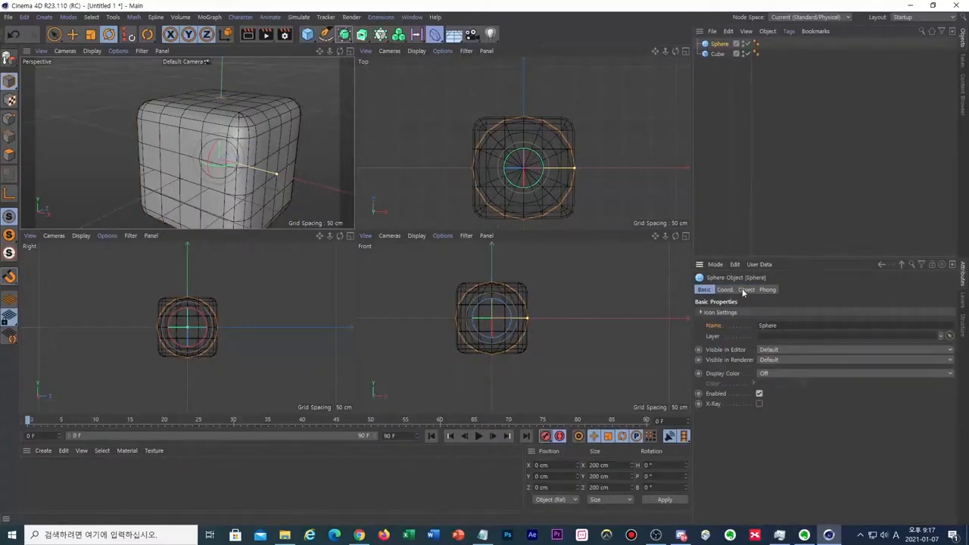
{"action": "left_click", "coordinate": [746, 292]}
{"action": "left_click", "coordinate": [718, 54]}
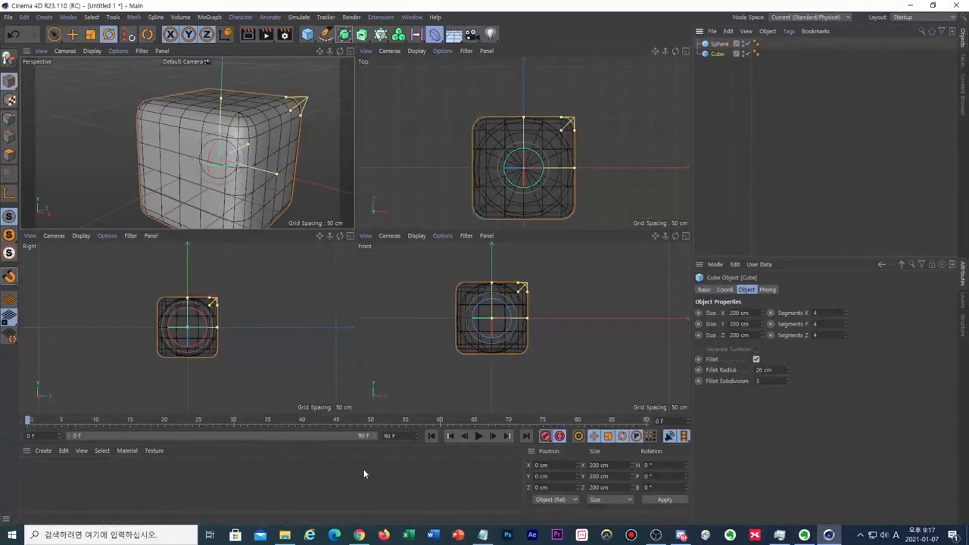
Switch to the Notepad notes and add the lines "점", "선" and "면" below a blank line.
{"action": "left_click", "coordinate": [483, 535]}
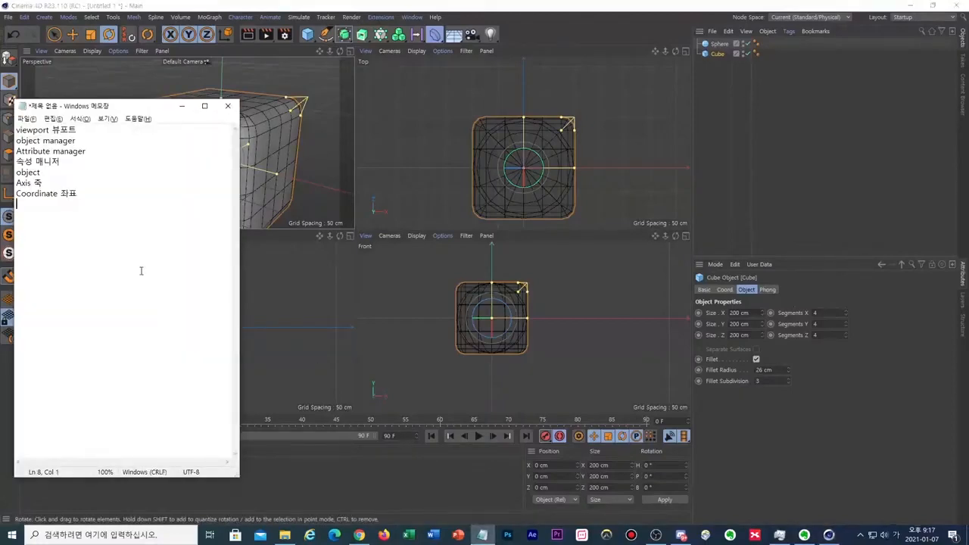
{"action": "key", "text": "Return"}
{"action": "type", "text": "ㅈㅓㅁ"}
{"action": "key", "text": "Return"}
{"action": "type", "text": "ㅅㅓㄴ"}
{"action": "key", "text": "Return"}
{"action": "type", "text": "ㅁㅕㄴ"}
Append "(point)" to the "점" line and "(edge)" to the "선" line of the notes.
{"action": "key", "text": "Up"}
{"action": "key", "text": "Up"}
{"action": "key", "text": "Hangul"}
{"action": "type", "text": "(point)"}
{"action": "key", "text": "Down"}
{"action": "type", "text": "(edge) 면"}
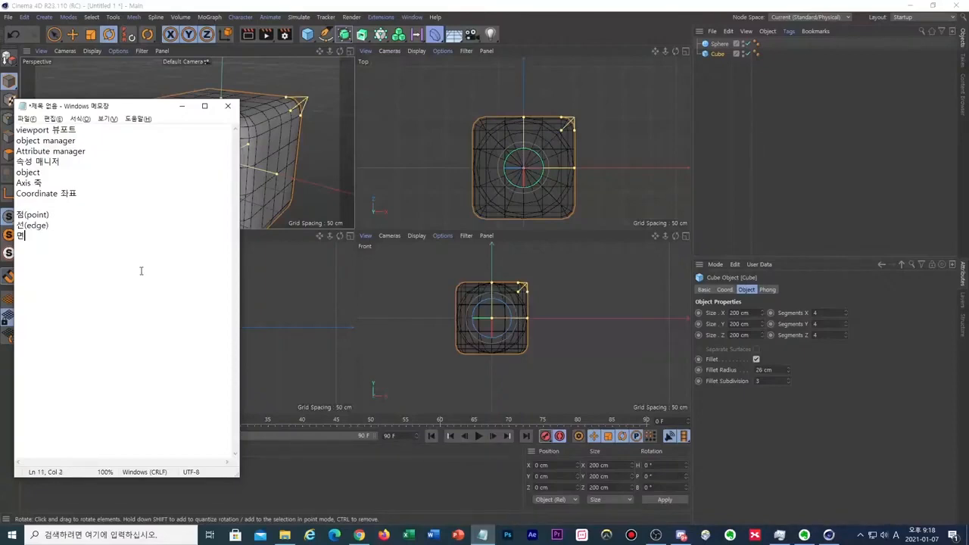
Append "(polygon)" to the "면" line, removing the extra word started after it.
{"action": "type", "text": "(polygon) surfac"}
{"action": "key", "text": "BackSpace"}
{"action": "key", "text": "BackSpace"}
{"action": "key", "text": "BackSpace"}
{"action": "key", "text": "BackSpace"}
{"action": "key", "text": "BackSpace"}
{"action": "key", "text": "BackSpace"}
{"action": "key", "text": "BackSpace"}
Add the word "vertex" after "점(point)" in the notes.
{"action": "key", "text": "Up"}
{"action": "key", "text": "Up"}
{"action": "type", "text": "vertex"}
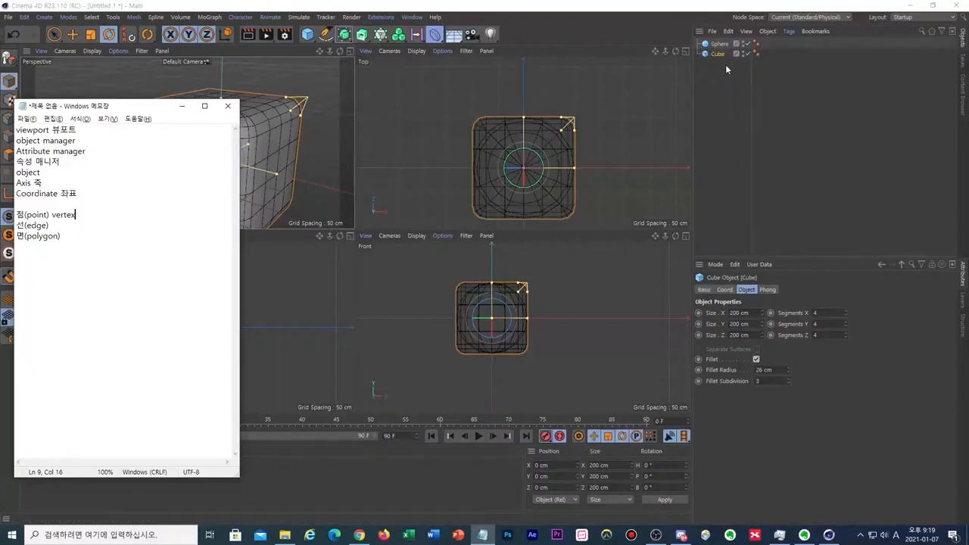
Return to Cinema 4D, replace the sphere and cube with a new default cube, and maximize the Perspective view.
{"action": "left_click_drag", "start_coordinate": [725, 65], "coordinate": [700, 34]}
{"action": "key", "text": "Delete"}
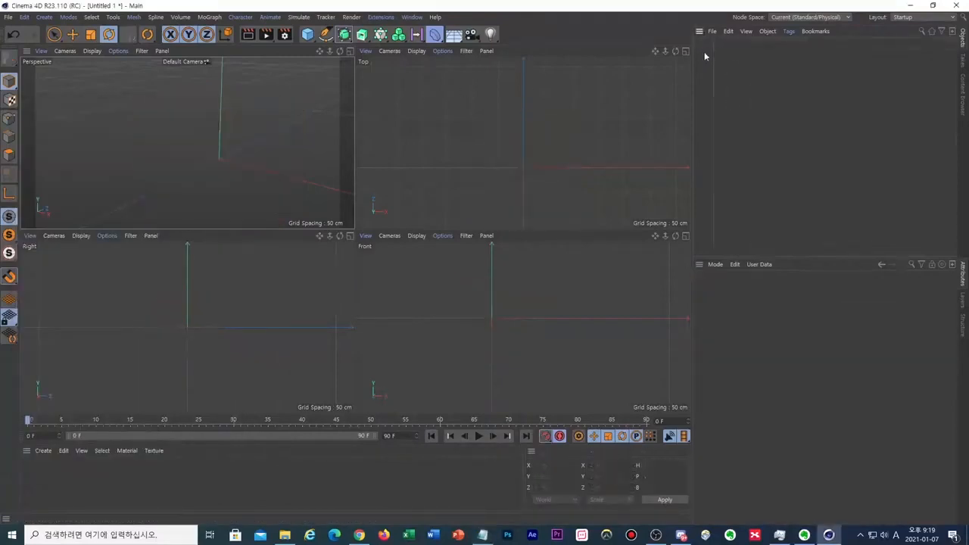
{"action": "left_click", "coordinate": [307, 35]}
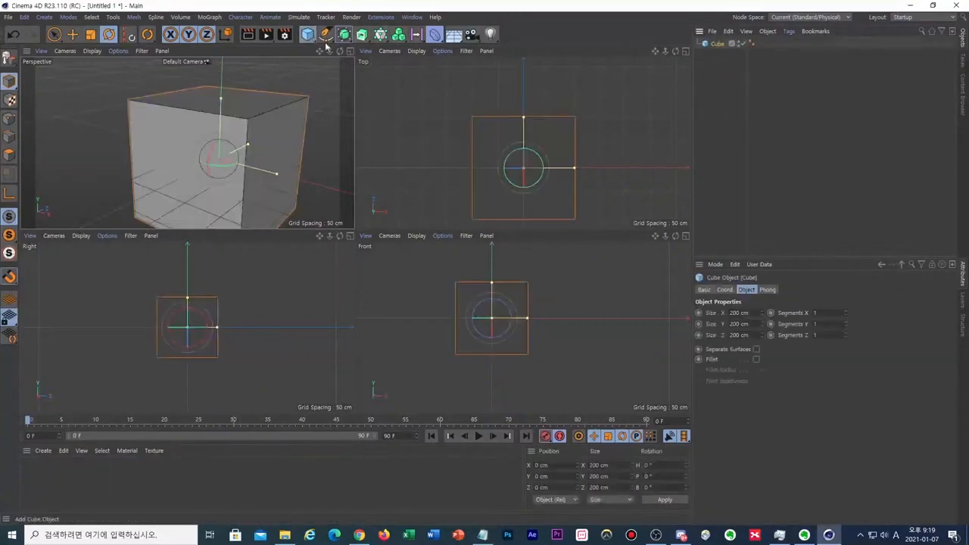
{"action": "left_click", "coordinate": [349, 52]}
{"action": "scroll", "coordinate": [474, 216], "scroll_direction": "down", "scroll_amount": 3}
Consult the point, edge and polygon terms in the Notepad notes and return to the cube in Cinema 4D.
{"action": "key", "text": "alt+Tab"}
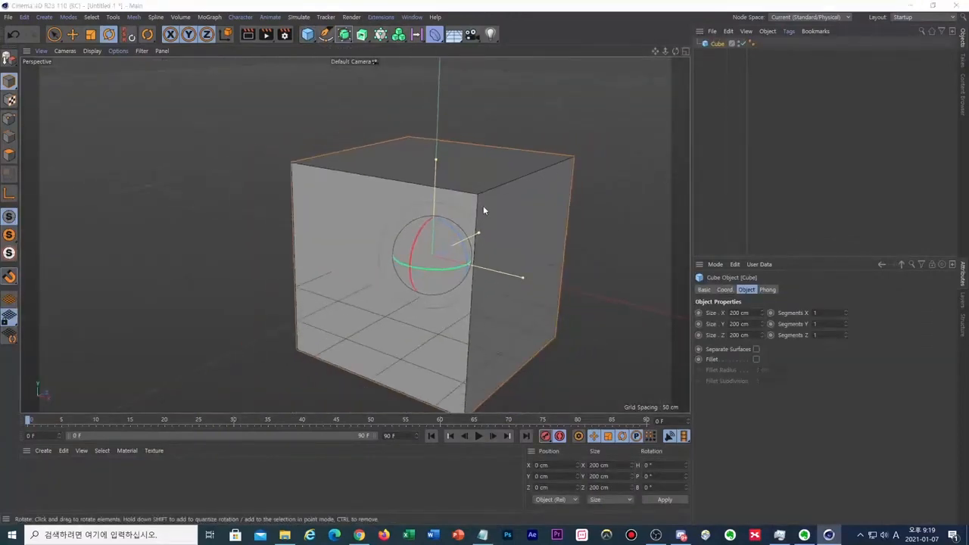
{"action": "key", "text": "alt"}
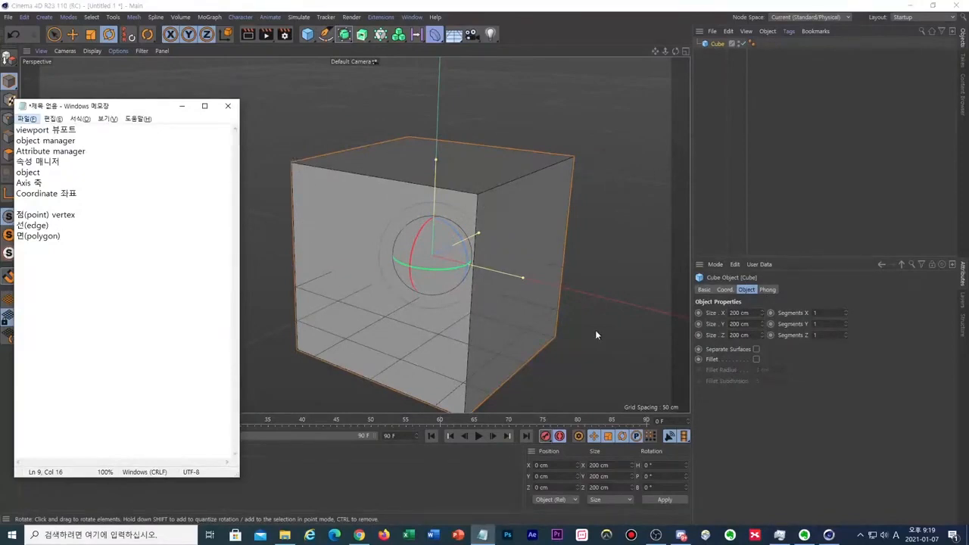
{"action": "left_click", "coordinate": [716, 47]}
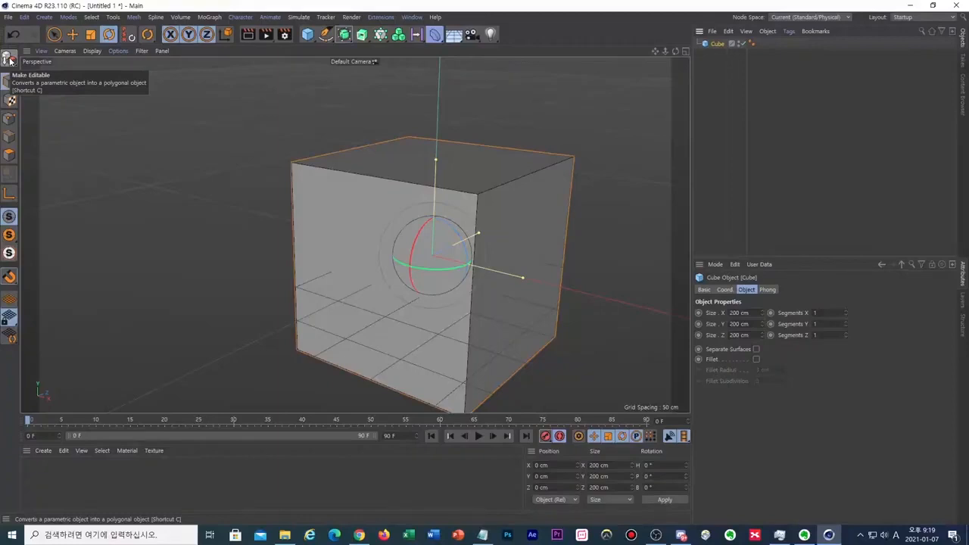
Duplicate the cube and convert only the copy to an editable polygon object, undoing the trial conversion and rotation.
{"action": "left_click", "coordinate": [9, 59]}
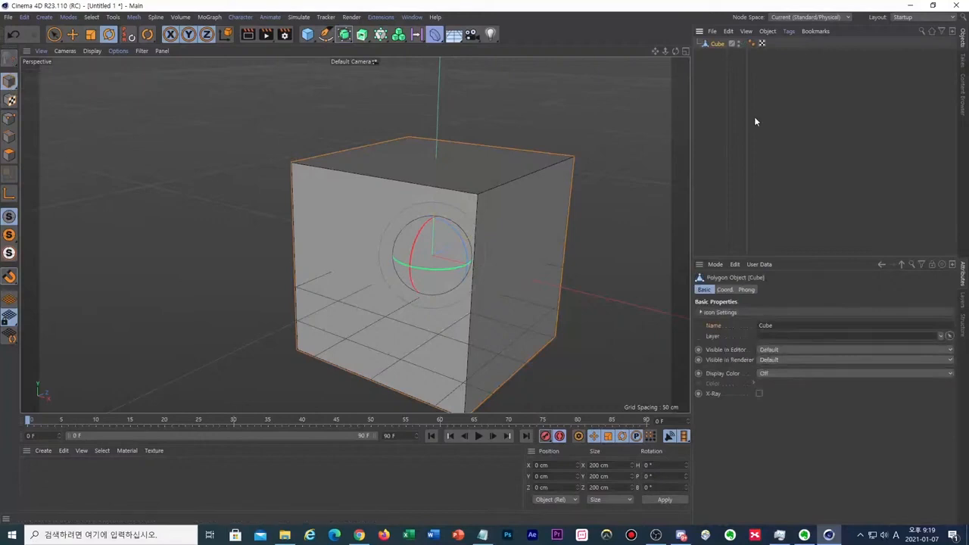
{"action": "key", "text": "ctrl+z"}
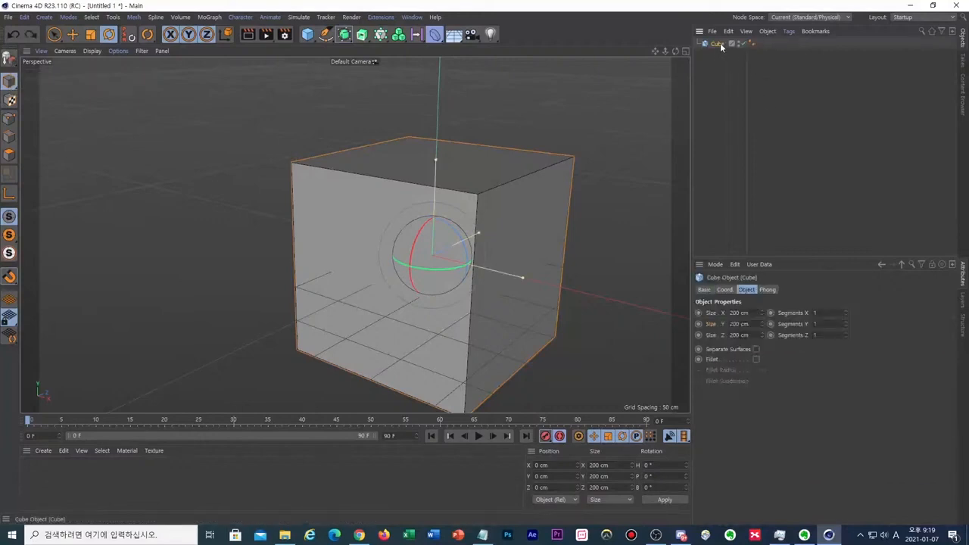
{"action": "left_click_drag", "start_coordinate": [720, 44], "coordinate": [721, 55], "text": "ctrl"}
{"action": "left_click_drag", "start_coordinate": [200, 72], "coordinate": [97, 204]}
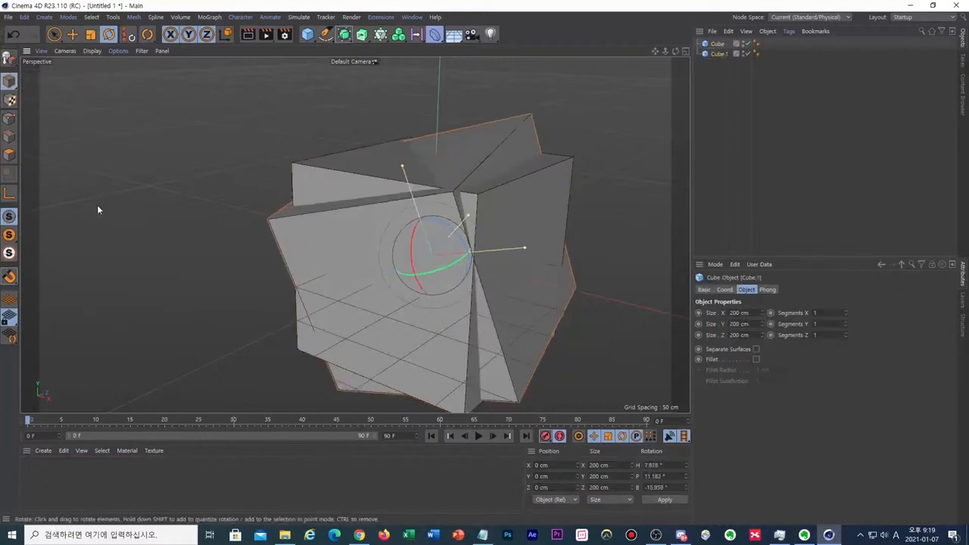
{"action": "key", "text": "ctrl+z"}
{"action": "left_click", "coordinate": [9, 57]}
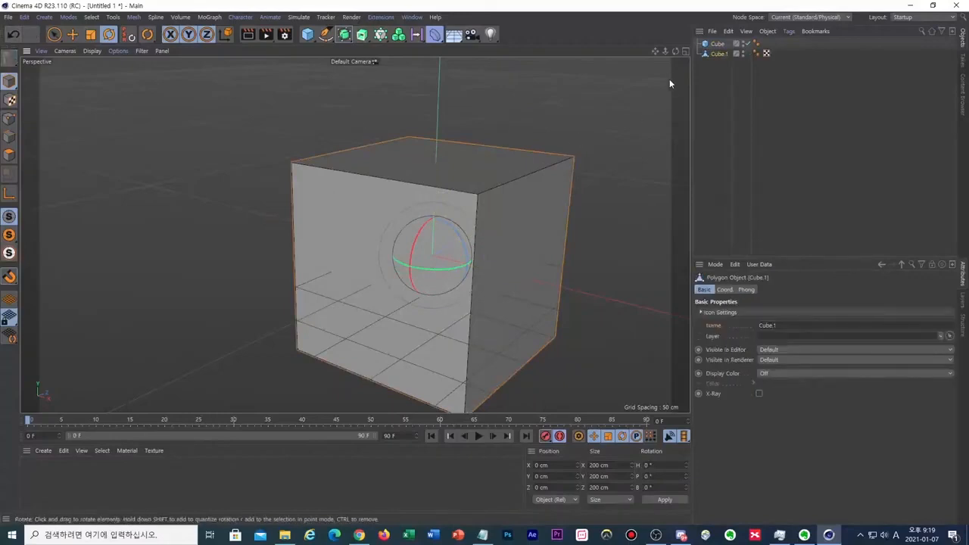
Compare the attributes of the parametric cube and the editable polygon copy, including their Coordinates and Object properties.
{"action": "left_click", "coordinate": [717, 44]}
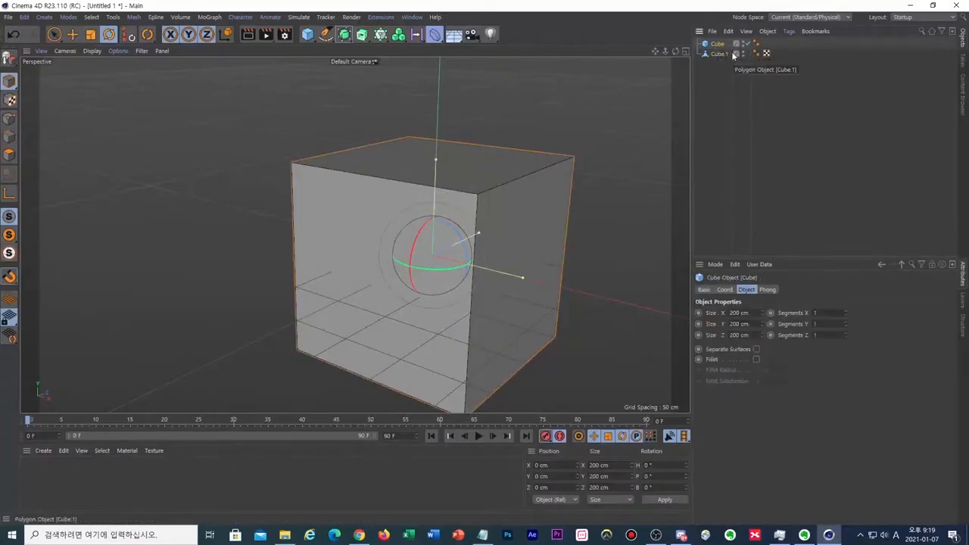
{"action": "left_click", "coordinate": [713, 55]}
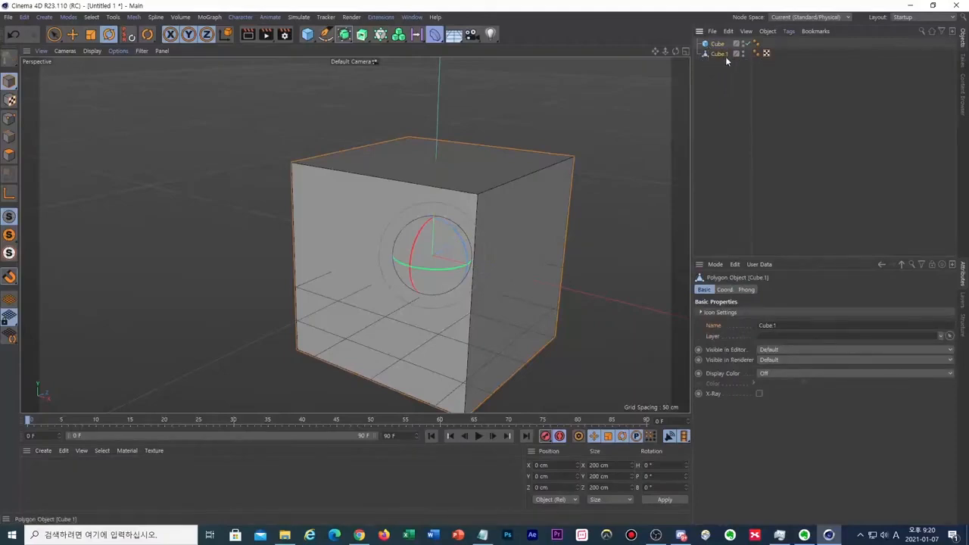
{"action": "left_click", "coordinate": [728, 290]}
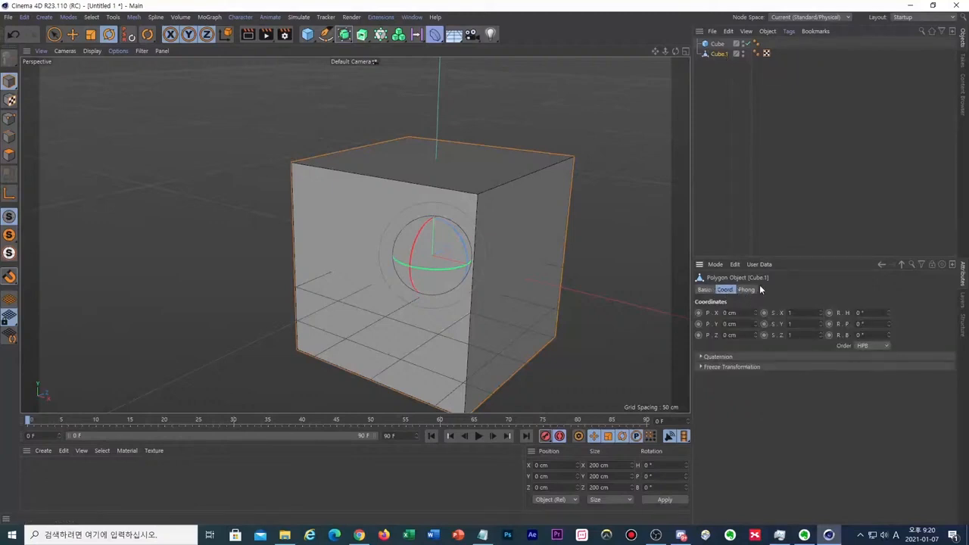
{"action": "left_click", "coordinate": [717, 44]}
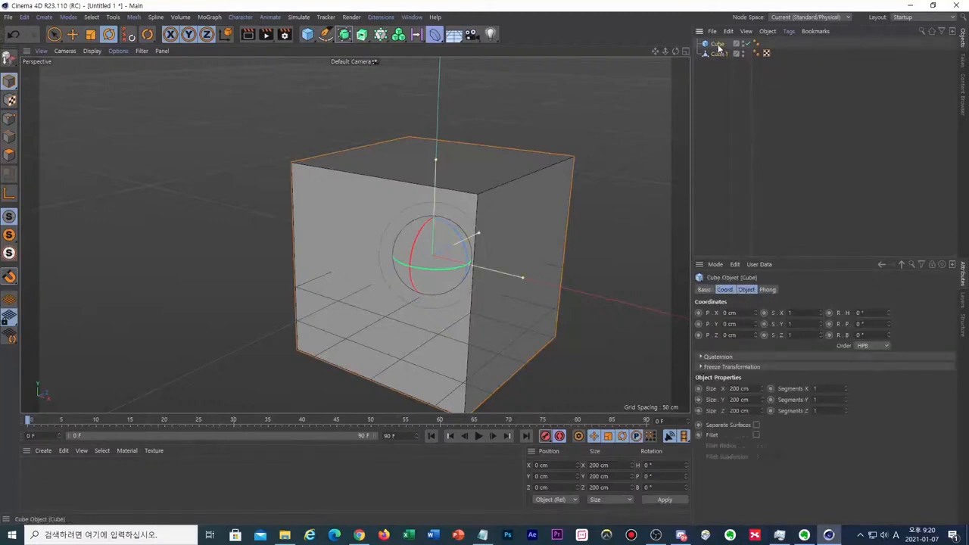
{"action": "left_click", "coordinate": [720, 55]}
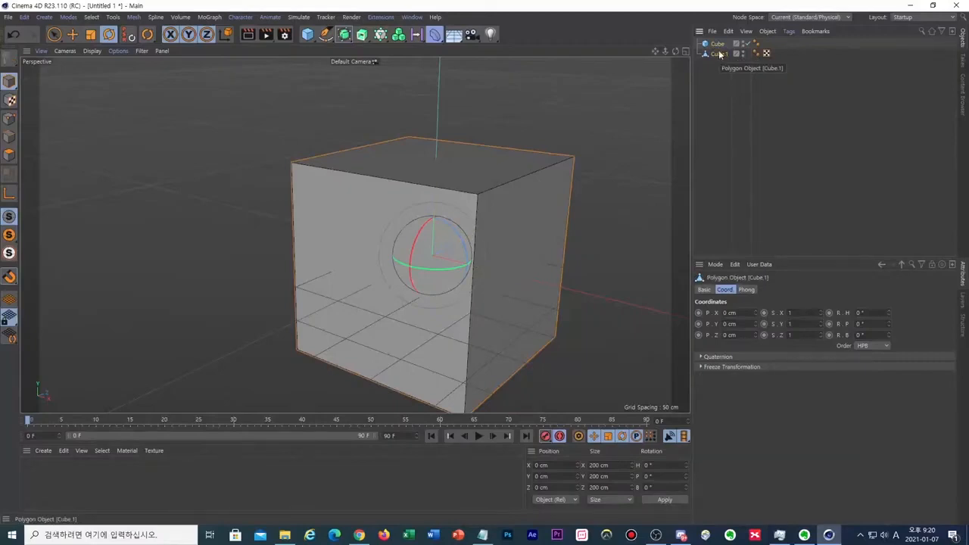
{"action": "left_click", "coordinate": [719, 45]}
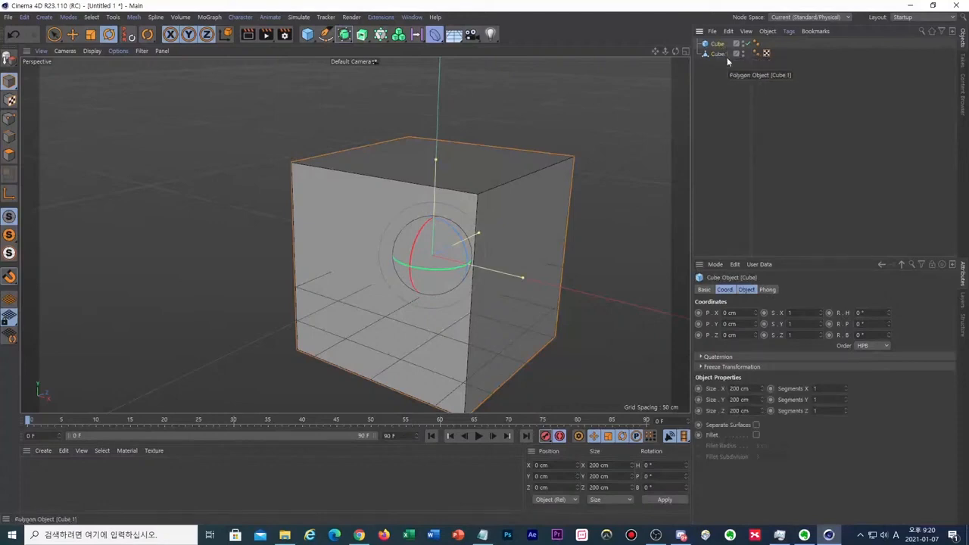
Select the editable polygon copy and pick one corner in Point mode, one edge in Edge mode and the front face in Polygon mode.
{"action": "left_click", "coordinate": [719, 55]}
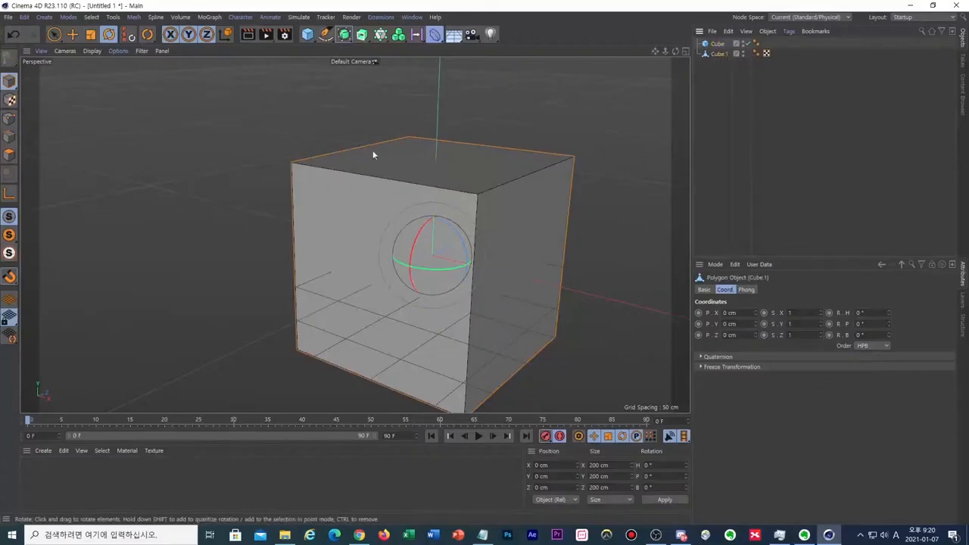
{"action": "left_click", "coordinate": [9, 119]}
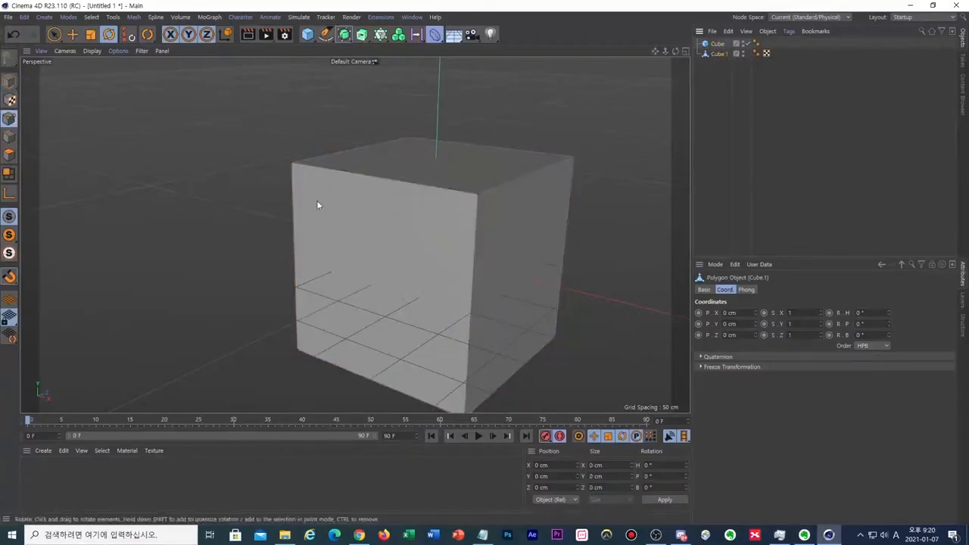
{"action": "left_click", "coordinate": [290, 164]}
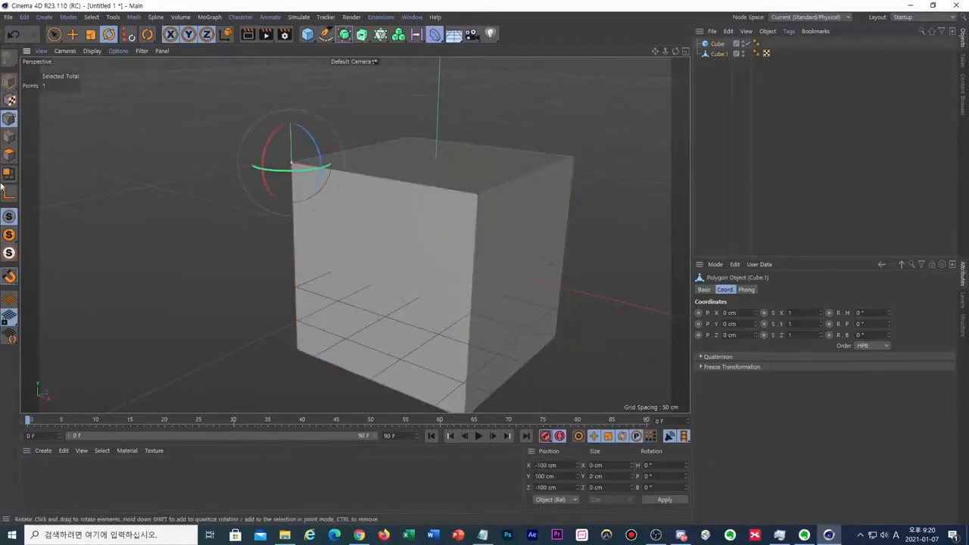
{"action": "left_click", "coordinate": [9, 136]}
{"action": "left_click", "coordinate": [296, 227]}
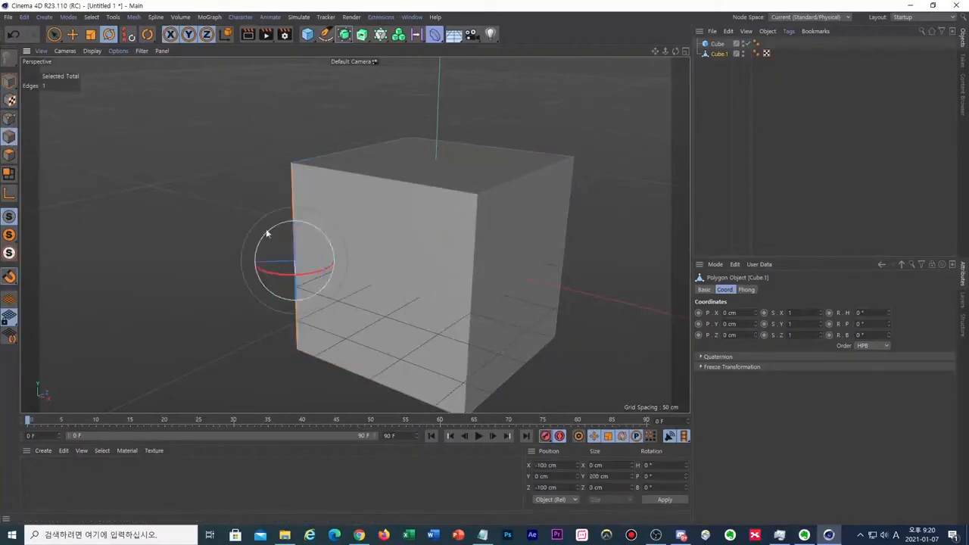
{"action": "left_click", "coordinate": [9, 155]}
{"action": "left_click", "coordinate": [334, 238]}
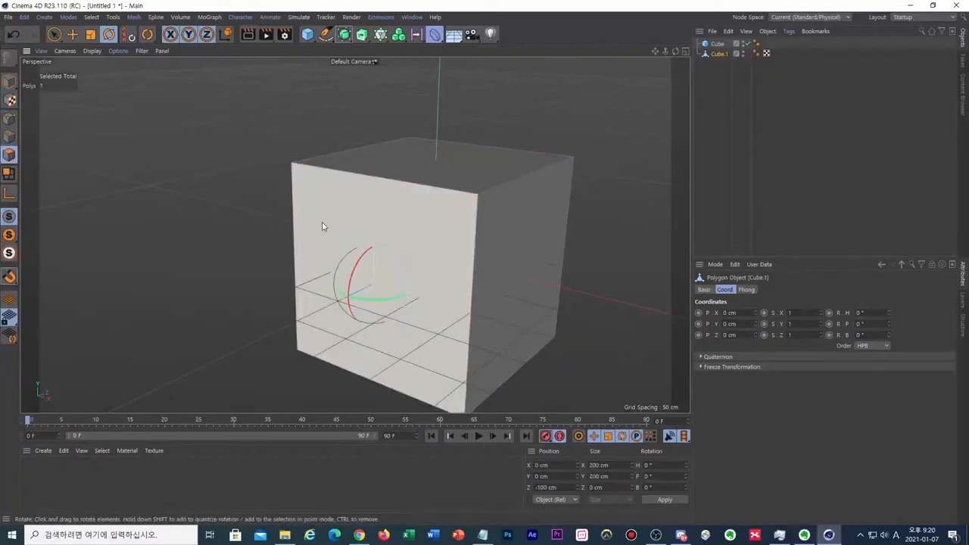
Select the corner points of the polygon copy's top face one after another in Point mode.
{"action": "left_click", "coordinate": [10, 120]}
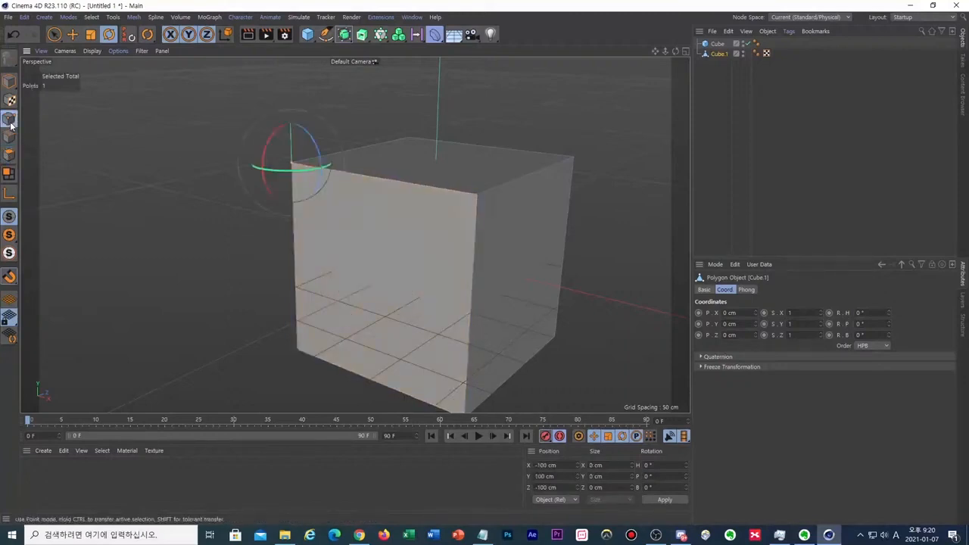
{"action": "left_click", "coordinate": [479, 194]}
{"action": "left_click", "coordinate": [575, 157]}
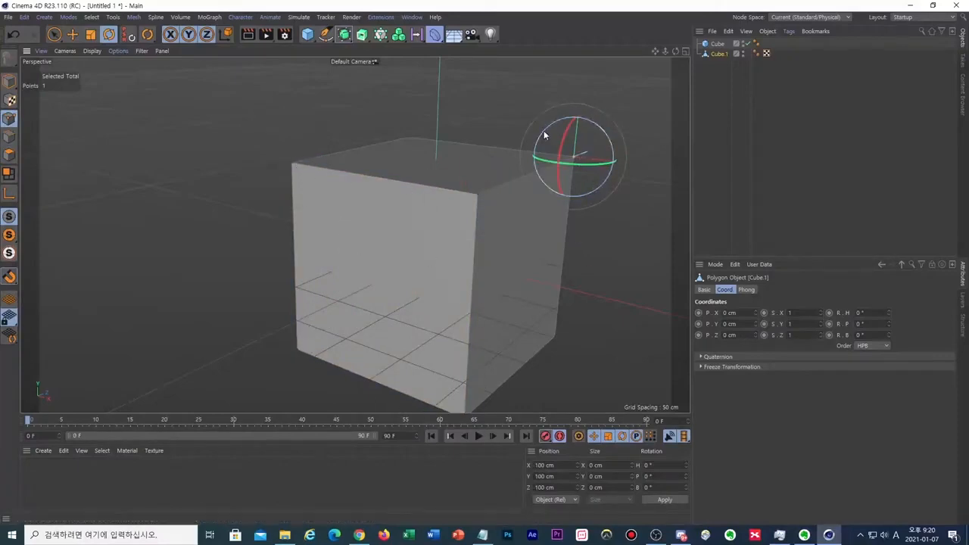
{"action": "left_click", "coordinate": [475, 197]}
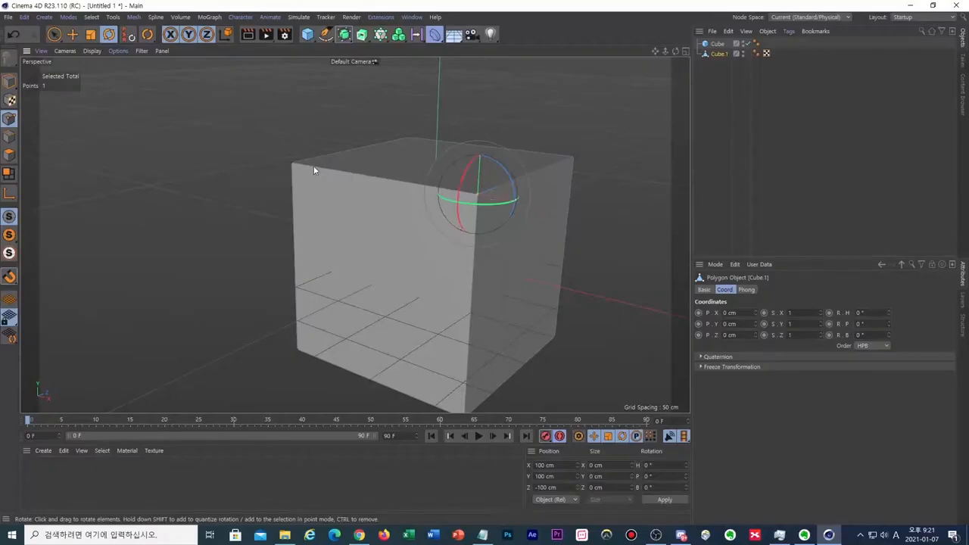
{"action": "left_click", "coordinate": [294, 164]}
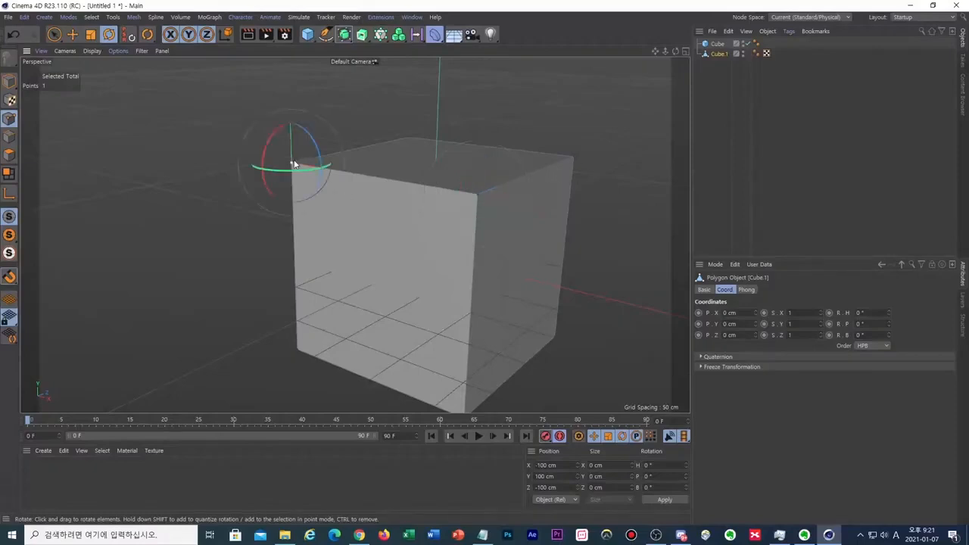
{"action": "left_click", "coordinate": [409, 138]}
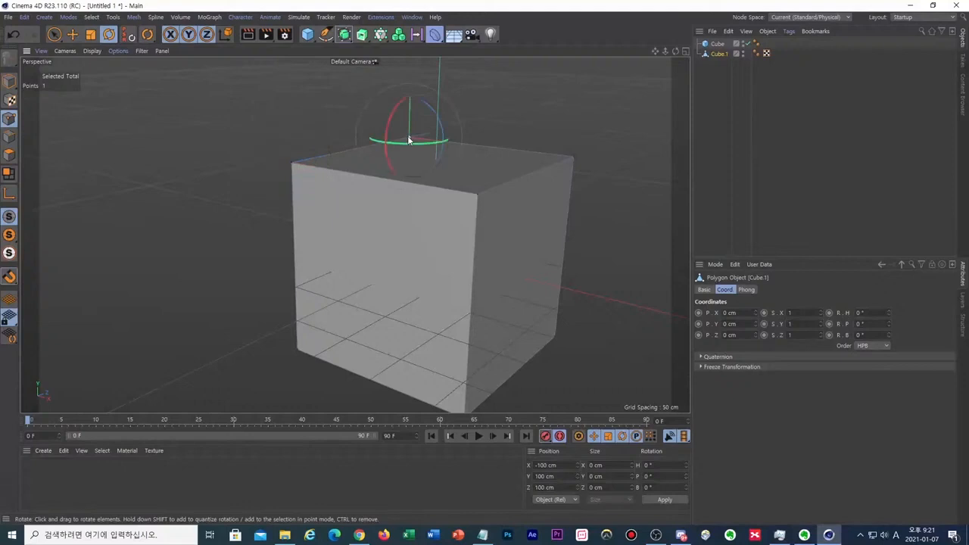
{"action": "left_click", "coordinate": [575, 159]}
{"action": "left_click", "coordinate": [478, 196]}
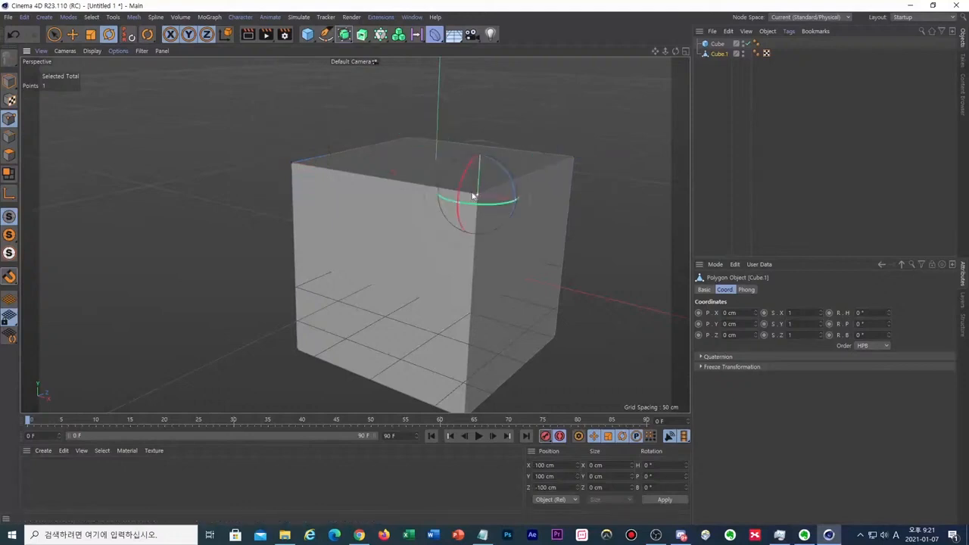
{"action": "left_click", "coordinate": [292, 164]}
{"action": "left_click", "coordinate": [413, 136]}
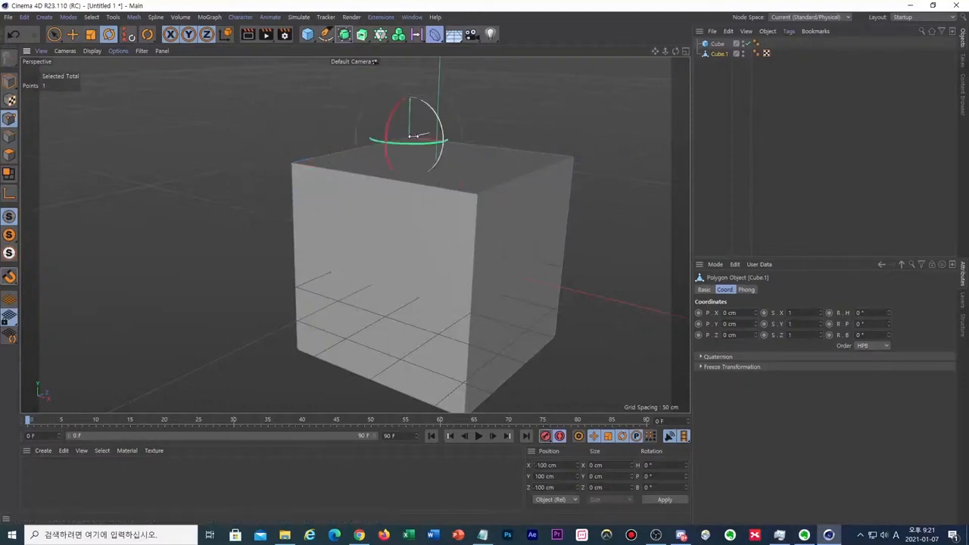
{"action": "left_click", "coordinate": [478, 197]}
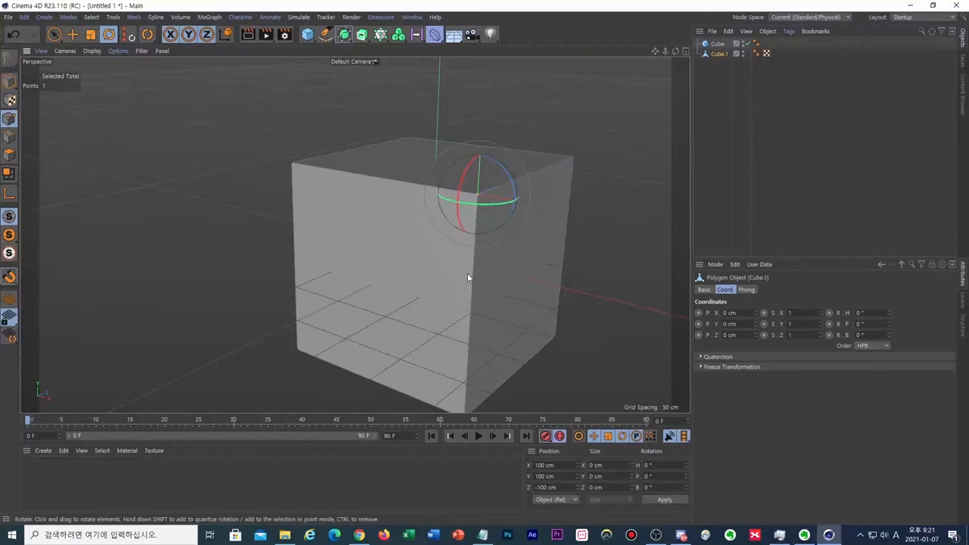
{"action": "middle_click_drag", "start_coordinate": [433, 294], "coordinate": [359, 263]}
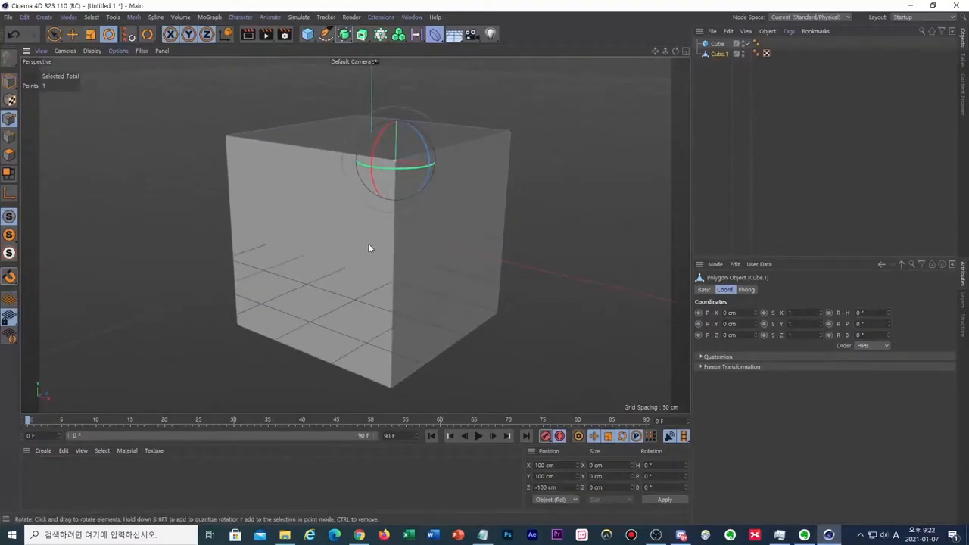
{"action": "left_click", "coordinate": [511, 130]}
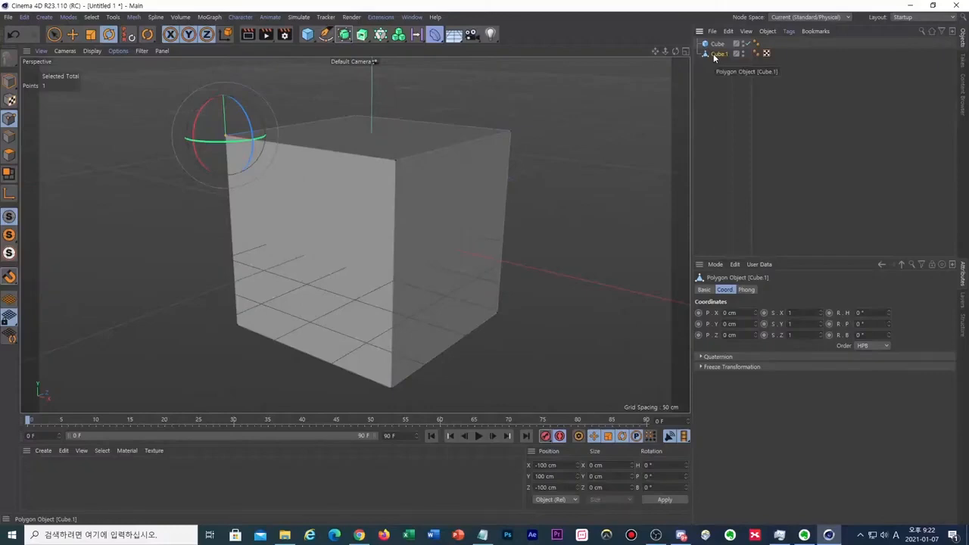
Delete the editable polygon copy and select the parametric cube, trying its component modes before returning to Model mode.
{"action": "key", "text": "Delete"}
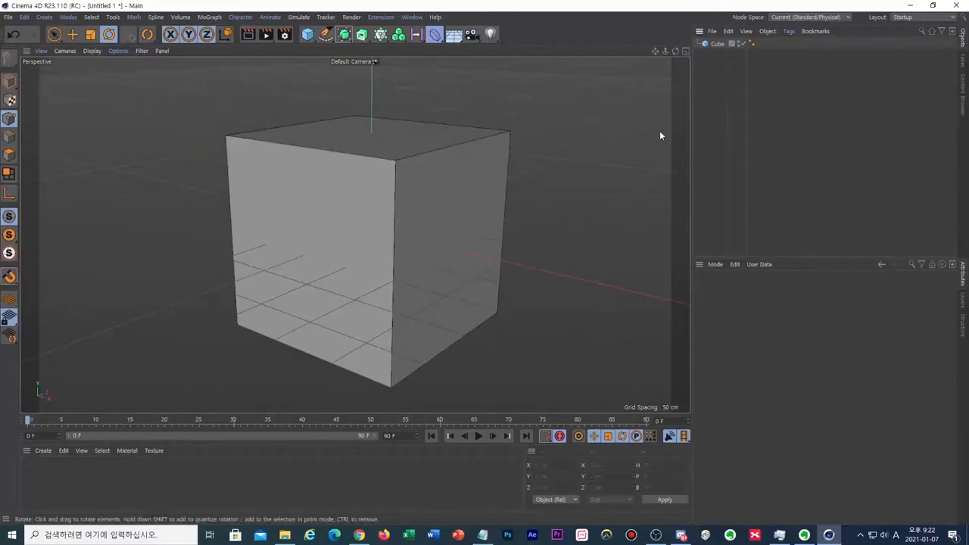
{"action": "left_click", "coordinate": [717, 44]}
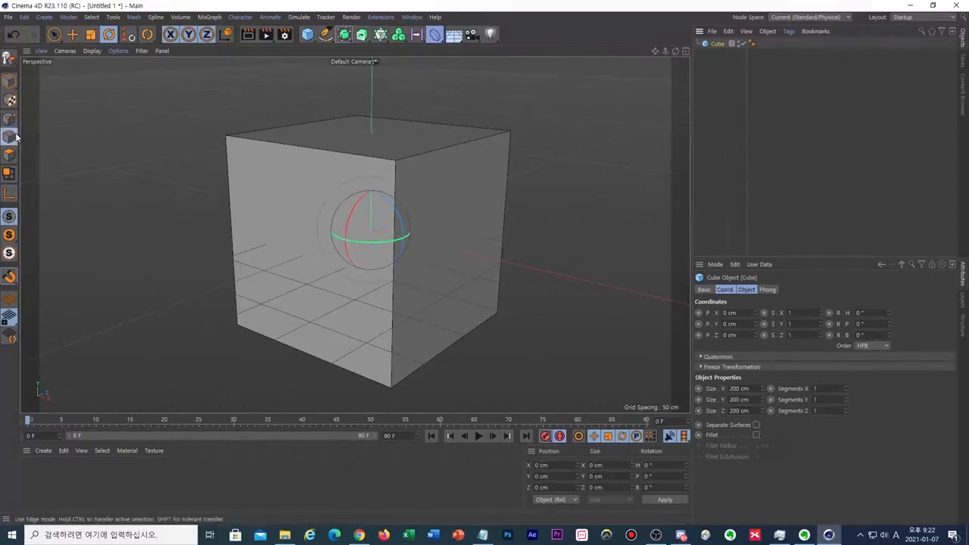
{"action": "left_click", "coordinate": [9, 81]}
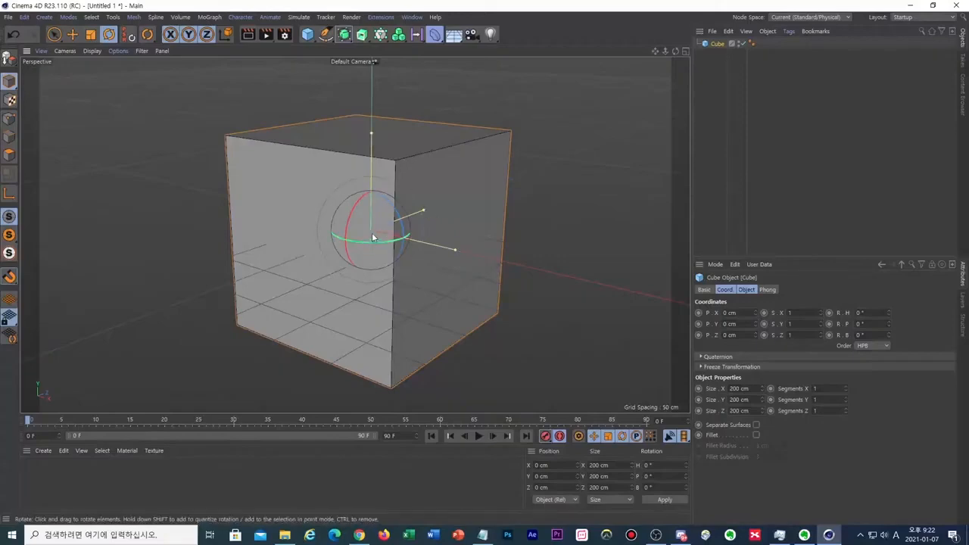
{"action": "left_click", "coordinate": [11, 120]}
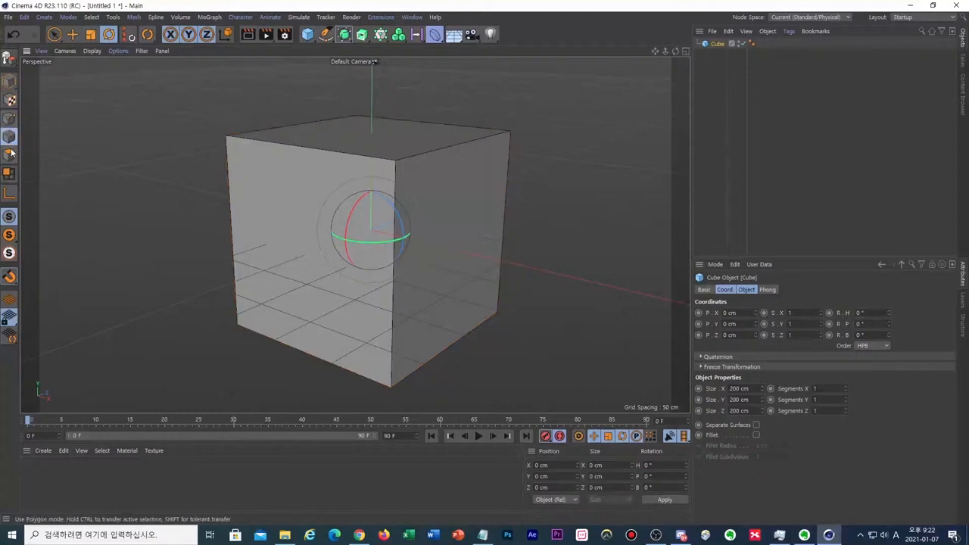
{"action": "left_click", "coordinate": [11, 81]}
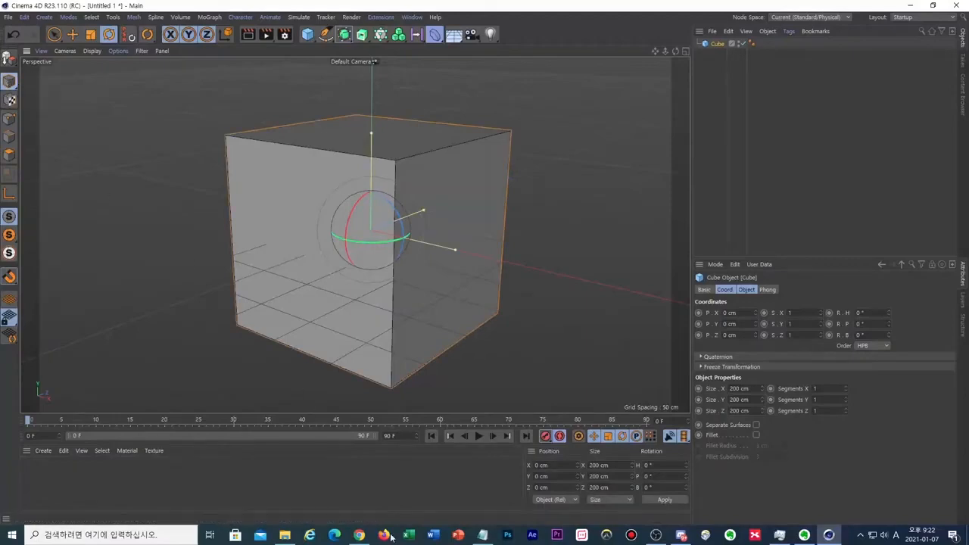
Switch to the Notepad notes and add the line "Model Mode" below the polygon term, separated by a blank line.
{"action": "left_click", "coordinate": [483, 535]}
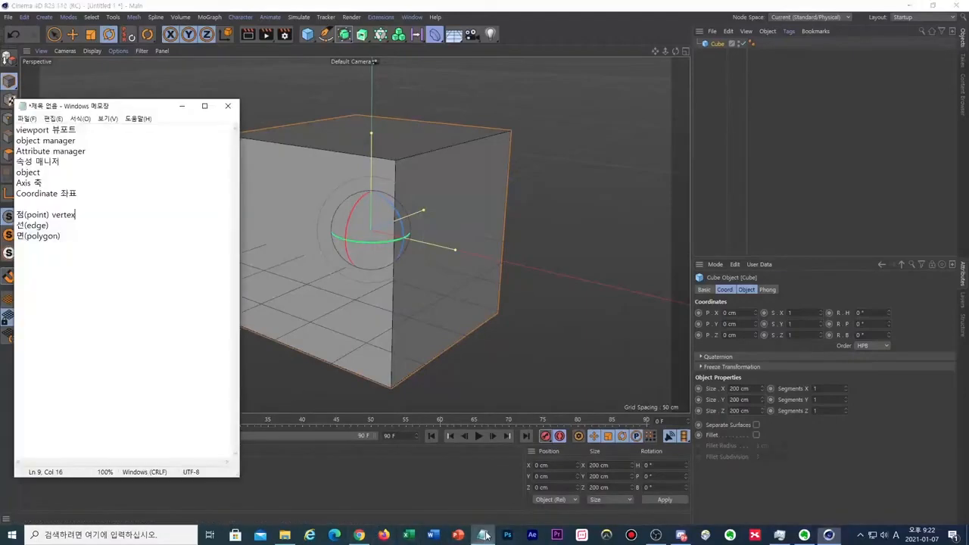
{"action": "left_click", "coordinate": [97, 254]}
{"action": "key", "text": "Return"}
{"action": "key", "text": "Return"}
{"action": "type", "text": "M"}
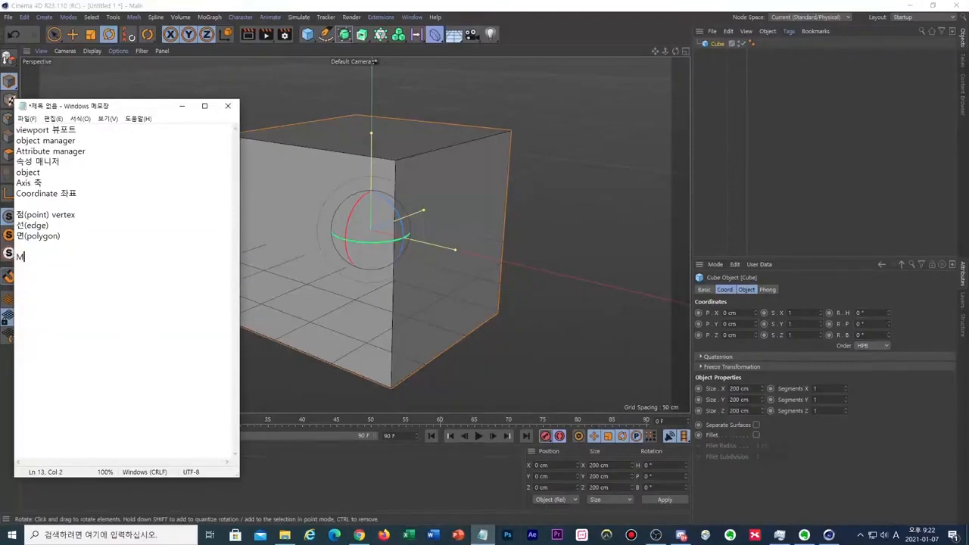
{"action": "type", "text": "odel Mode"}
{"action": "key", "text": "Return"}
Return to Cinema 4D, reduce the cube's Y size to about 118 cm in the viewport, and review its Coordinates and Object properties.
{"action": "left_click", "coordinate": [371, 136]}
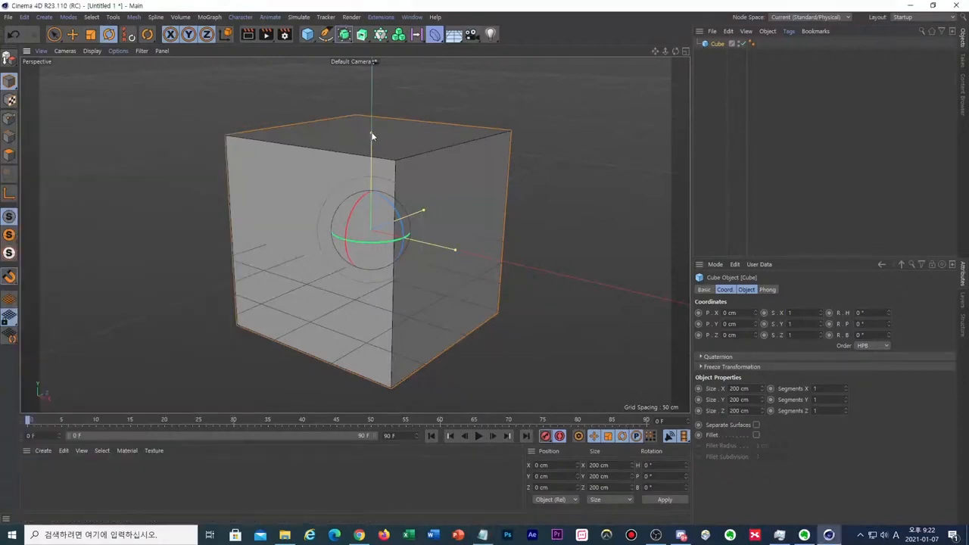
{"action": "left_click_drag", "start_coordinate": [371, 137], "coordinate": [402, 175]}
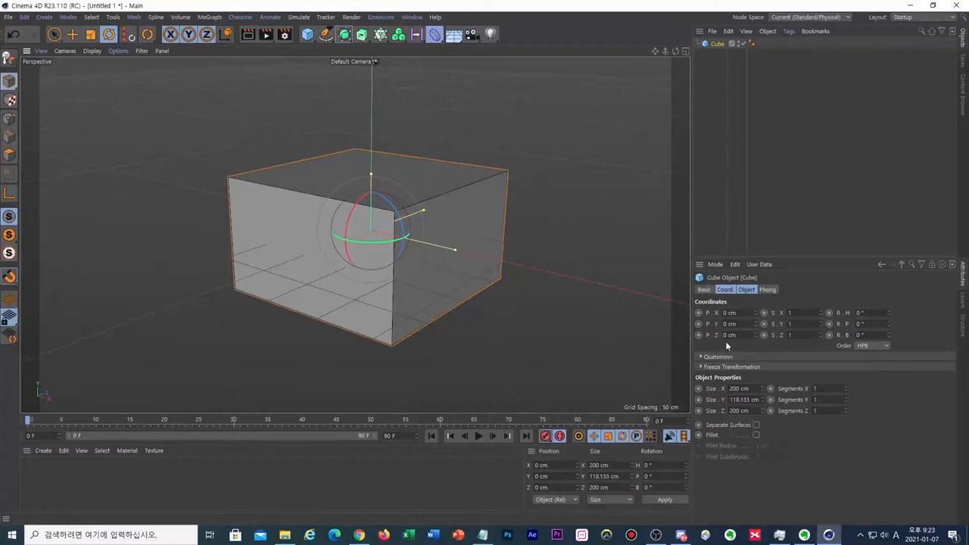
{"action": "left_click", "coordinate": [725, 290]}
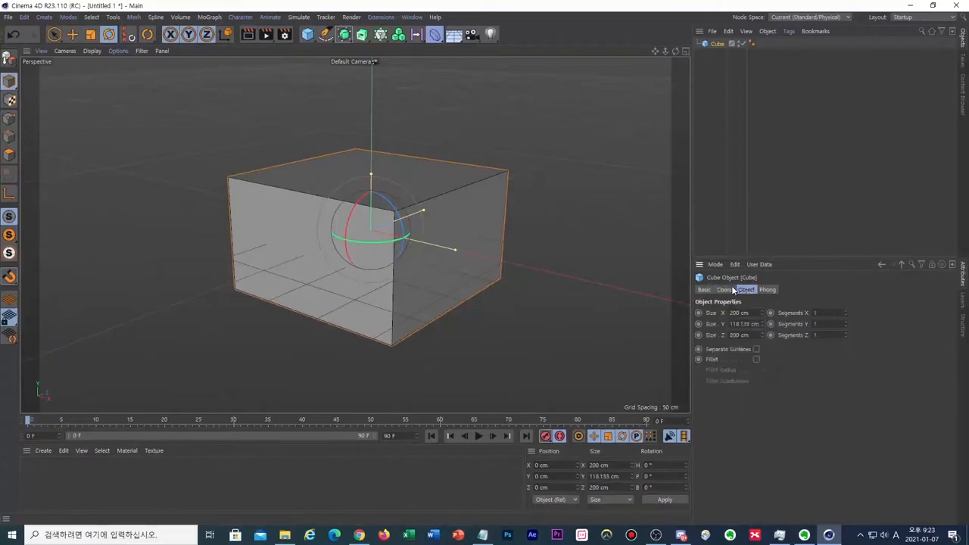
{"action": "left_click", "coordinate": [746, 290], "text": "shift"}
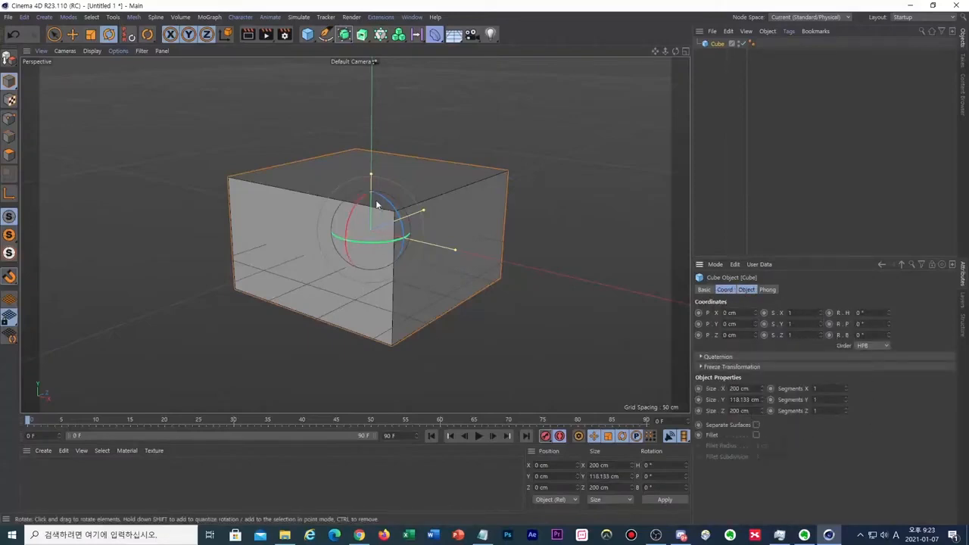
Enlarge the cube with its size handles to about 320 cm in X, 210 cm in Y and 251 cm in Z, undoing surplus changes.
{"action": "left_click_drag", "start_coordinate": [372, 175], "coordinate": [474, 174]}
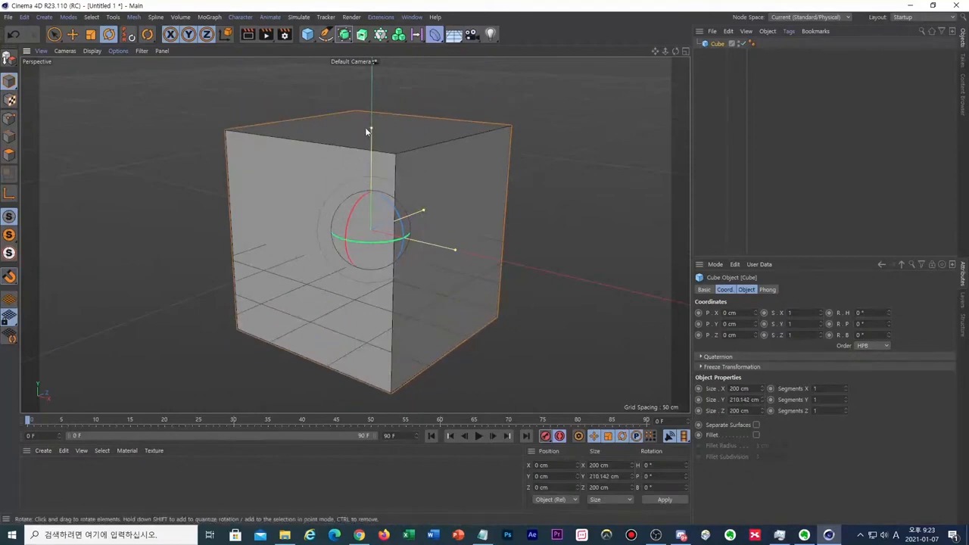
{"action": "left_click_drag", "start_coordinate": [367, 128], "coordinate": [361, 132]}
{"action": "key", "text": "ctrl+z"}
{"action": "mouse_move", "coordinate": [426, 210]}
{"action": "left_mouse_down"}
{"action": "mouse_move", "coordinate": [462, 185]}
{"action": "mouse_move", "coordinate": [424, 203]}
{"action": "mouse_move", "coordinate": [450, 195]}
{"action": "mouse_move", "coordinate": [434, 206]}
{"action": "left_mouse_up"}
{"action": "left_click_drag", "start_coordinate": [458, 251], "coordinate": [517, 260]}
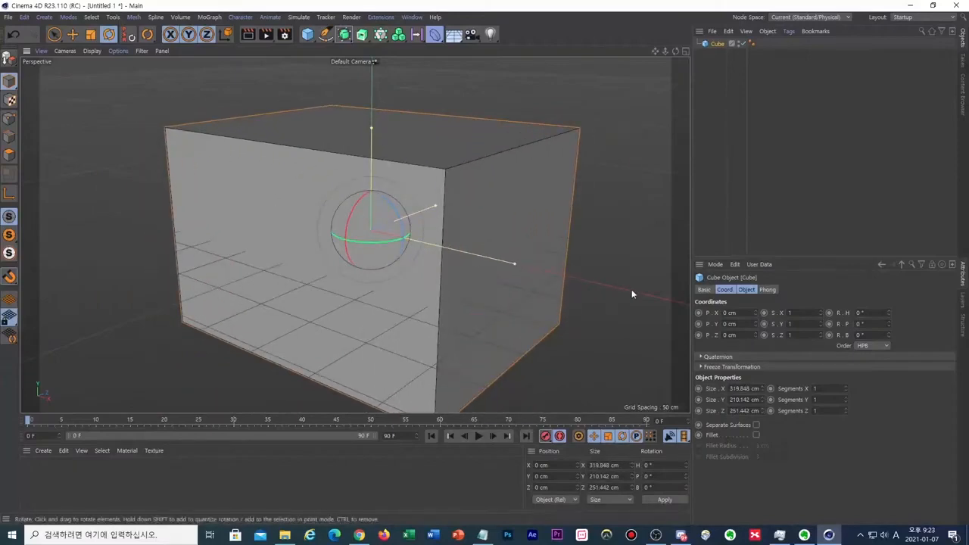
{"action": "left_click_drag", "start_coordinate": [765, 390], "coordinate": [780, 389]}
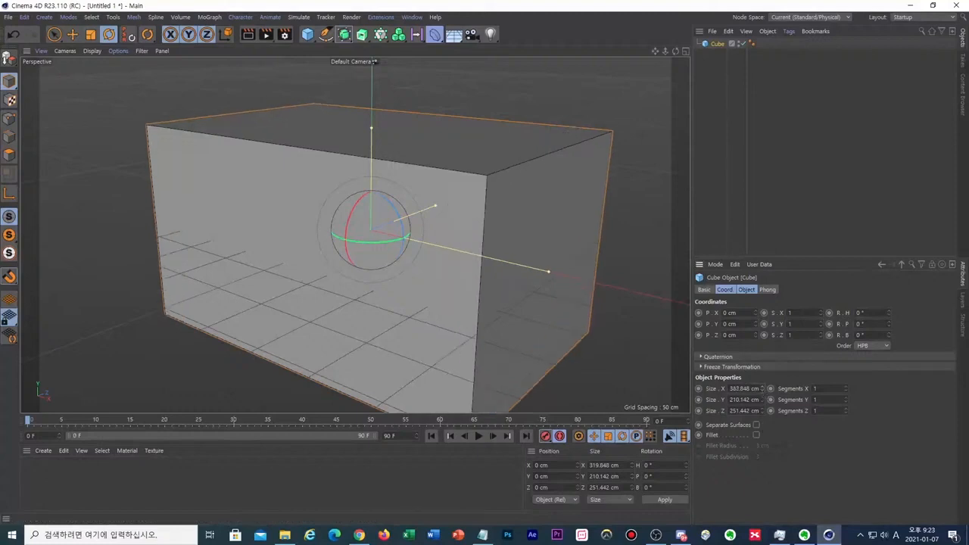
{"action": "key", "text": "ctrl+z"}
Activate the Scale tool and resize the cube to 405 cm in X and about 279 cm in Y.
{"action": "left_click", "coordinate": [90, 34]}
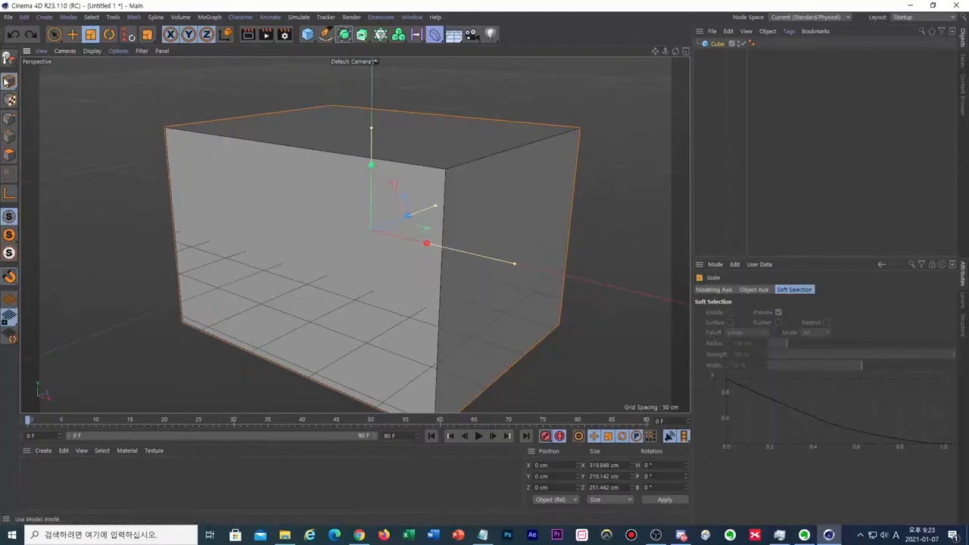
{"action": "left_click_drag", "start_coordinate": [372, 131], "coordinate": [393, 133]}
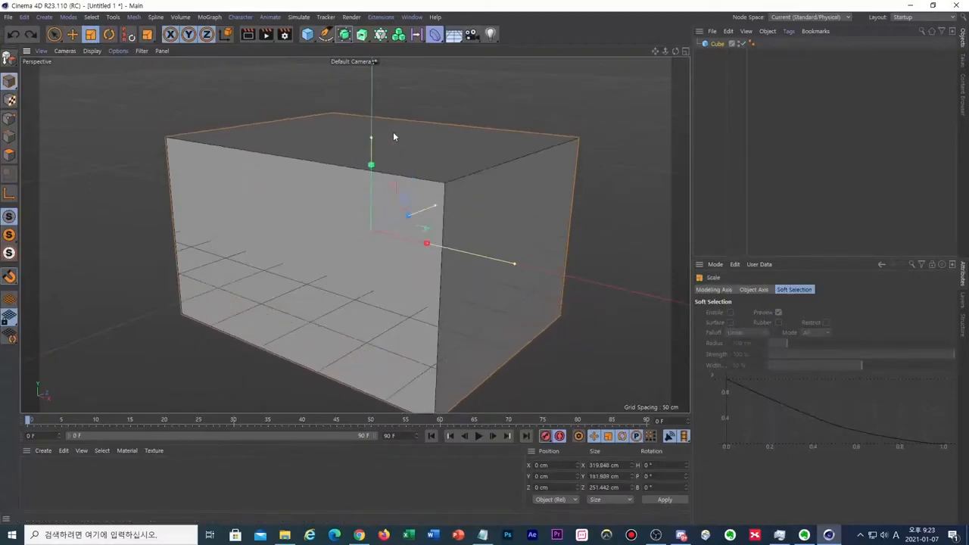
{"action": "left_click", "coordinate": [717, 44]}
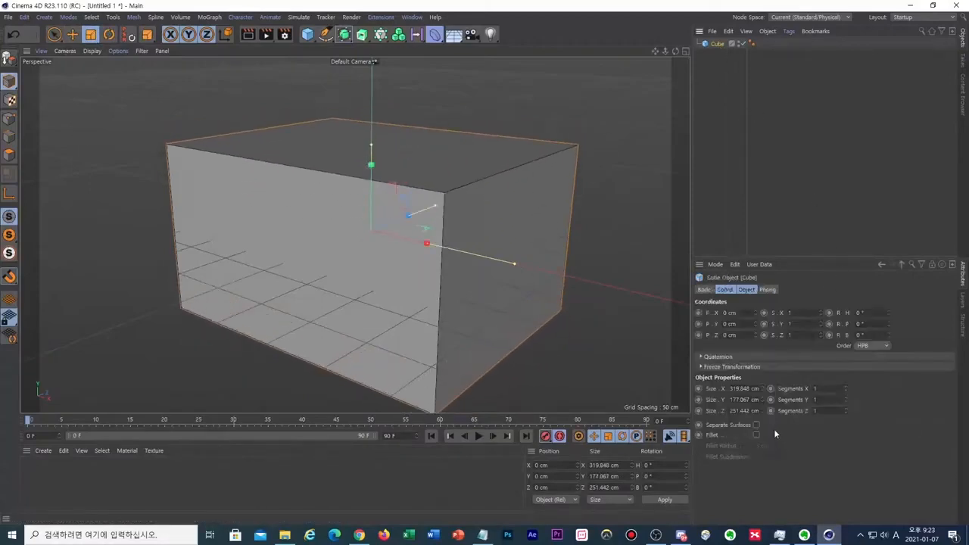
{"action": "left_click_drag", "start_coordinate": [764, 389], "coordinate": [787, 389]}
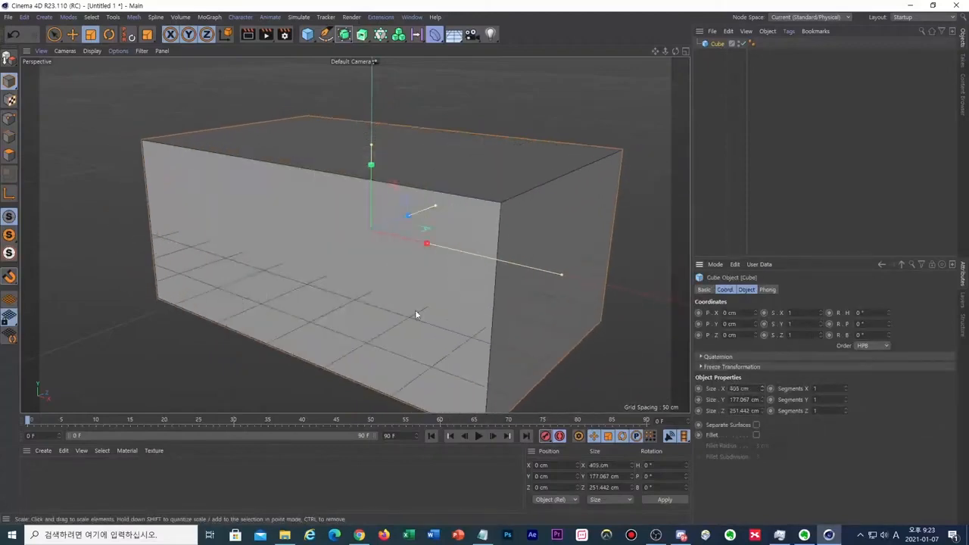
{"action": "left_click_drag", "start_coordinate": [382, 155], "coordinate": [382, 94]}
{"action": "left_click_drag", "start_coordinate": [740, 400], "coordinate": [757, 411]}
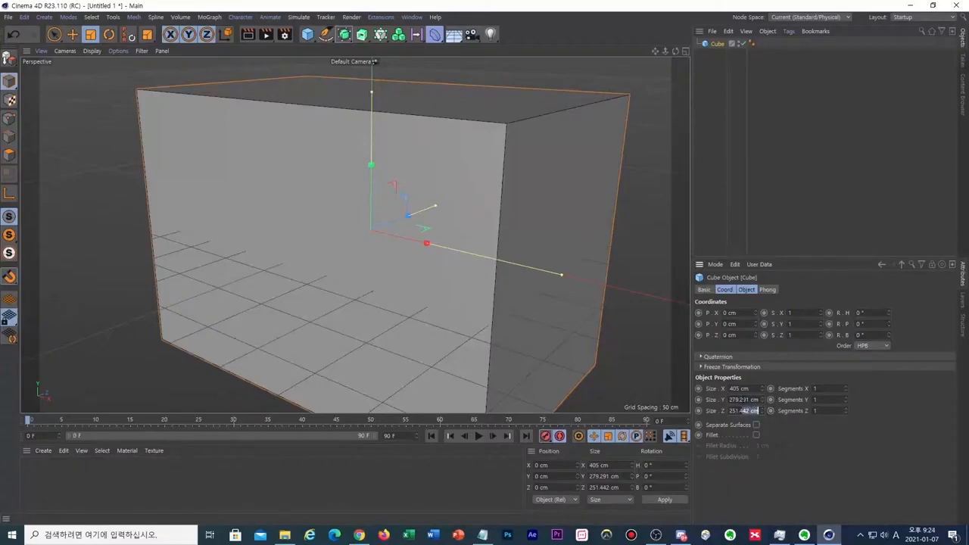
{"action": "scroll", "coordinate": [369, 239], "scroll_direction": "down", "scroll_amount": 3}
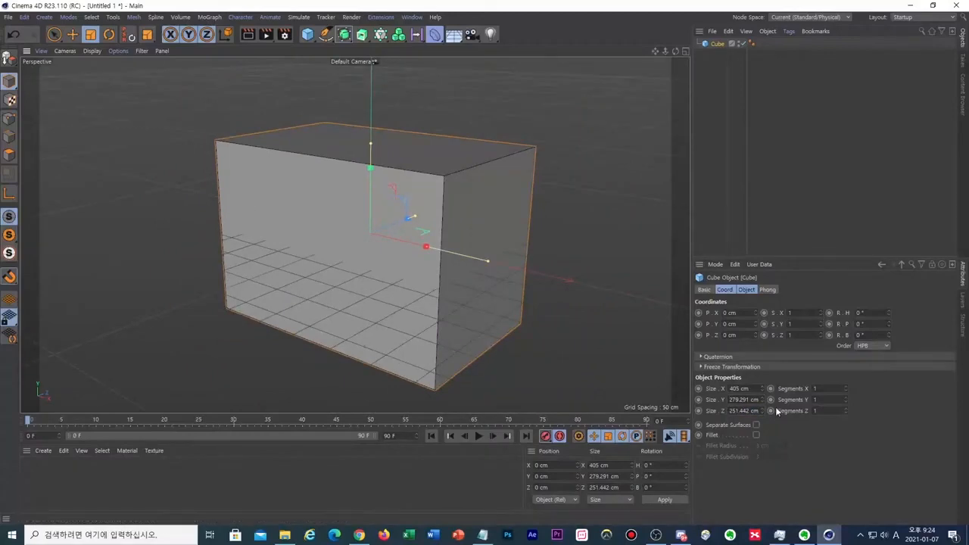
Set the cube's Y size to 280 cm and its Z size to 250 cm.
{"action": "double_click", "coordinate": [750, 400]}
{"action": "type", "text": "280"}
{"action": "key", "text": "Return"}
{"action": "double_click", "coordinate": [745, 410]}
{"action": "type", "text": "250"}
{"action": "key", "text": "Return"}
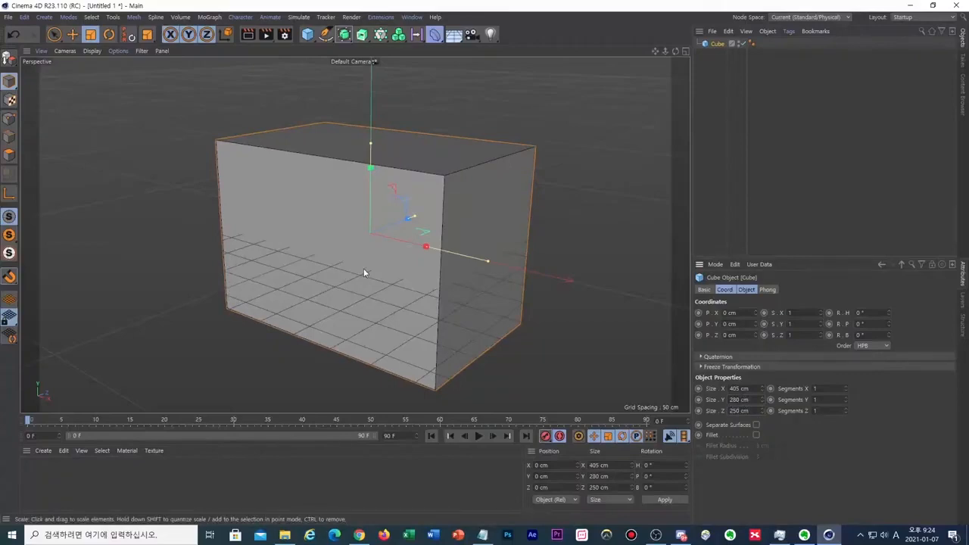
Switch to Object mode and reduce the cube's X size to about 300 cm with its size handle.
{"action": "left_click", "coordinate": [11, 85]}
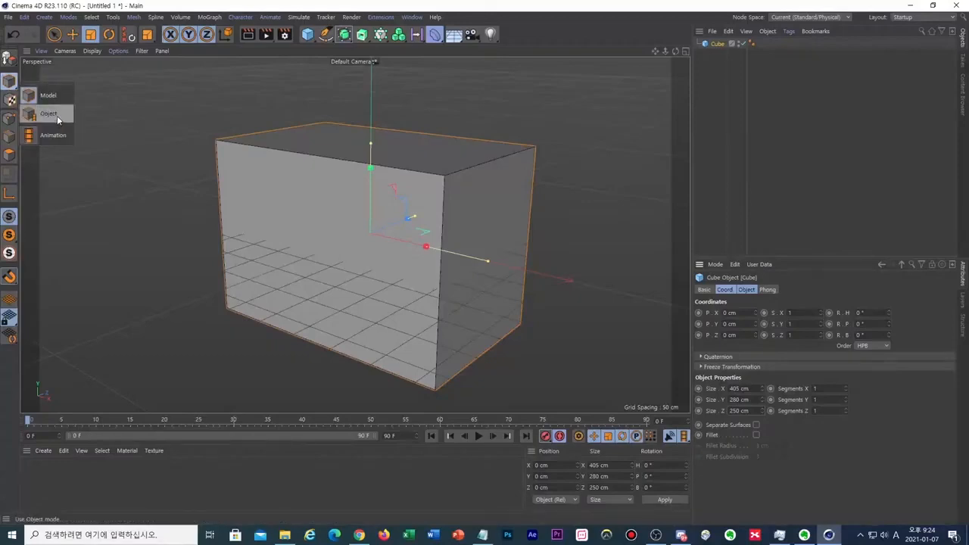
{"action": "left_click", "coordinate": [59, 120]}
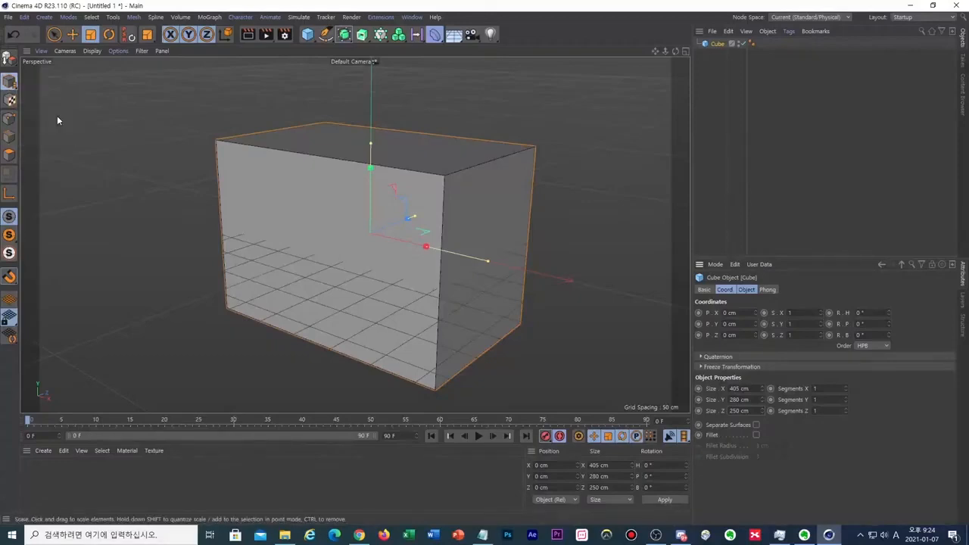
{"action": "left_click", "coordinate": [11, 82]}
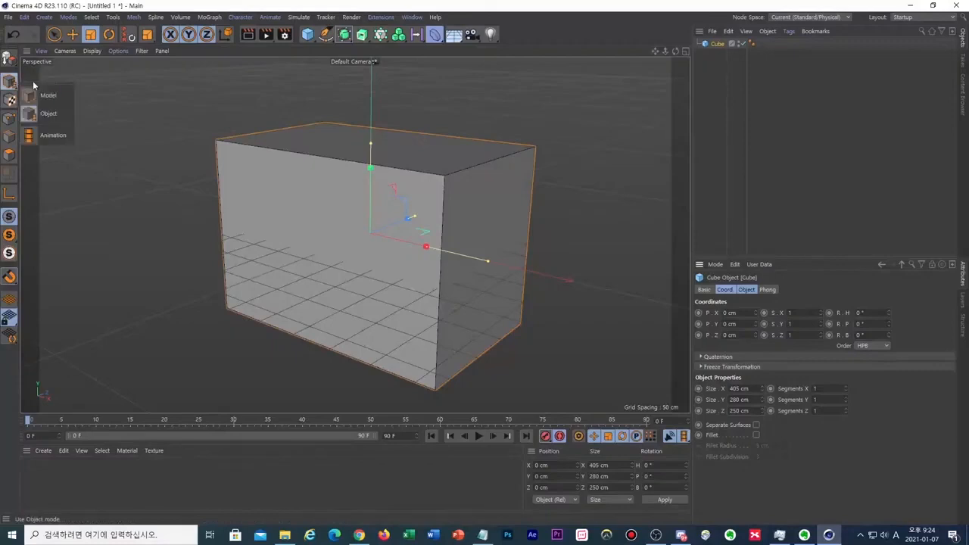
{"action": "left_click", "coordinate": [62, 114]}
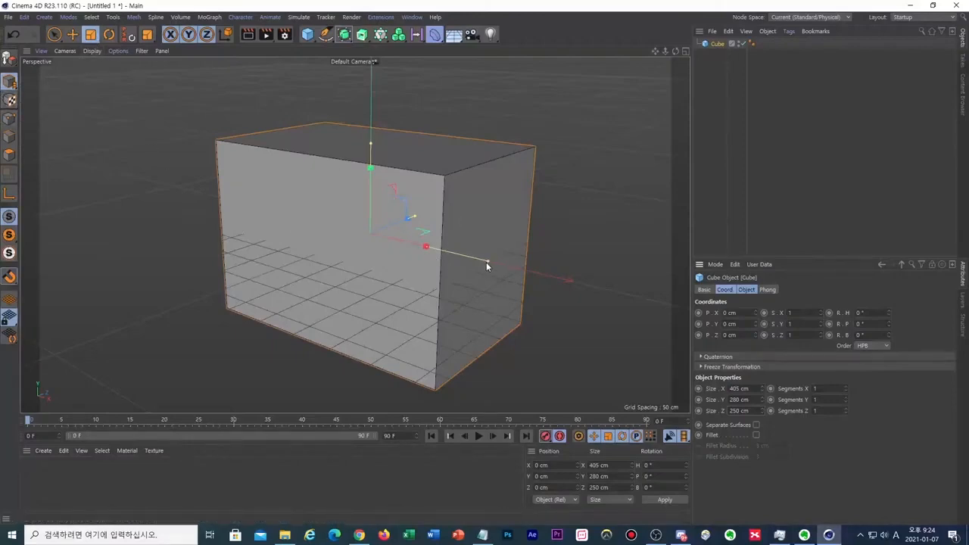
{"action": "left_click_drag", "start_coordinate": [486, 262], "coordinate": [453, 256]}
Scale the cube uniformly in Object mode to a scale of about 1.23, checking its coordinate and object properties.
{"action": "left_click", "coordinate": [98, 37]}
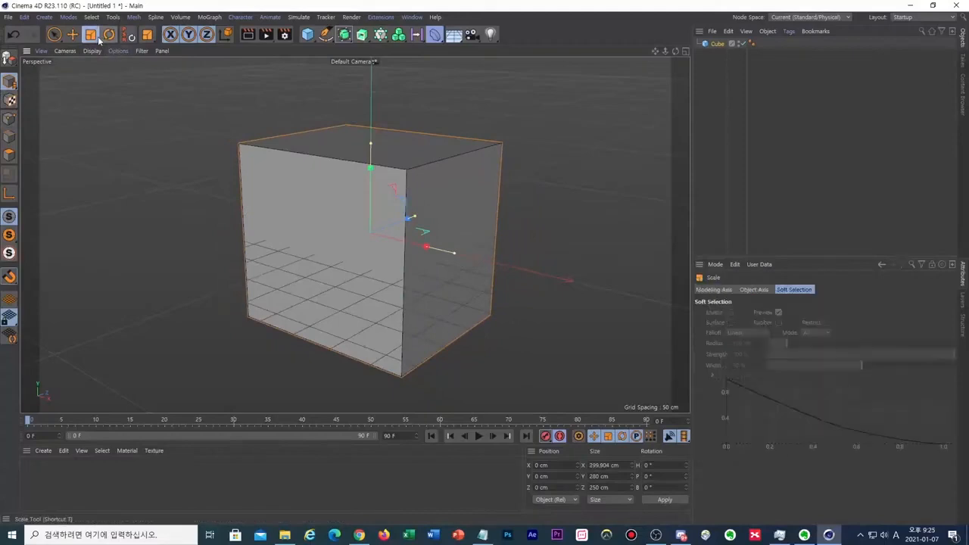
{"action": "left_click_drag", "start_coordinate": [124, 193], "coordinate": [303, 192]}
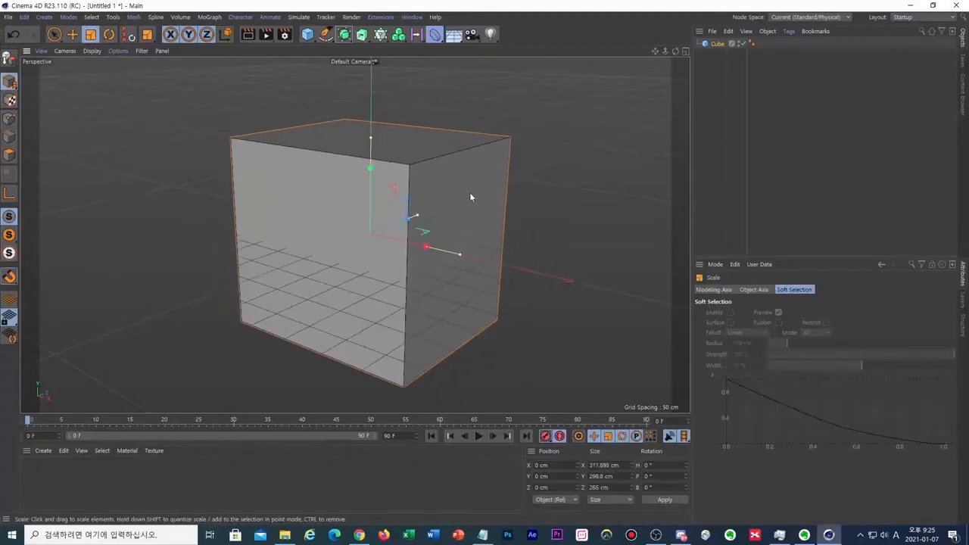
{"action": "left_click", "coordinate": [716, 44]}
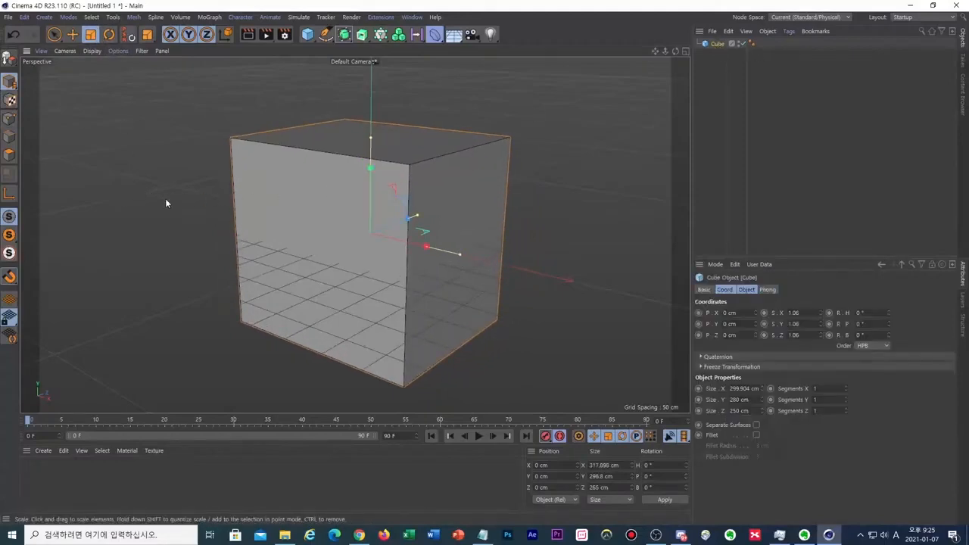
{"action": "left_click_drag", "start_coordinate": [165, 198], "coordinate": [252, 208]}
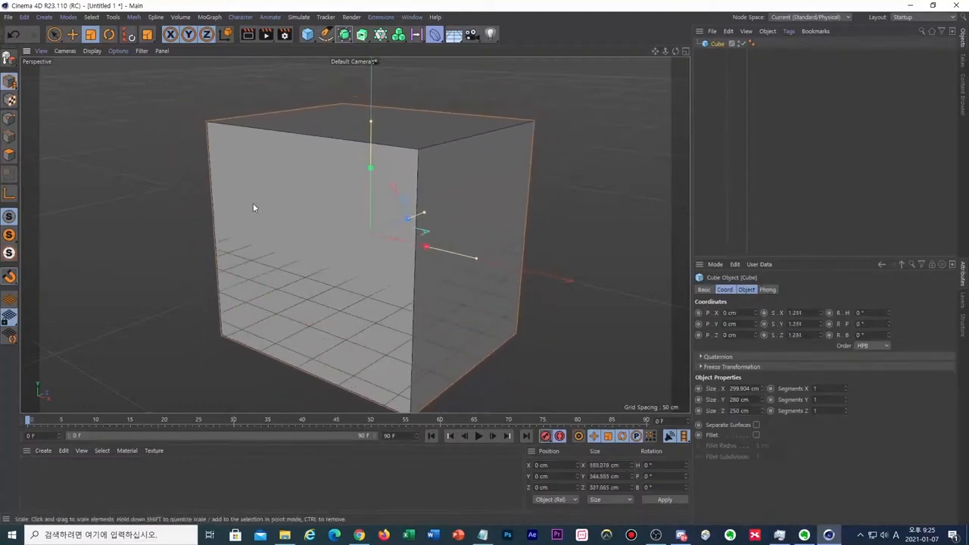
Enlarge the cube uniformly in Model mode to about 369 × 344 × 307 cm, and scale it in Object mode to about 0.893.
{"action": "left_click_drag", "start_coordinate": [9, 81], "coordinate": [55, 97]}
{"action": "left_click_drag", "start_coordinate": [144, 188], "coordinate": [227, 151]}
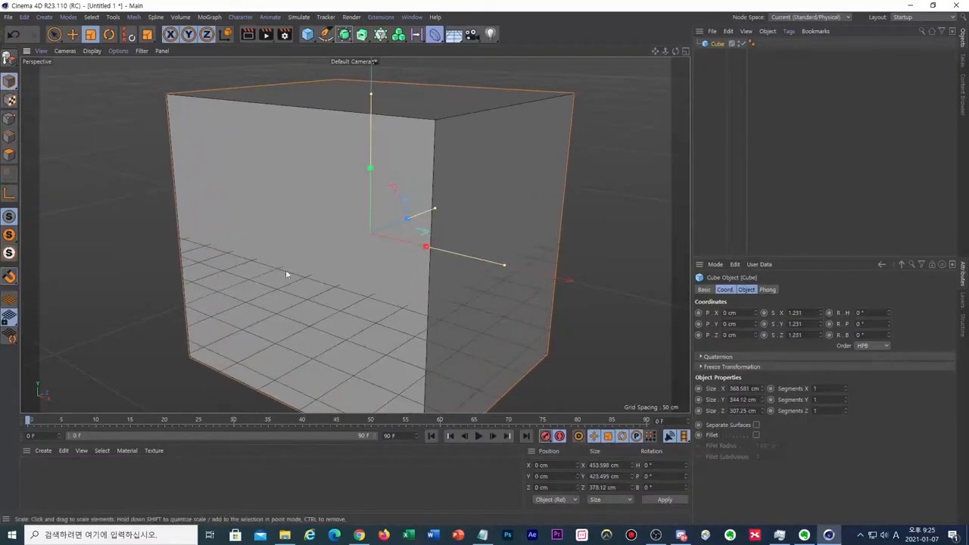
{"action": "left_click_drag", "start_coordinate": [11, 81], "coordinate": [56, 115]}
{"action": "left_click_drag", "start_coordinate": [109, 256], "coordinate": [204, 277]}
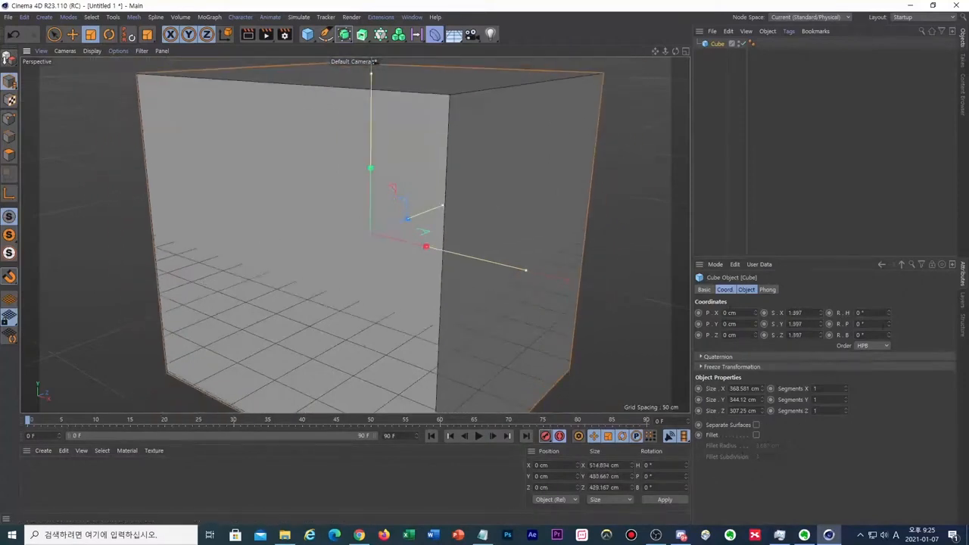
{"action": "left_click_drag", "start_coordinate": [94, 223], "coordinate": [156, 378]}
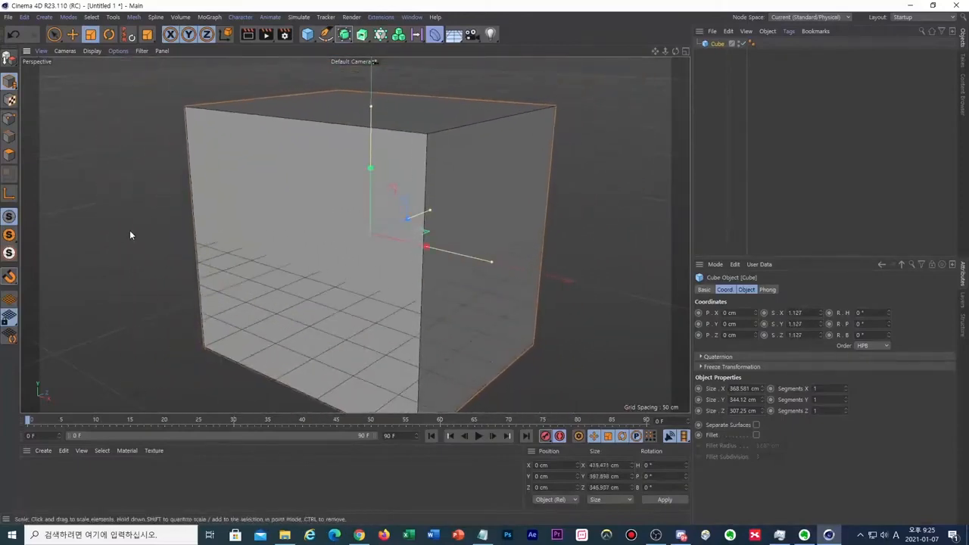
{"action": "left_click_drag", "start_coordinate": [652, 169], "coordinate": [558, 202]}
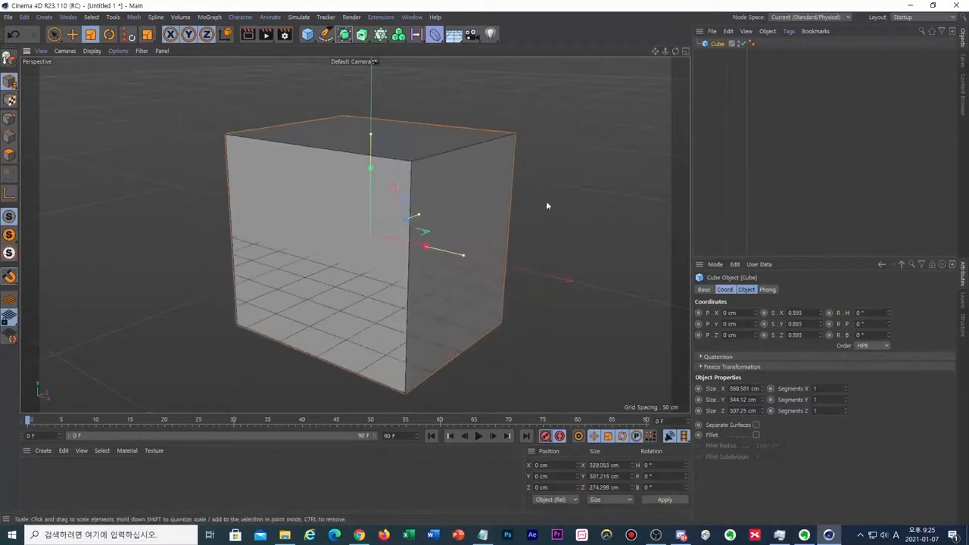
Open the Help page for the Object mode tool and widen the Help window for reading.
{"action": "right_click", "coordinate": [11, 83]}
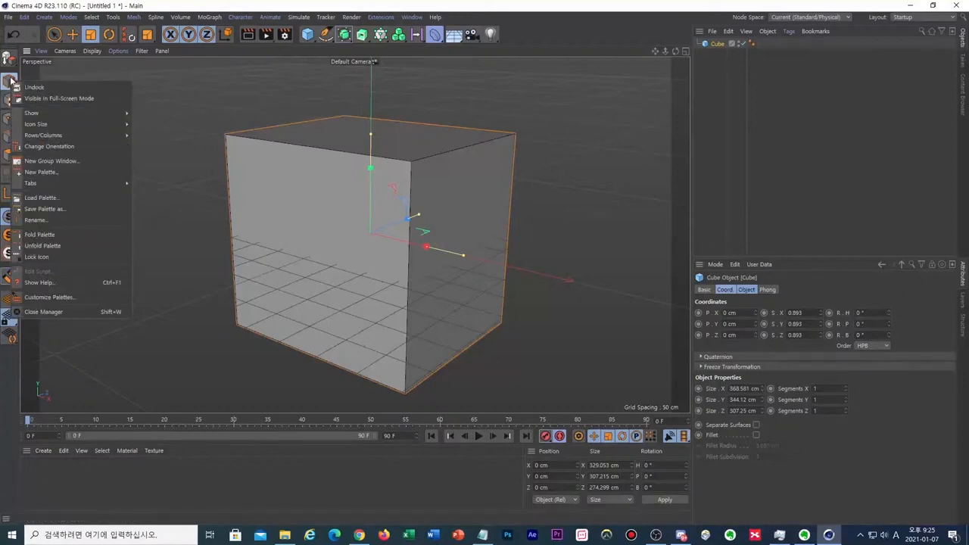
{"action": "left_click", "coordinate": [68, 73]}
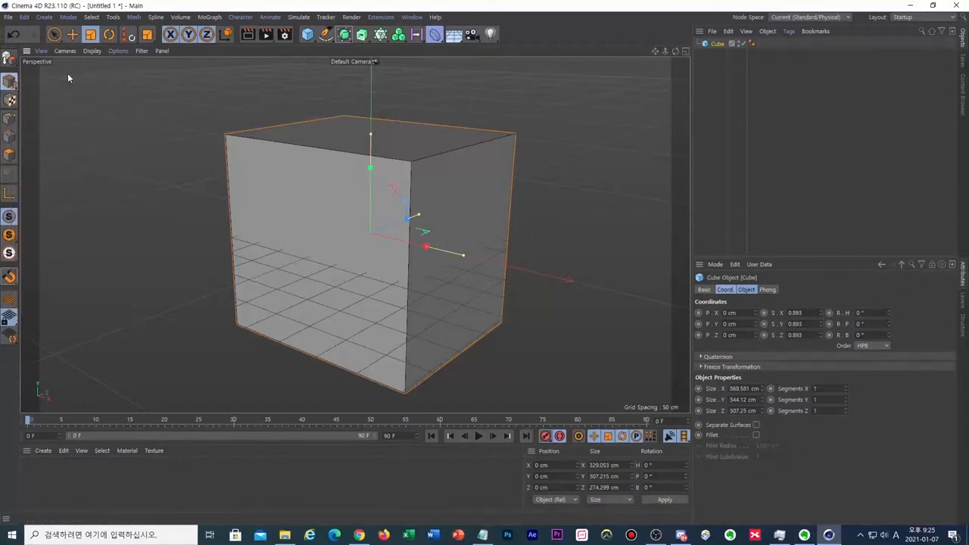
{"action": "right_click", "coordinate": [13, 81]}
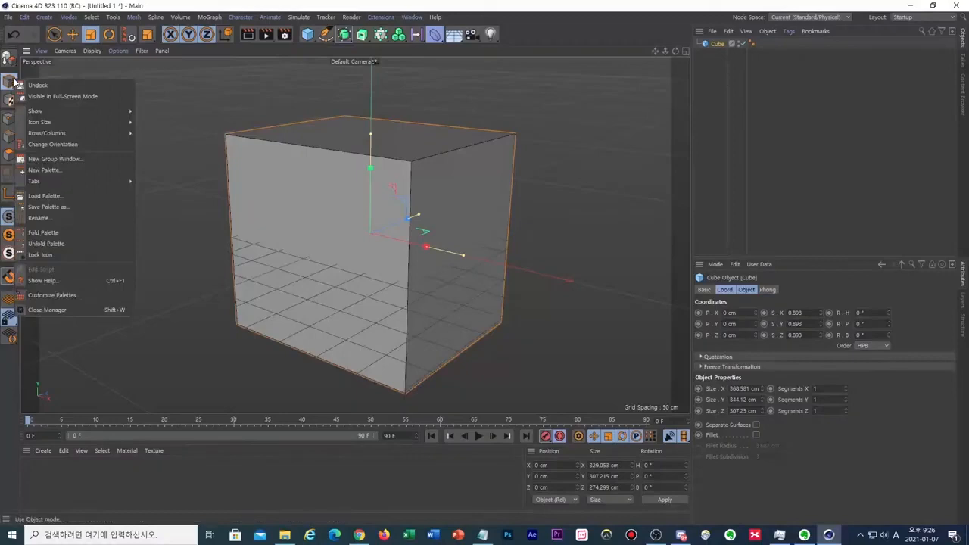
{"action": "left_click", "coordinate": [69, 279]}
{"action": "left_click_drag", "start_coordinate": [195, 187], "coordinate": [231, 82]}
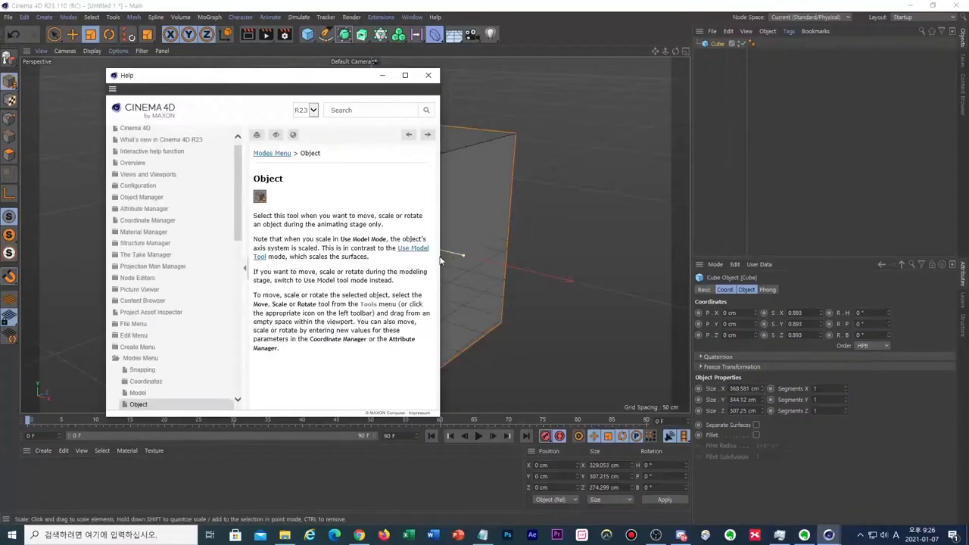
{"action": "left_click_drag", "start_coordinate": [441, 256], "coordinate": [686, 250]}
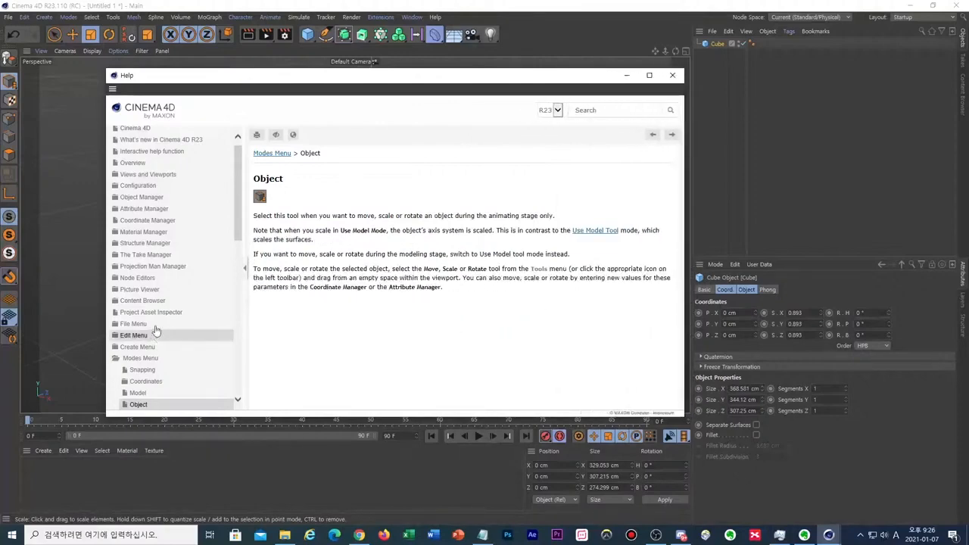
Open the Model page in Help and read the comparison of Object and Model tools as far as the sphere-and-cube example.
{"action": "scroll", "coordinate": [158, 326], "scroll_direction": "down", "scroll_amount": 1}
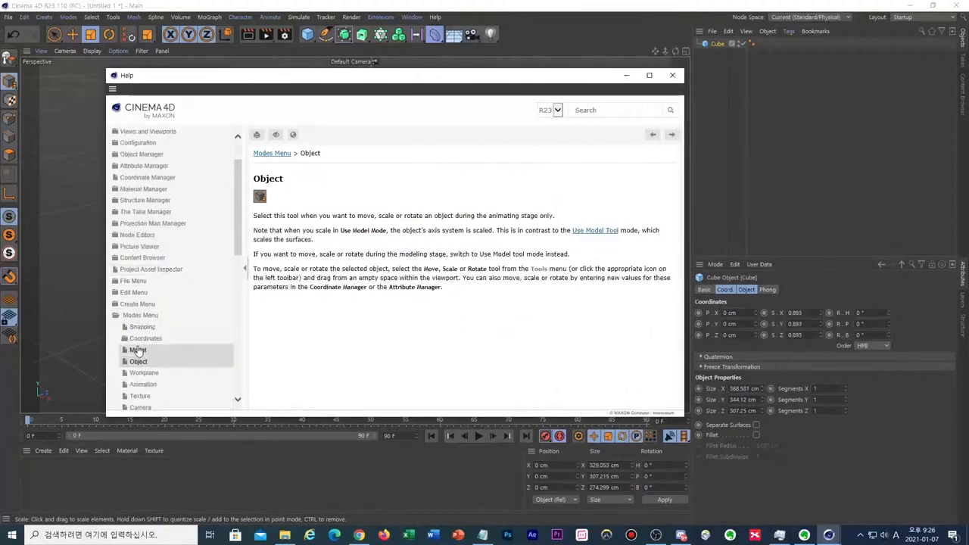
{"action": "left_click", "coordinate": [137, 350]}
{"action": "scroll", "coordinate": [429, 271], "scroll_direction": "down", "scroll_amount": 2}
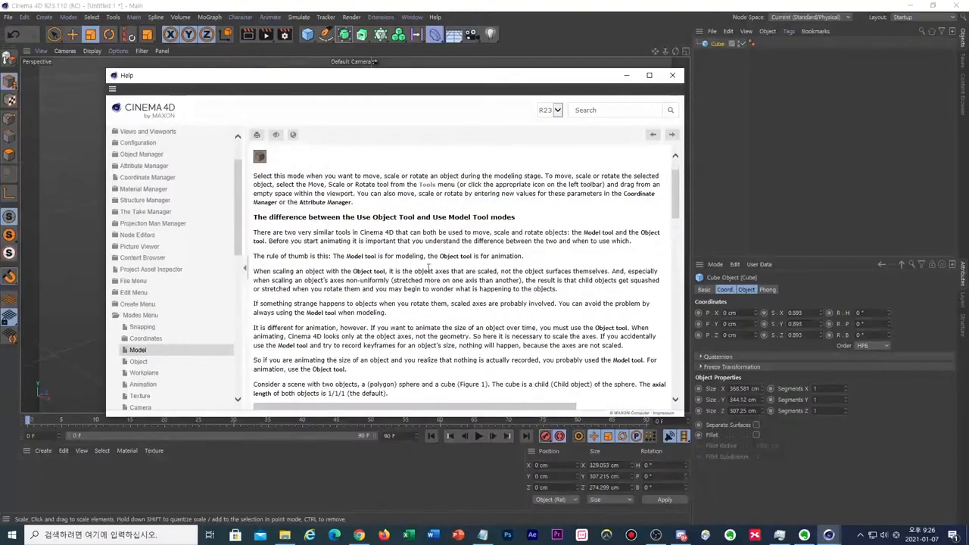
{"action": "scroll", "coordinate": [427, 257], "scroll_direction": "down", "scroll_amount": 4}
{"action": "scroll", "coordinate": [426, 253], "scroll_direction": "up", "scroll_amount": 1}
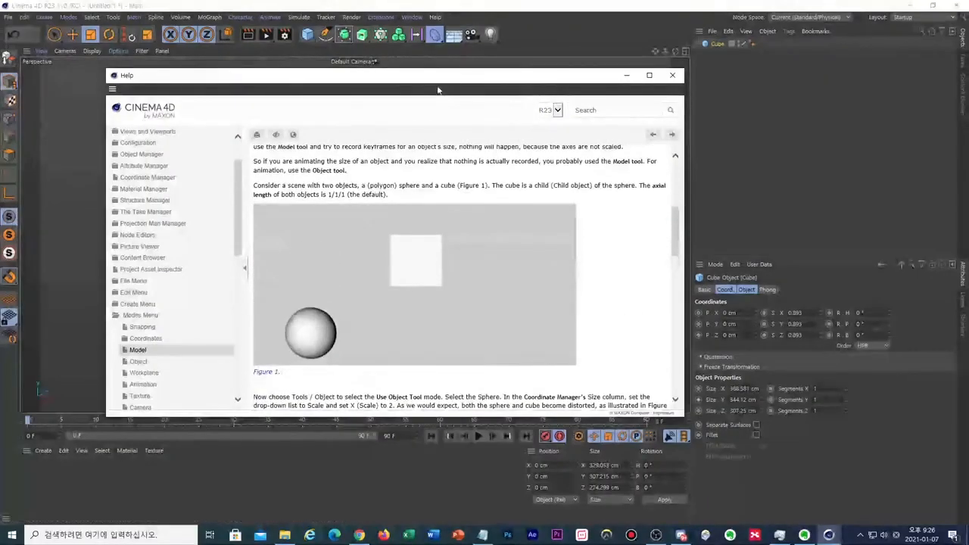
{"action": "left_click_drag", "start_coordinate": [438, 90], "coordinate": [383, 62]}
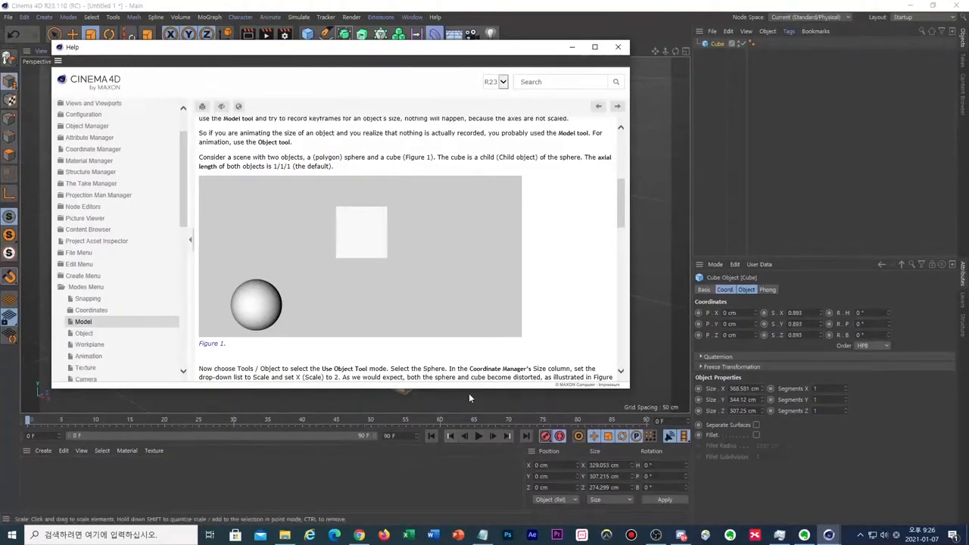
{"action": "left_click_drag", "start_coordinate": [464, 392], "coordinate": [464, 491]}
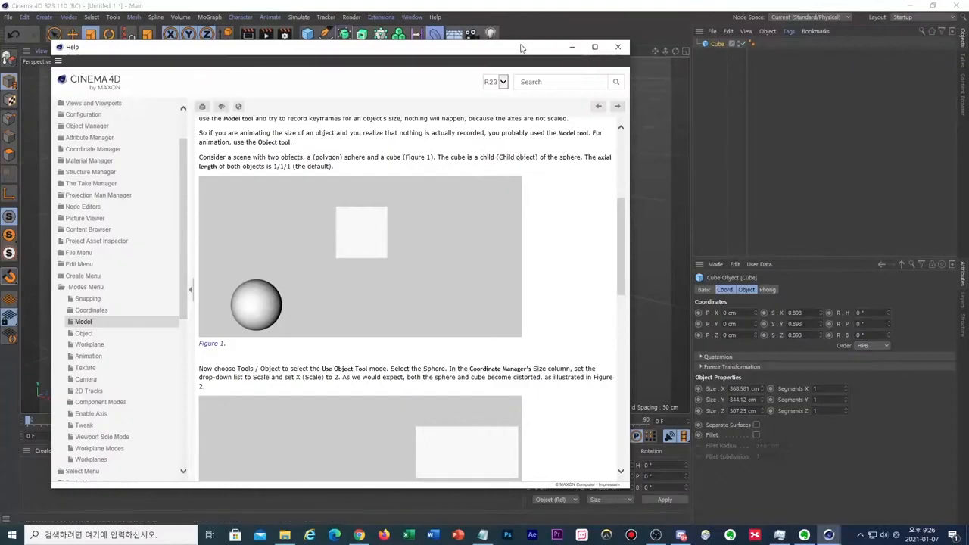
Add a sphere primitive to the scene, make the cube its child, and select the sphere.
{"action": "left_click_drag", "start_coordinate": [522, 47], "coordinate": [465, 278]}
{"action": "left_click_drag", "start_coordinate": [313, 38], "coordinate": [509, 65]}
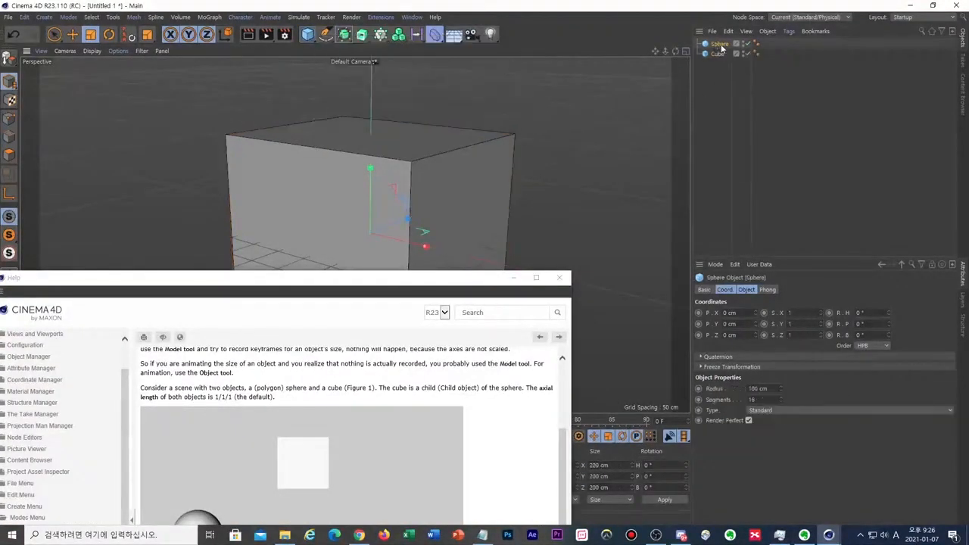
{"action": "left_click", "coordinate": [719, 54]}
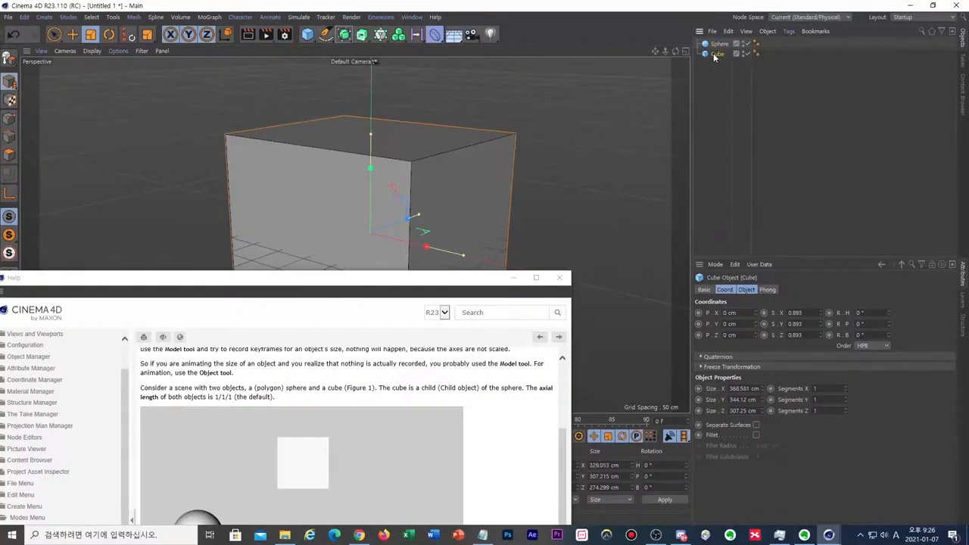
{"action": "left_click_drag", "start_coordinate": [714, 57], "coordinate": [720, 52]}
{"action": "left_click_drag", "start_coordinate": [720, 46], "coordinate": [720, 44]}
{"action": "left_click_drag", "start_coordinate": [722, 47], "coordinate": [722, 47]}
{"action": "left_click", "coordinate": [720, 44]}
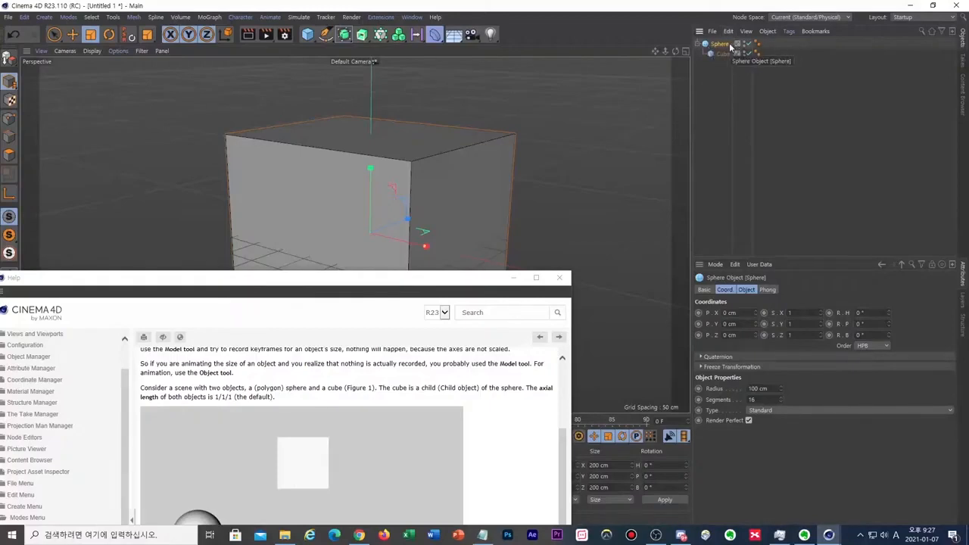
Read the Help passage on the default axial length of both objects and the instructions following Figure 1.
{"action": "left_click_drag", "start_coordinate": [461, 285], "coordinate": [512, 150]}
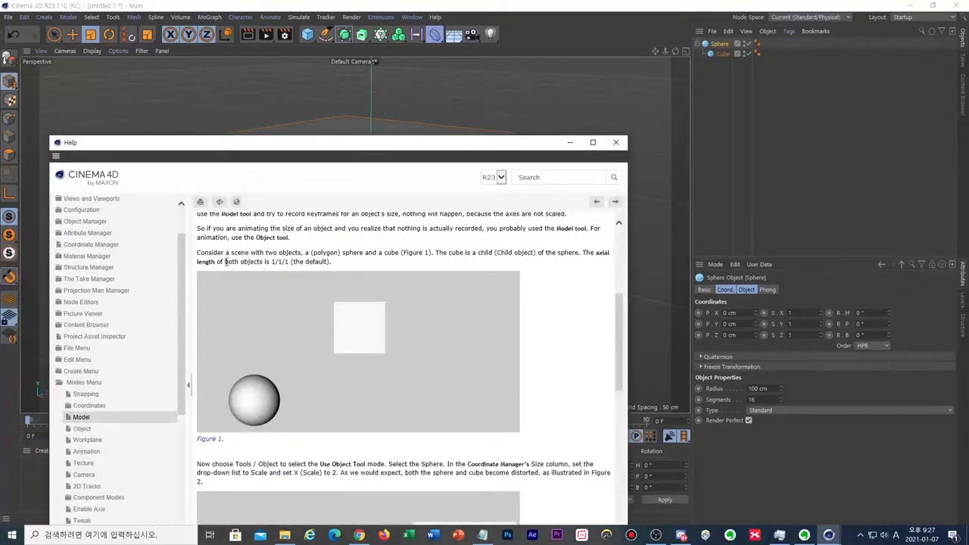
{"action": "left_click_drag", "start_coordinate": [215, 261], "coordinate": [327, 263]}
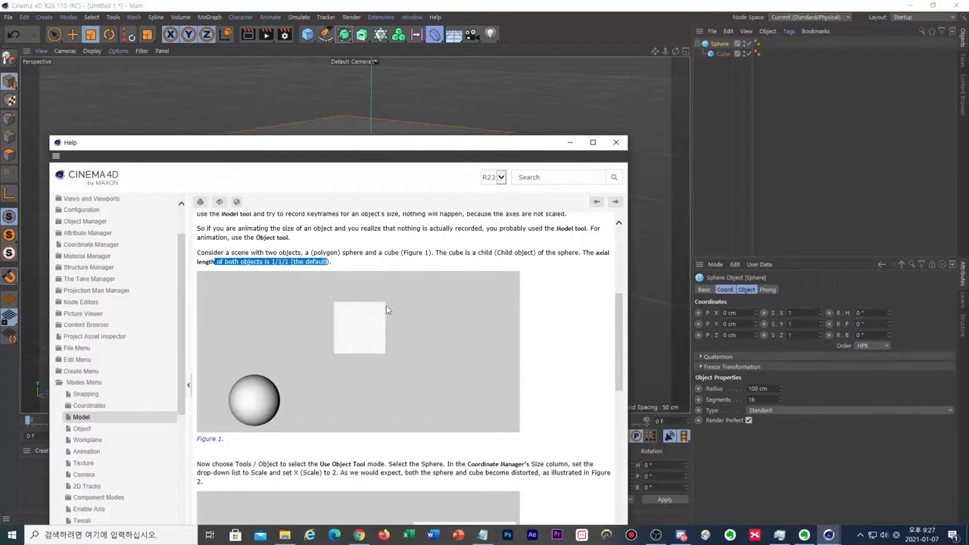
{"action": "scroll", "coordinate": [373, 283], "scroll_direction": "down", "scroll_amount": 1}
{"action": "scroll", "coordinate": [374, 283], "scroll_direction": "down", "scroll_amount": 1}
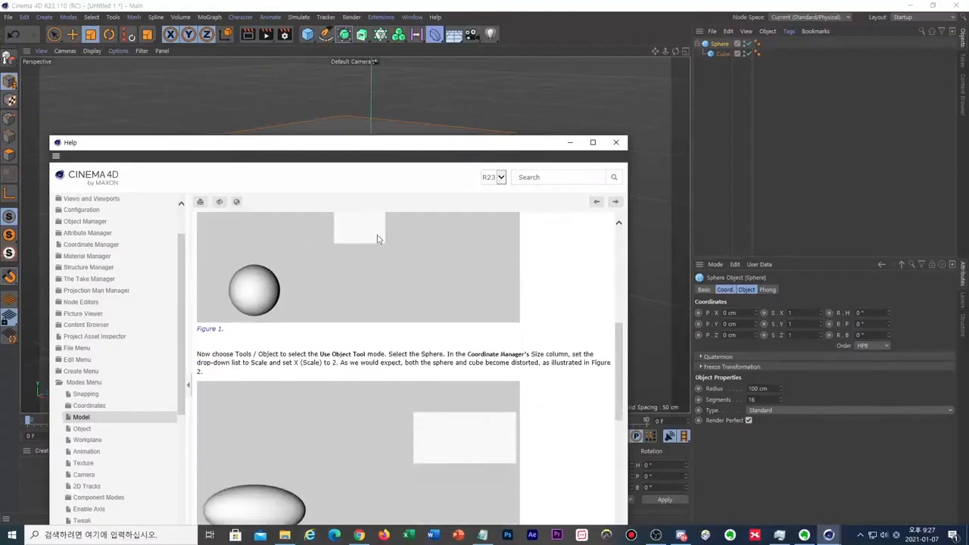
Move the child cube in the negative X direction until it stands clear of the sphere.
{"action": "left_click_drag", "start_coordinate": [415, 143], "coordinate": [286, 396]}
{"action": "scroll", "coordinate": [428, 262], "scroll_direction": "down", "scroll_amount": 2}
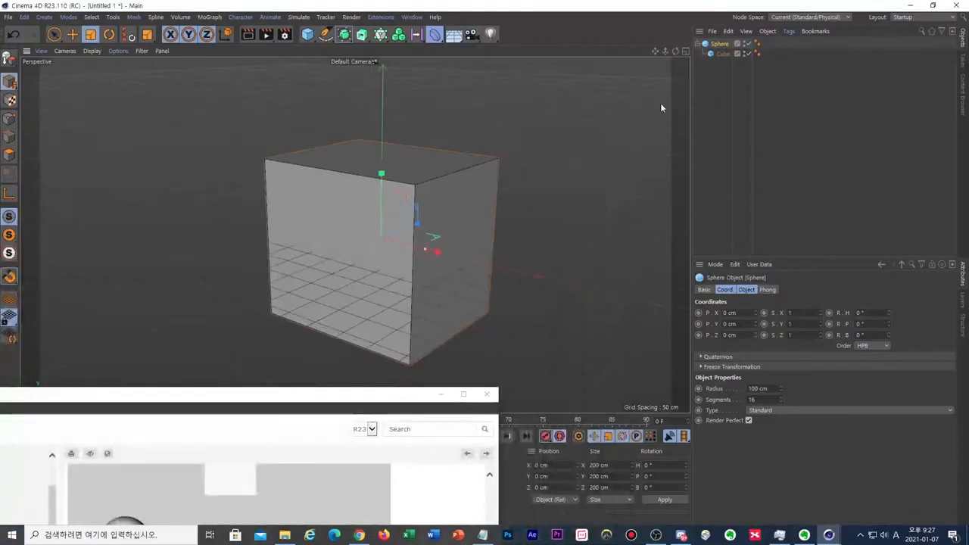
{"action": "left_click", "coordinate": [724, 54]}
{"action": "key", "text": "e"}
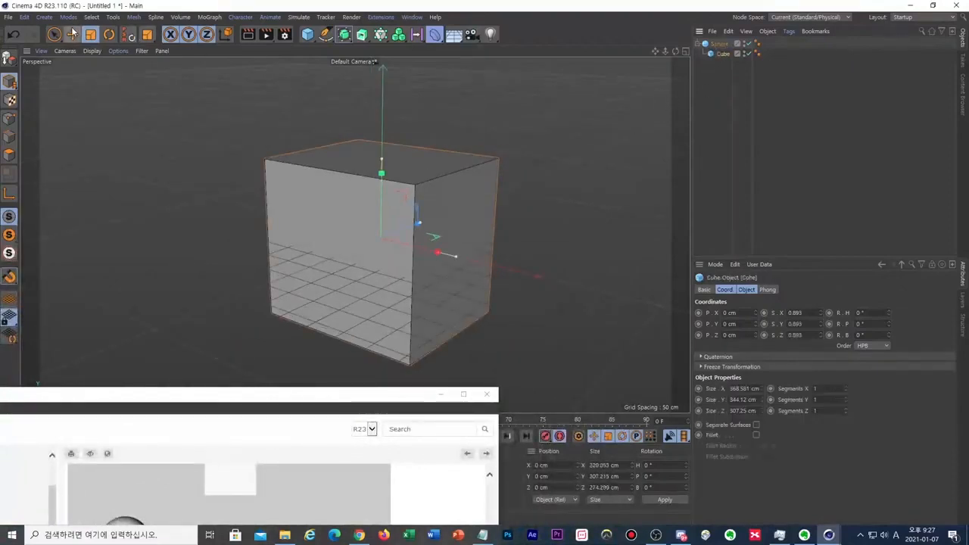
{"action": "left_click_drag", "start_coordinate": [437, 252], "coordinate": [254, 220]}
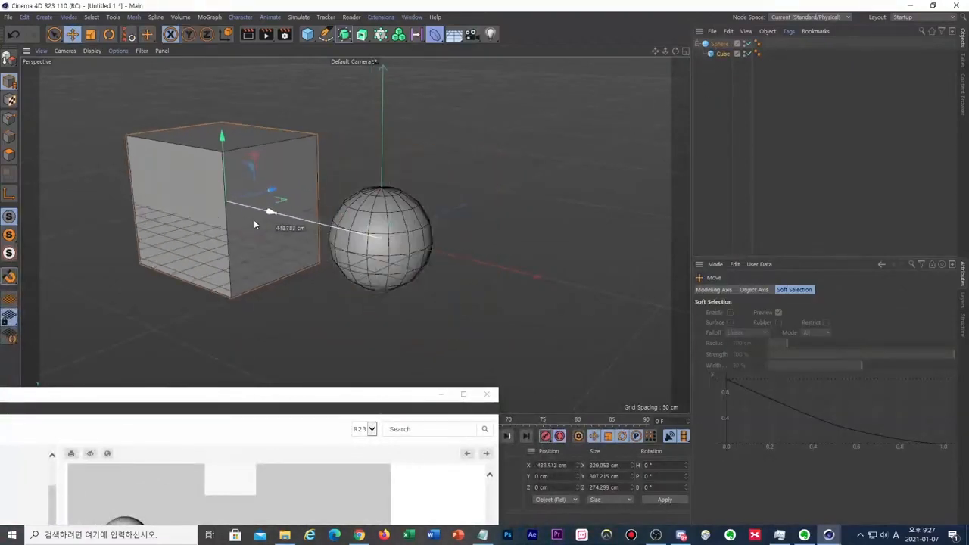
{"action": "middle_click_drag", "start_coordinate": [339, 316], "coordinate": [504, 291], "text": "alt"}
Read the Help instructions below Figure 1 and switch the Coordinate Manager's size display to Scale.
{"action": "left_click_drag", "start_coordinate": [359, 399], "coordinate": [455, 144]}
{"action": "scroll", "coordinate": [458, 251], "scroll_direction": "down", "scroll_amount": 3}
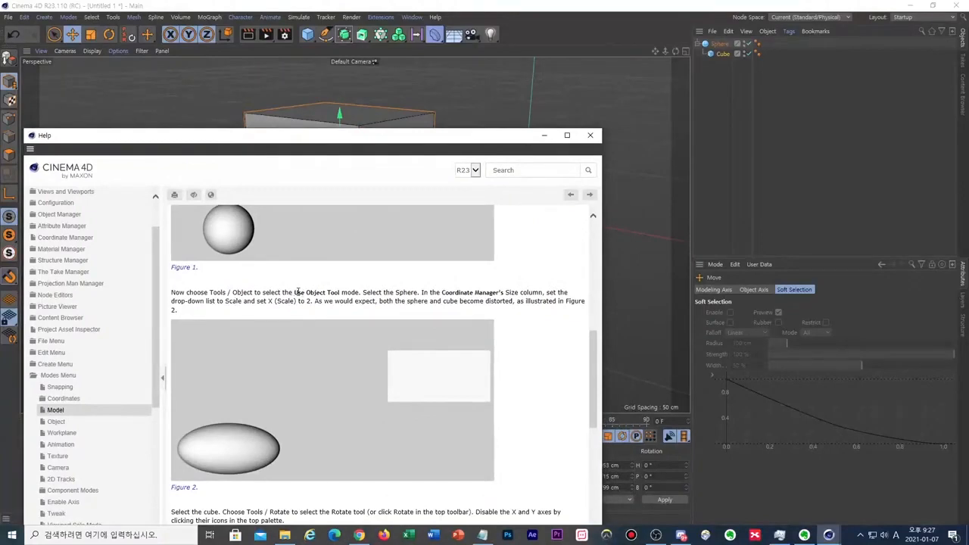
{"action": "left_click_drag", "start_coordinate": [294, 292], "coordinate": [359, 293]}
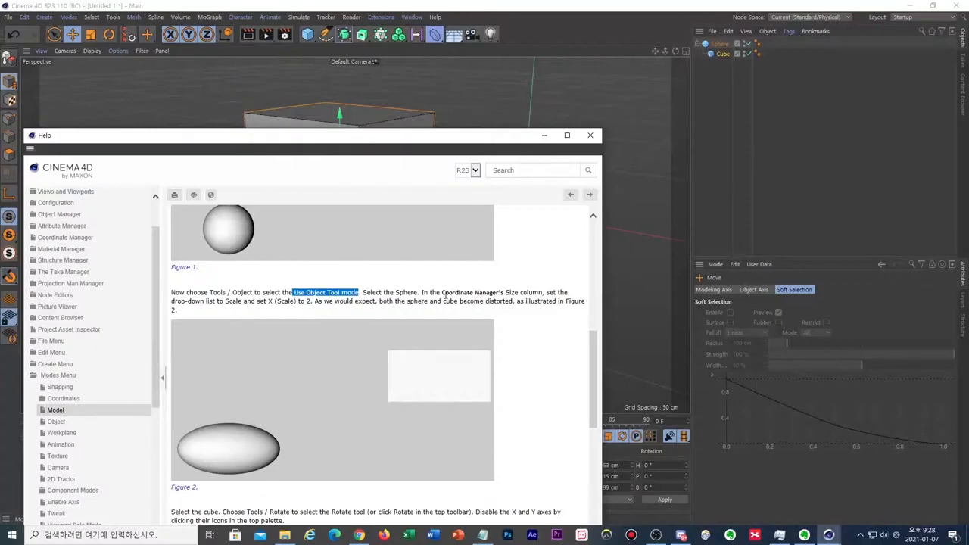
{"action": "left_click_drag", "start_coordinate": [443, 292], "coordinate": [542, 293]}
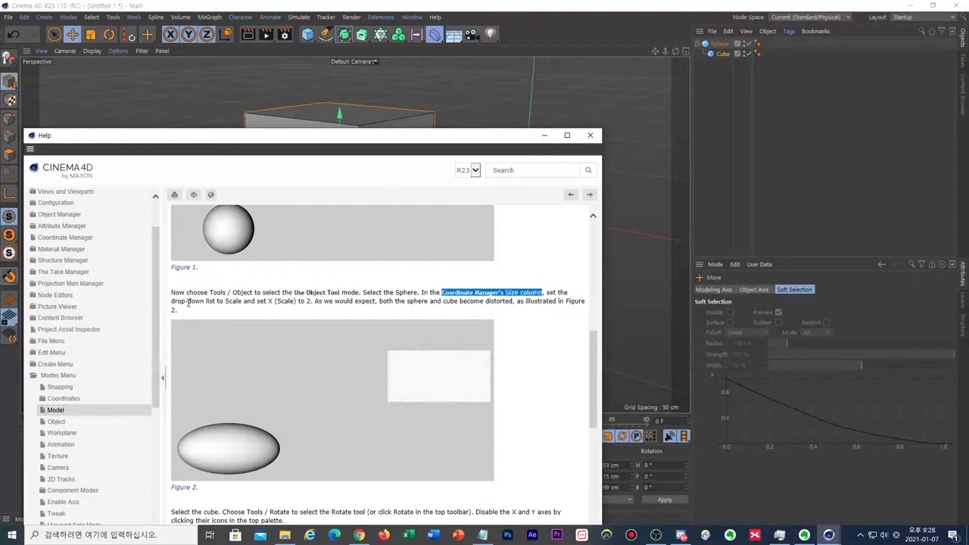
{"action": "left_click_drag", "start_coordinate": [187, 302], "coordinate": [243, 303]}
{"action": "left_click_drag", "start_coordinate": [493, 140], "coordinate": [350, 132]}
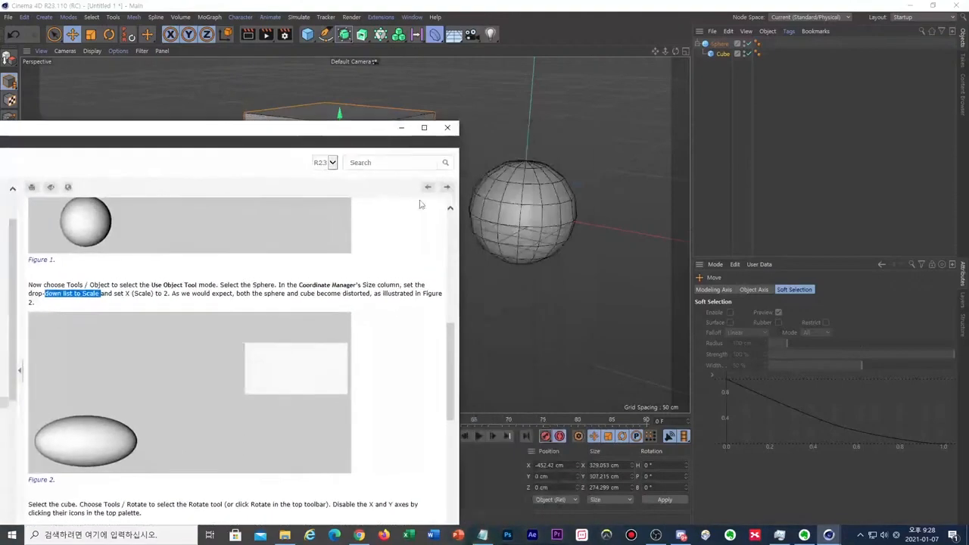
{"action": "left_click", "coordinate": [627, 500]}
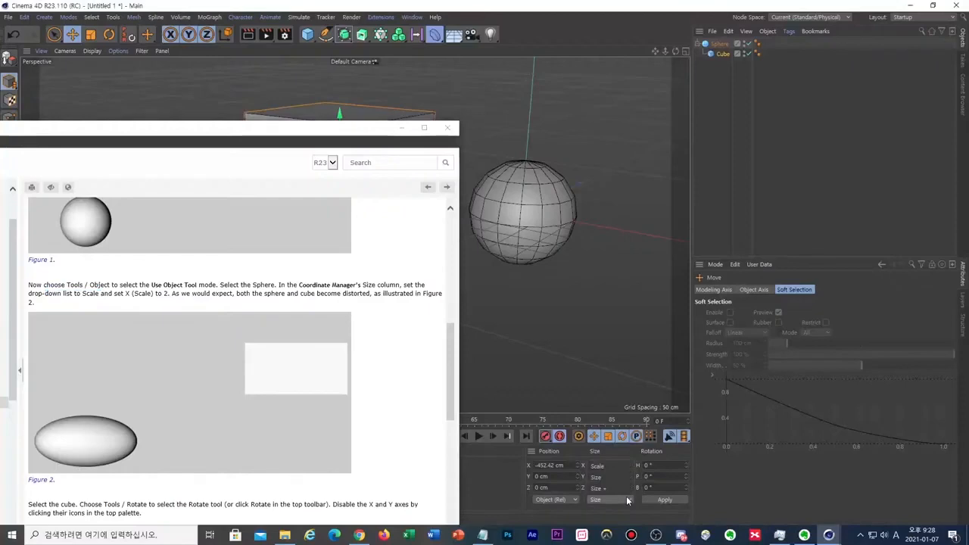
{"action": "left_click", "coordinate": [626, 467]}
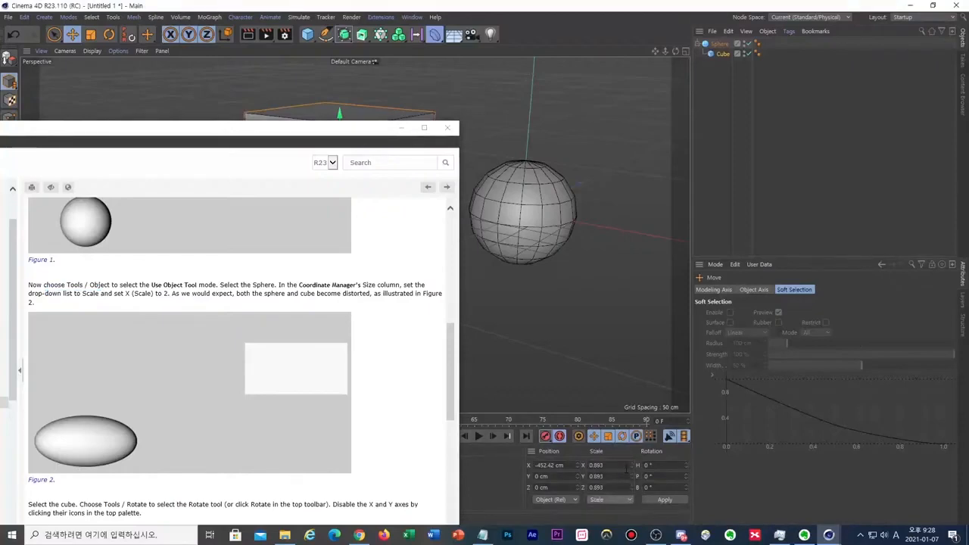
Try scaling the child cube to 2 on X, Y and Z, and undo the scaling.
{"action": "left_click", "coordinate": [626, 467]}
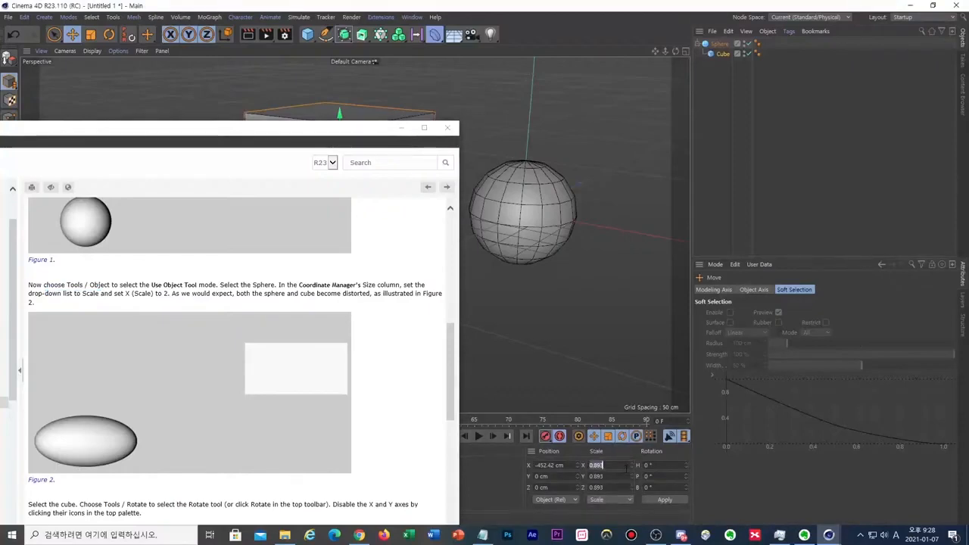
{"action": "type", "text": "2"}
{"action": "key", "text": "Tab"}
{"action": "type", "text": "2"}
{"action": "key", "text": "Tab"}
{"action": "type", "text": "2"}
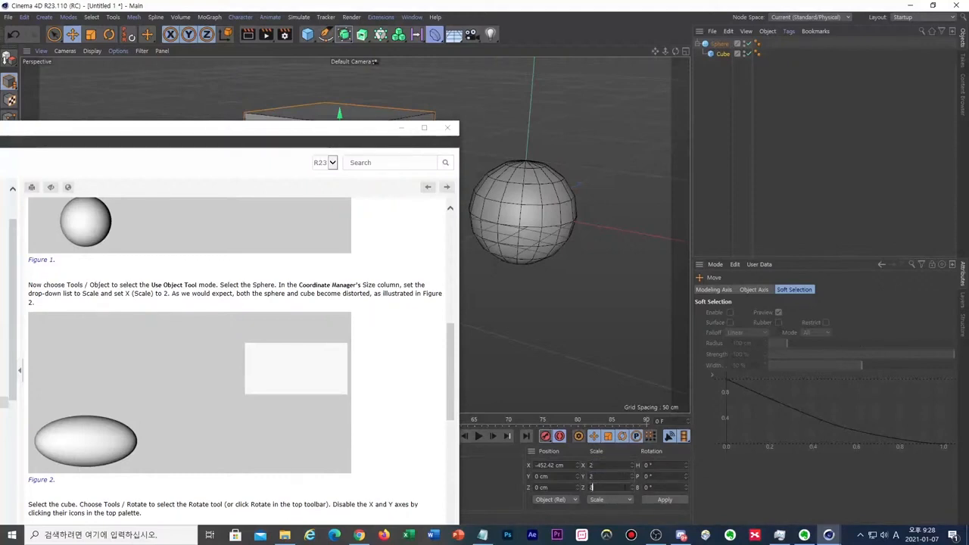
{"action": "left_click", "coordinate": [660, 499]}
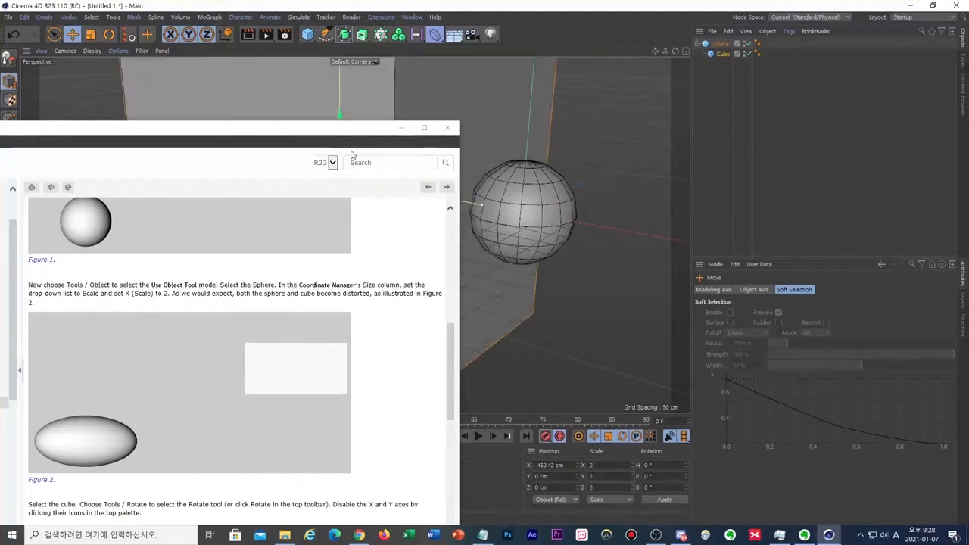
{"action": "left_click_drag", "start_coordinate": [356, 127], "coordinate": [392, 126]}
{"action": "scroll", "coordinate": [520, 189], "scroll_direction": "down", "scroll_amount": 3}
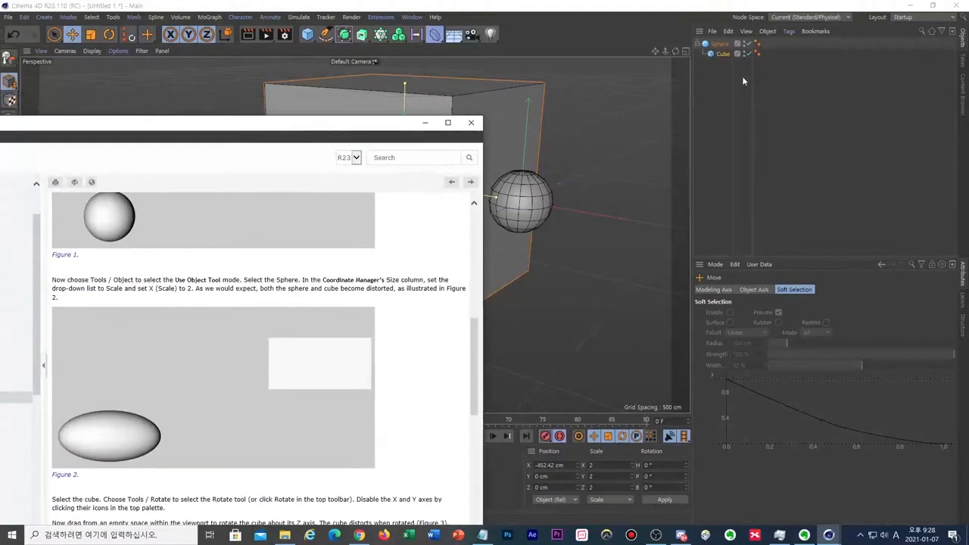
{"action": "key", "text": "ctrl+z"}
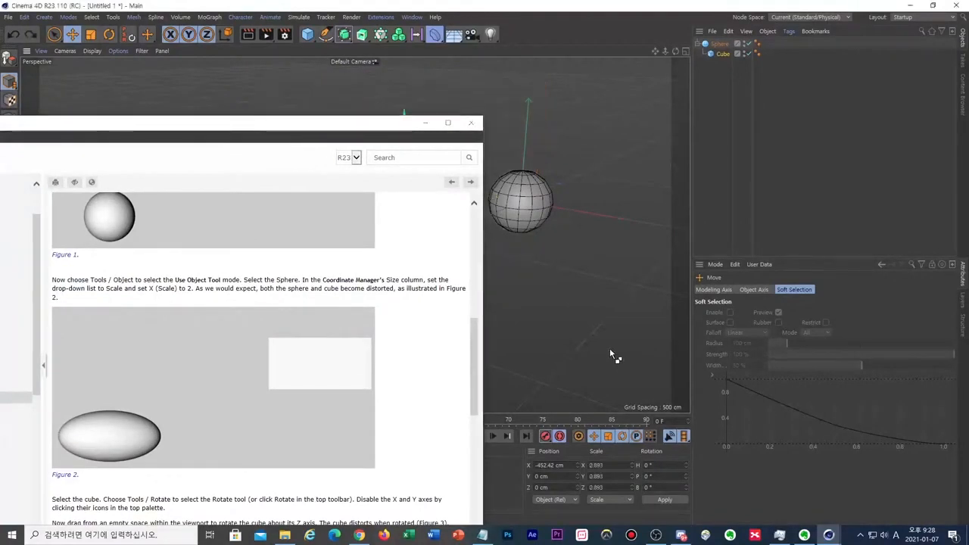
Select the parent sphere and set its scale to 2 on X, Y and Z.
{"action": "left_click", "coordinate": [719, 44]}
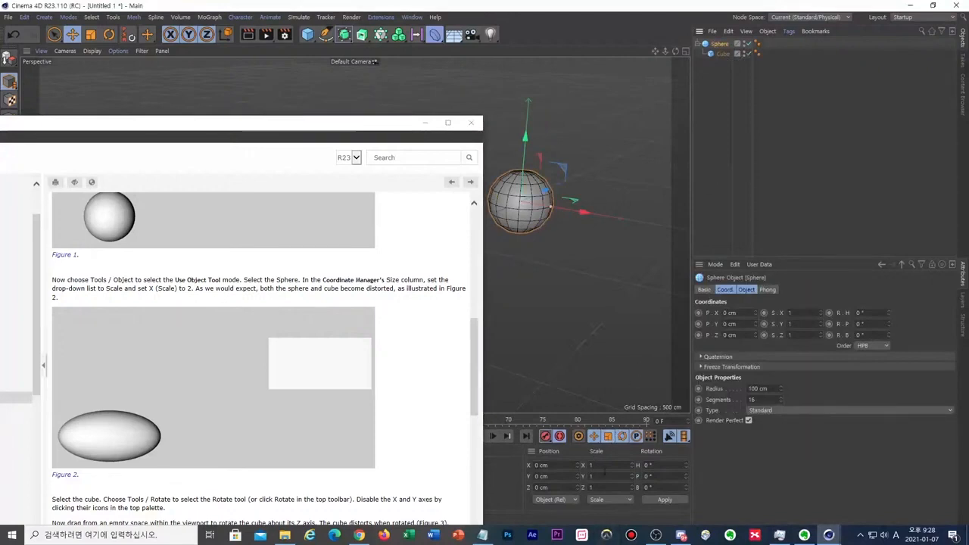
{"action": "left_click", "coordinate": [604, 466]}
{"action": "type", "text": "2"}
{"action": "key", "text": "Return"}
{"action": "left_click", "coordinate": [673, 497]}
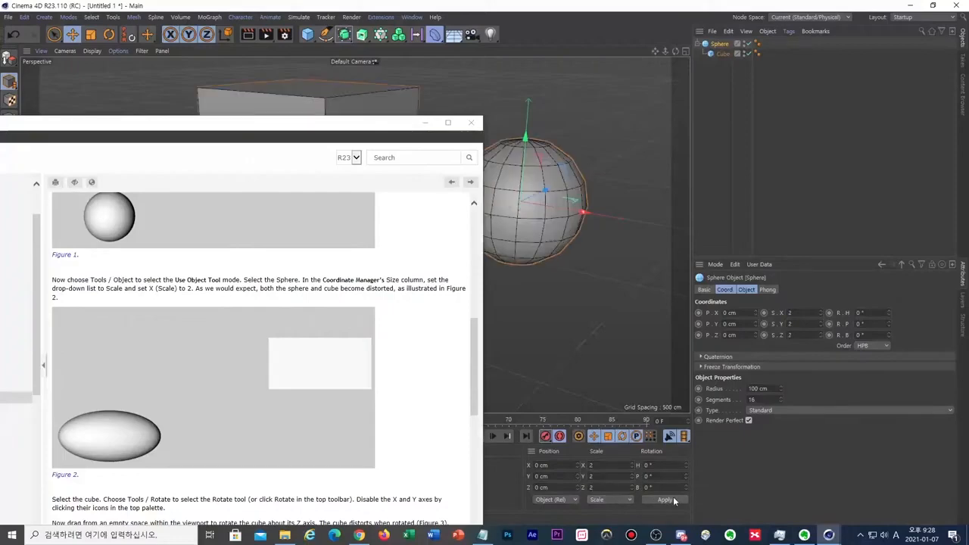
Set the sphere's Y and Z scale to 1 so it stretches only along X, as in Figure 2.
{"action": "left_click_drag", "start_coordinate": [377, 128], "coordinate": [400, 97]}
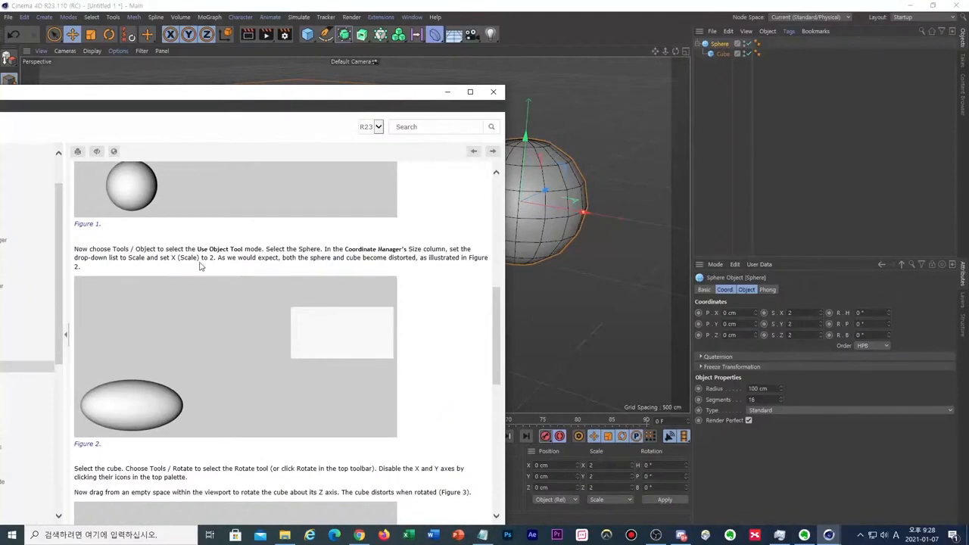
{"action": "left_click", "coordinate": [591, 477]}
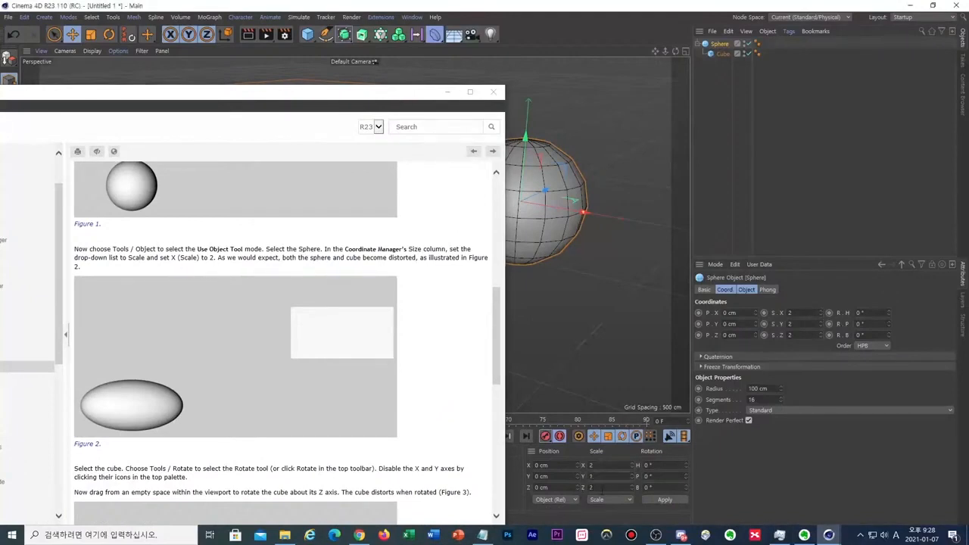
{"action": "left_click", "coordinate": [665, 500]}
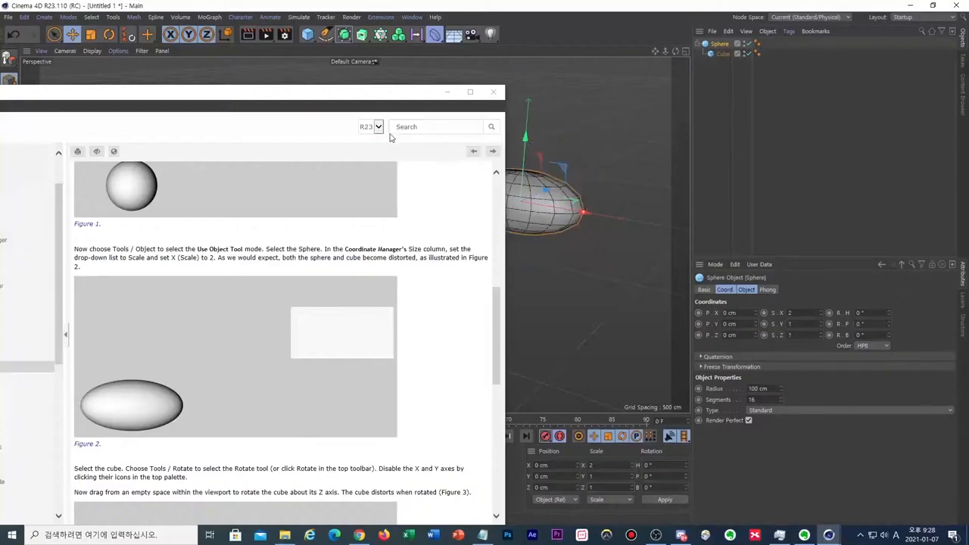
{"action": "left_click_drag", "start_coordinate": [397, 95], "coordinate": [345, 262]}
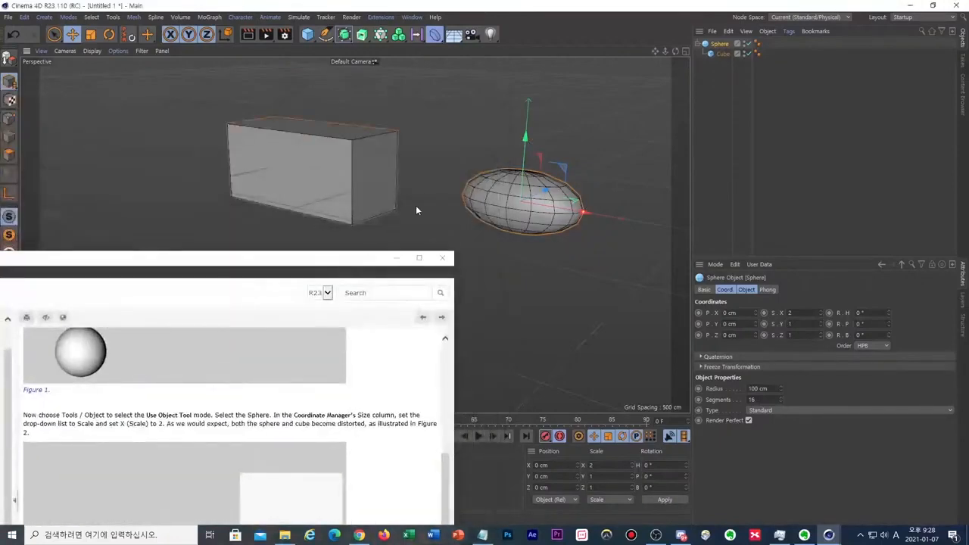
{"action": "left_click_drag", "start_coordinate": [415, 205], "coordinate": [445, 206], "text": "alt"}
Read the Help instructions on rotating the cube, lock the X and Y axes, and activate the Rotate tool.
{"action": "left_click_drag", "start_coordinate": [363, 258], "coordinate": [444, 31]}
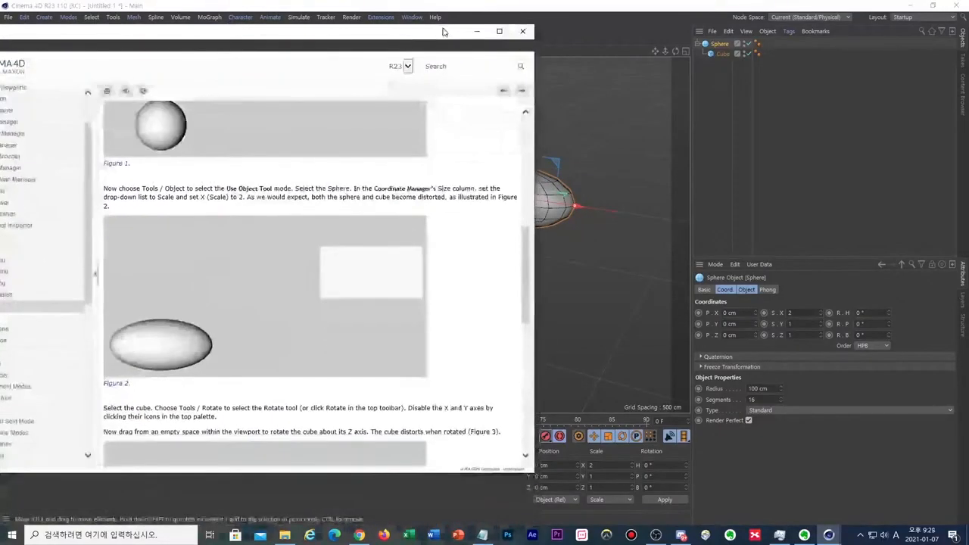
{"action": "scroll", "coordinate": [273, 307], "scroll_direction": "down", "scroll_amount": 2}
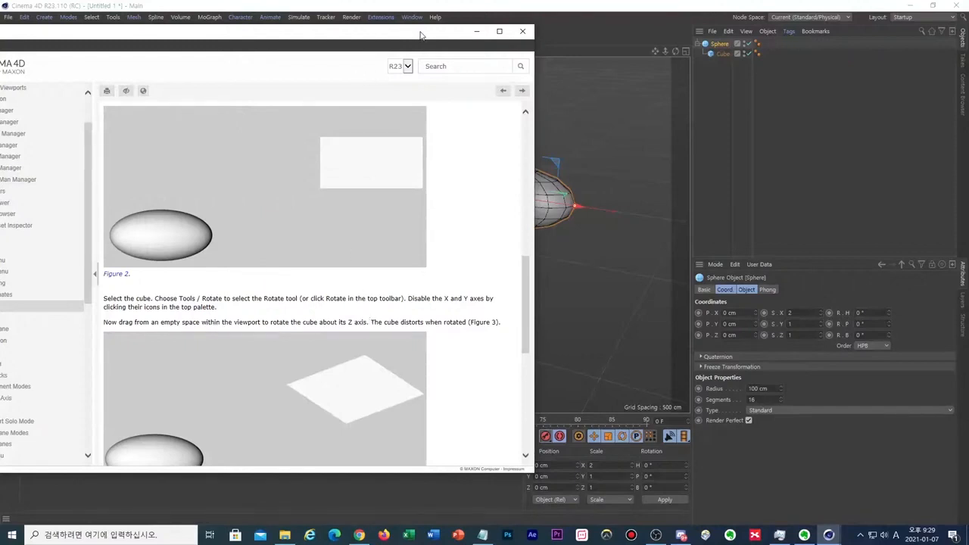
{"action": "left_click_drag", "start_coordinate": [420, 35], "coordinate": [223, 263]}
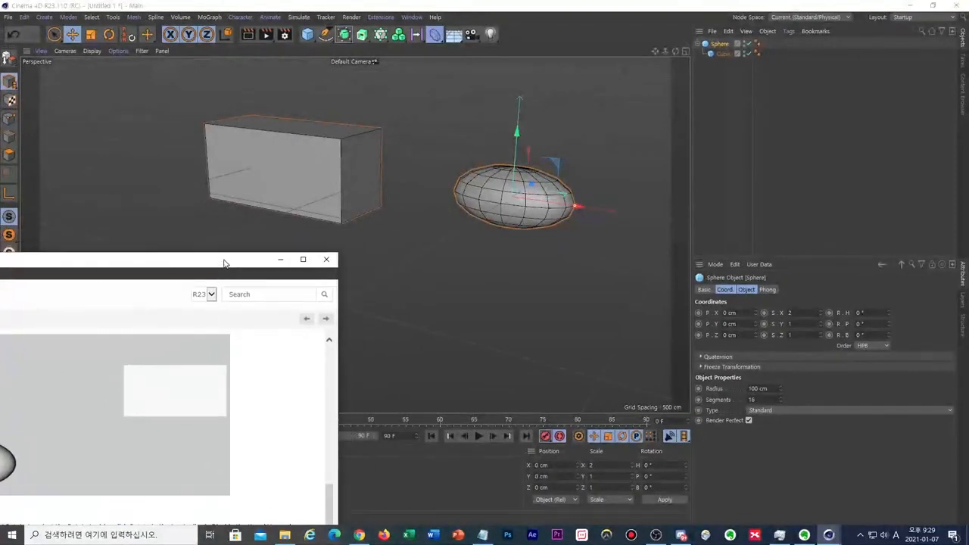
{"action": "left_click", "coordinate": [171, 38]}
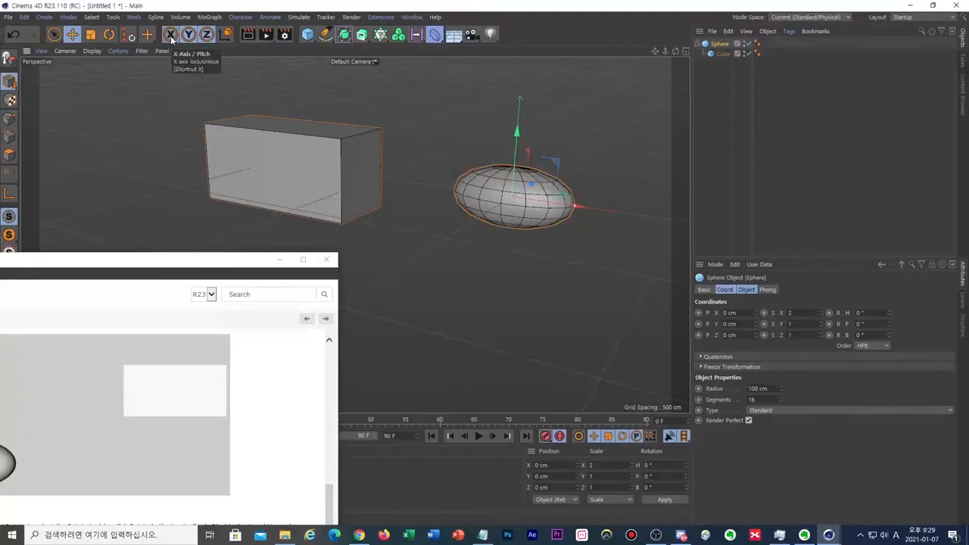
{"action": "left_click", "coordinate": [171, 40]}
{"action": "left_click", "coordinate": [171, 39]}
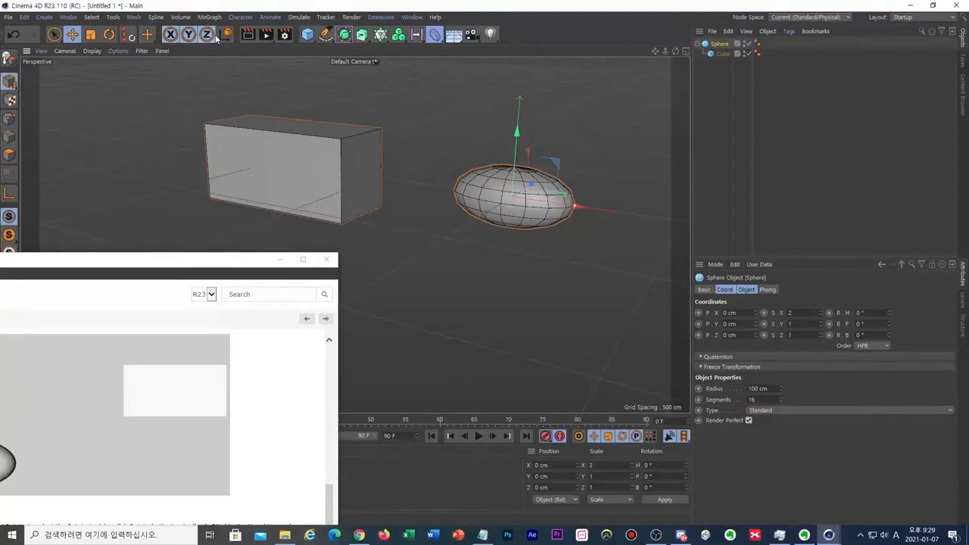
{"action": "left_click", "coordinate": [170, 37]}
{"action": "left_click", "coordinate": [194, 37]}
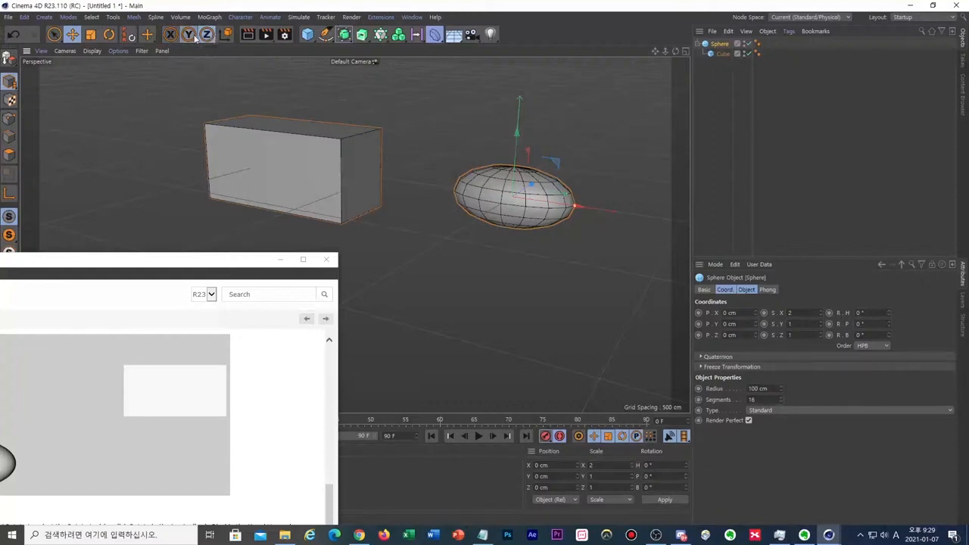
{"action": "left_click", "coordinate": [106, 35]}
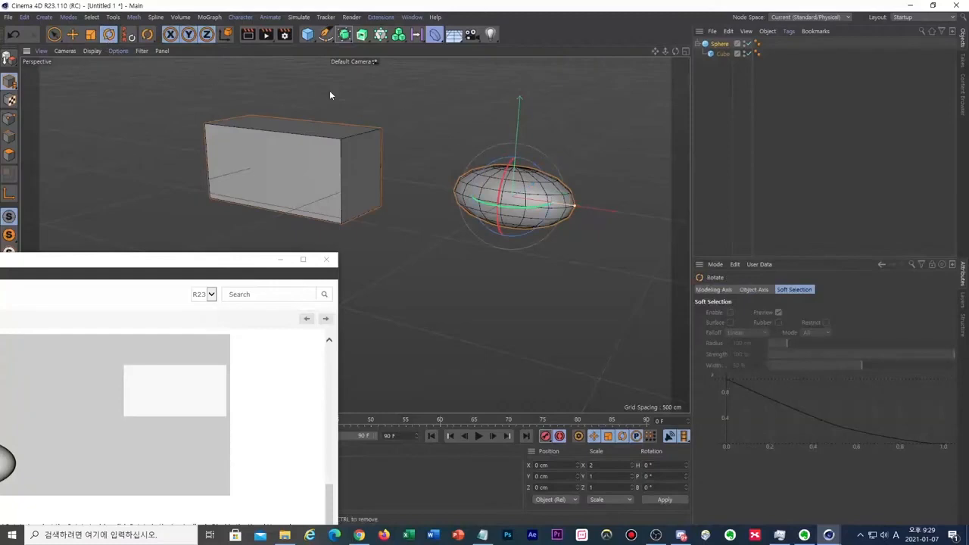
Try rotating the parent sphere freely by about 3° H, 5° P and -8° B, compare it with Figure 3, and undo the rotation.
{"action": "left_click_drag", "start_coordinate": [449, 110], "coordinate": [396, 134]}
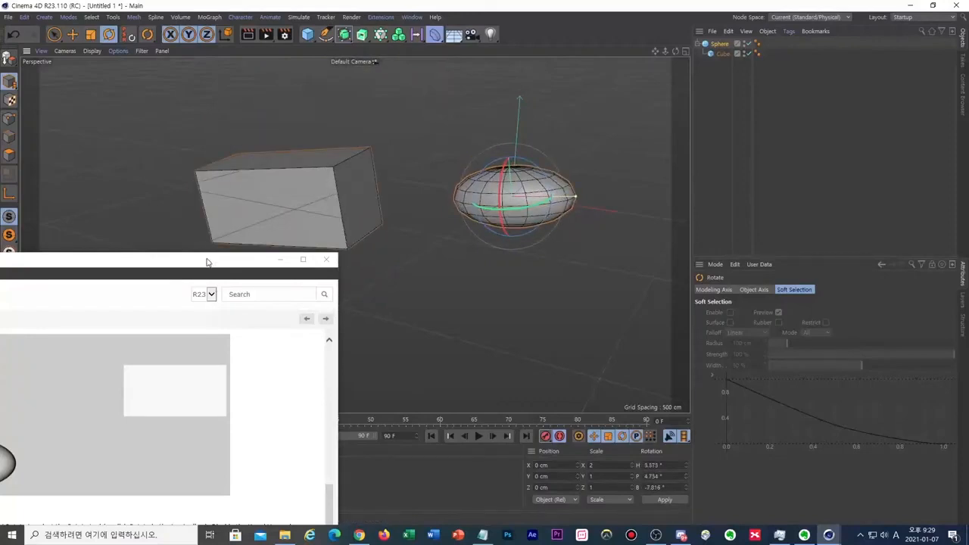
{"action": "left_click_drag", "start_coordinate": [208, 262], "coordinate": [374, 89]}
{"action": "scroll", "coordinate": [319, 280], "scroll_direction": "down", "scroll_amount": 3}
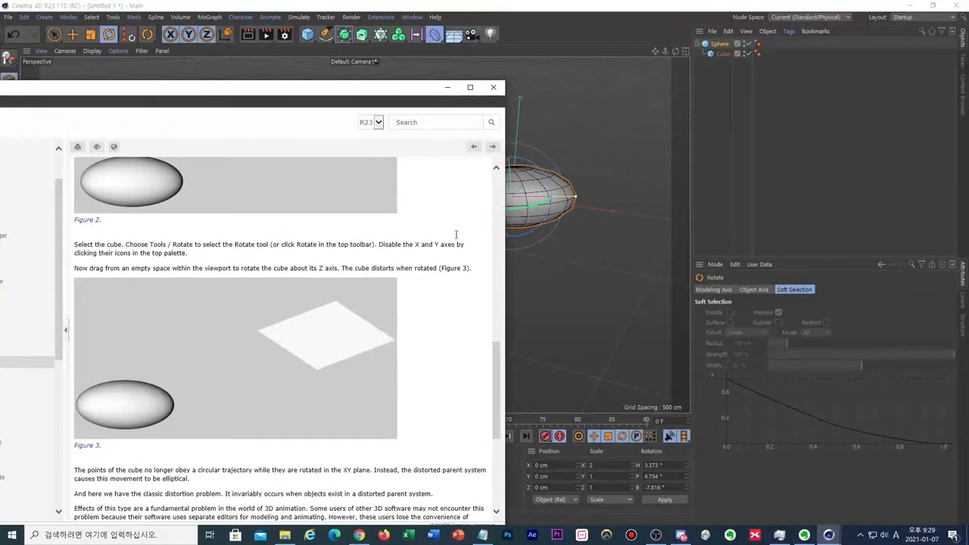
{"action": "left_click_drag", "start_coordinate": [435, 89], "coordinate": [374, 320]}
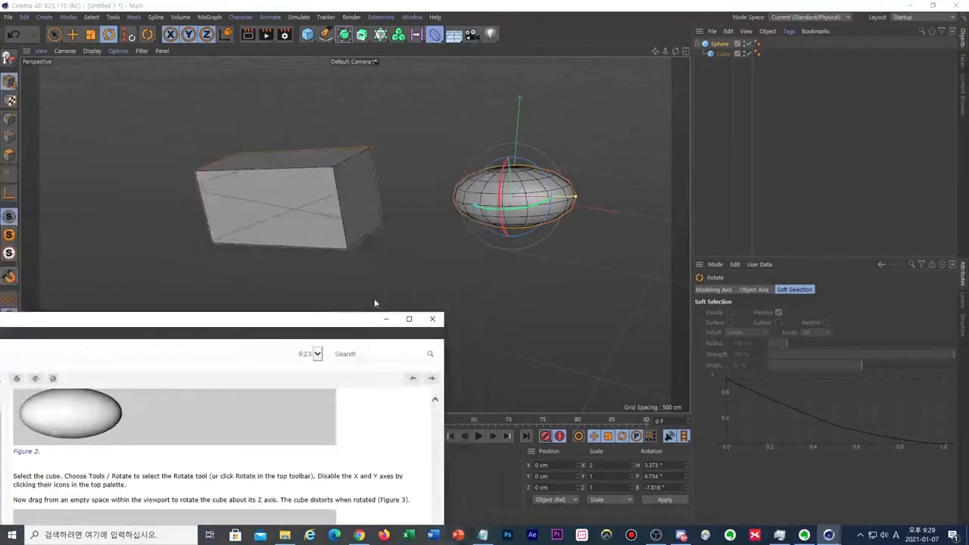
{"action": "left_click", "coordinate": [474, 10]}
{"action": "key", "text": "ctrl+z"}
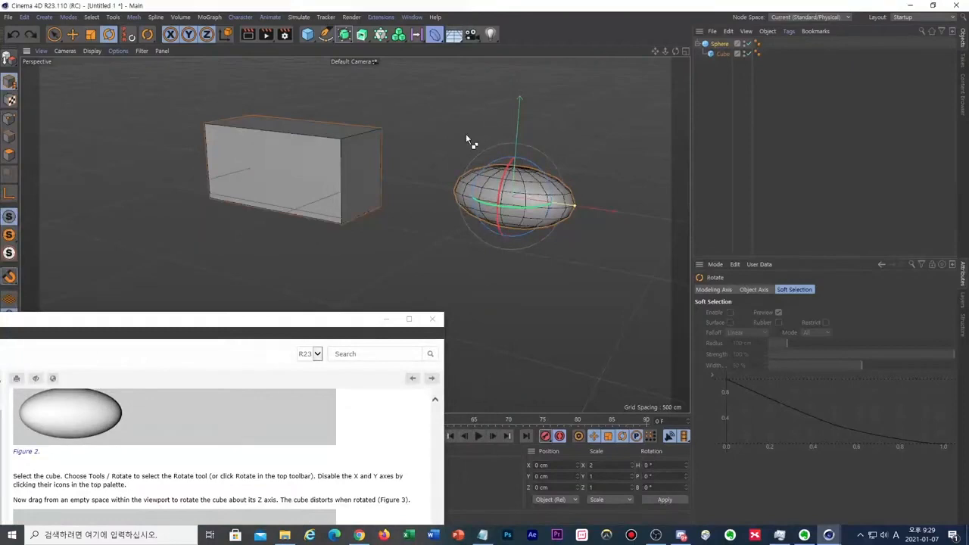
Select the child cube and rotate it freely to about 12° H, 19° P and -60° B to show its distortion.
{"action": "left_click", "coordinate": [724, 54]}
{"action": "left_click_drag", "start_coordinate": [410, 103], "coordinate": [313, 94]}
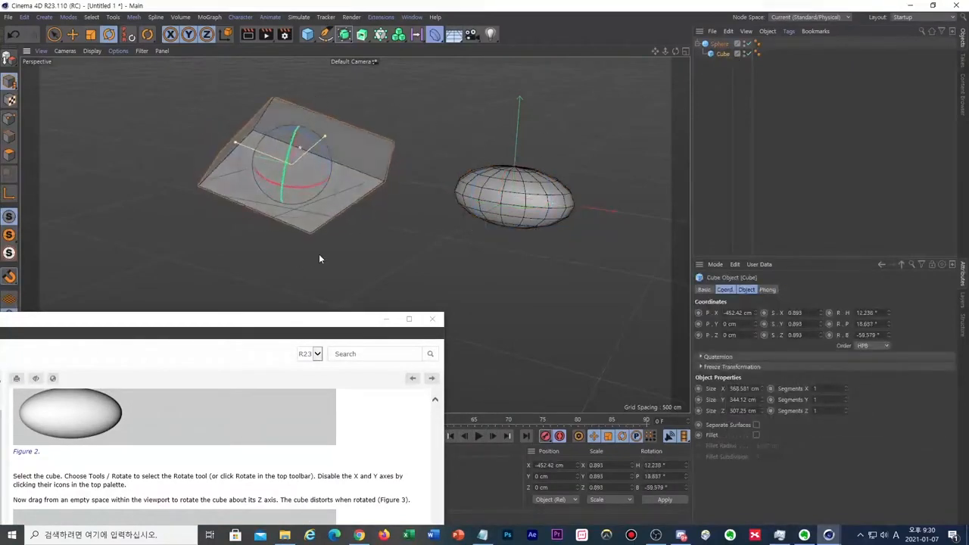
{"action": "mouse_move", "coordinate": [346, 270]}
{"action": "left_mouse_down", "text": "alt"}
{"action": "mouse_move", "coordinate": [391, 210]}
{"action": "mouse_move", "coordinate": [328, 242]}
{"action": "mouse_move", "coordinate": [237, 248]}
{"action": "mouse_move", "coordinate": [380, 252]}
{"action": "mouse_move", "coordinate": [365, 251]}
{"action": "mouse_move", "coordinate": [356, 268]}
{"action": "left_mouse_up", "text": "alt"}
Read the Help explanation of the distortion problem and its remedies through Figure 4, and close Help.
{"action": "left_click_drag", "start_coordinate": [315, 321], "coordinate": [508, 63]}
{"action": "scroll", "coordinate": [511, 252], "scroll_direction": "down", "scroll_amount": 1}
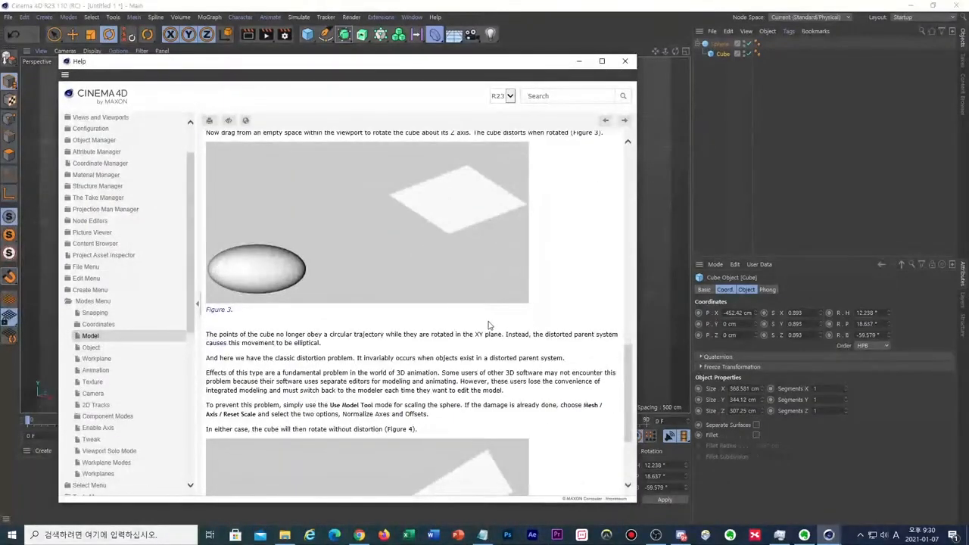
{"action": "scroll", "coordinate": [488, 324], "scroll_direction": "down", "scroll_amount": 1}
{"action": "scroll", "coordinate": [489, 324], "scroll_direction": "down", "scroll_amount": 1}
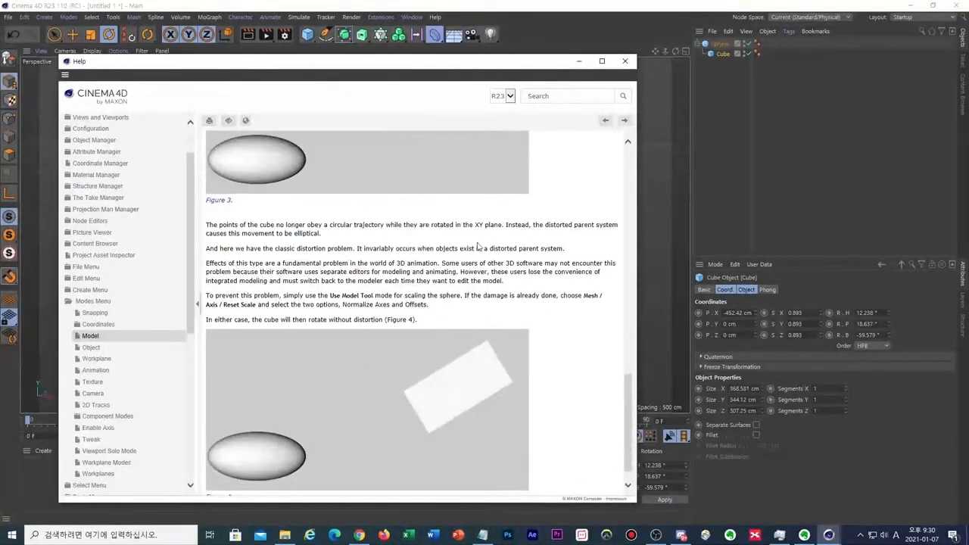
{"action": "scroll", "coordinate": [478, 247], "scroll_direction": "down", "scroll_amount": 1}
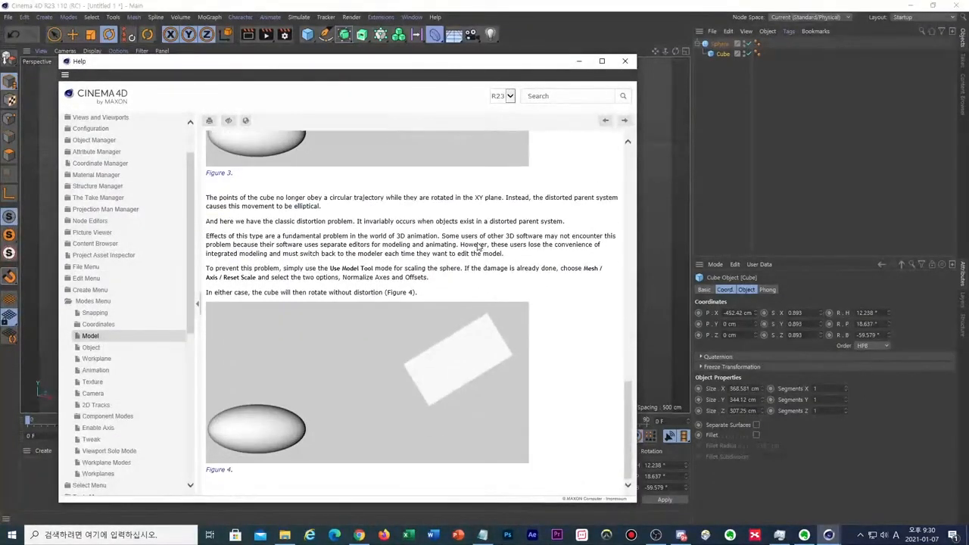
{"action": "left_click", "coordinate": [621, 64]}
Undo the child cube's rotation and select the cube again in the viewport.
{"action": "key", "text": "ctrl+z"}
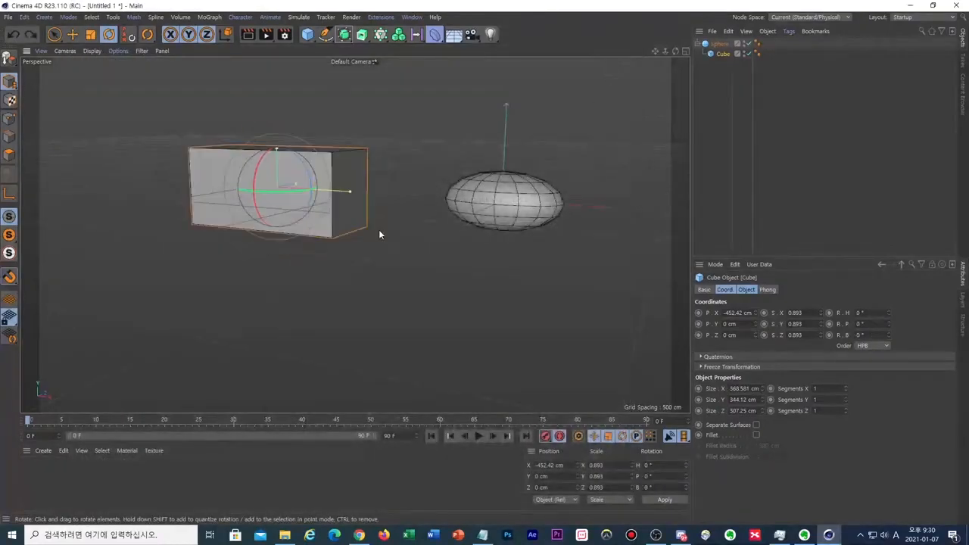
{"action": "key", "text": "ctrl+z"}
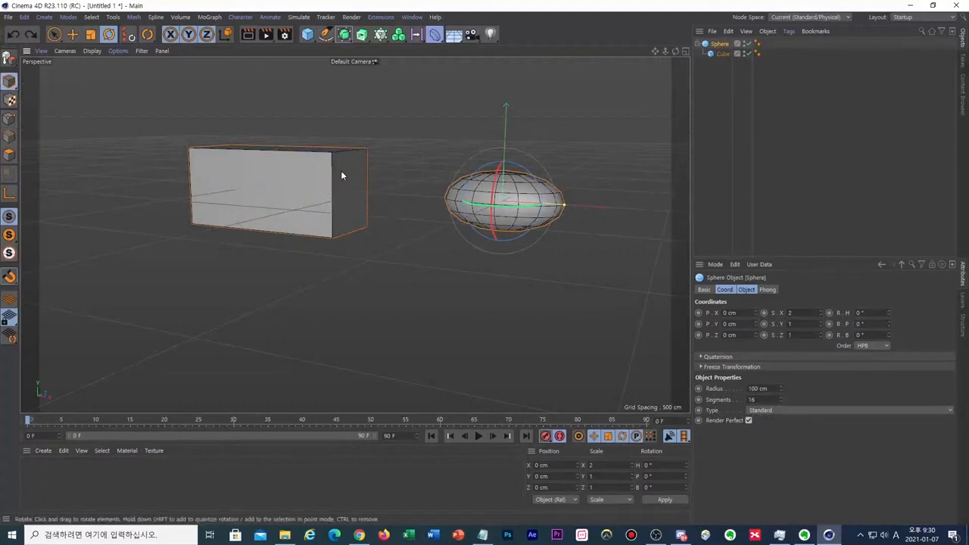
{"action": "left_click", "coordinate": [317, 181]}
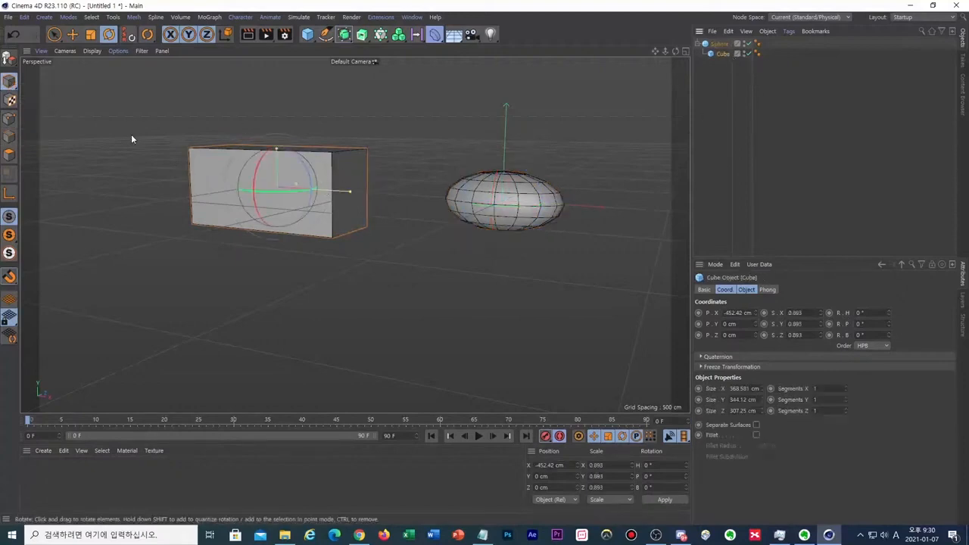
Try rotating the child cube freely by about 5° H and -50° B, undo the rotation, and clear the selection.
{"action": "left_click_drag", "start_coordinate": [131, 139], "coordinate": [210, 204]}
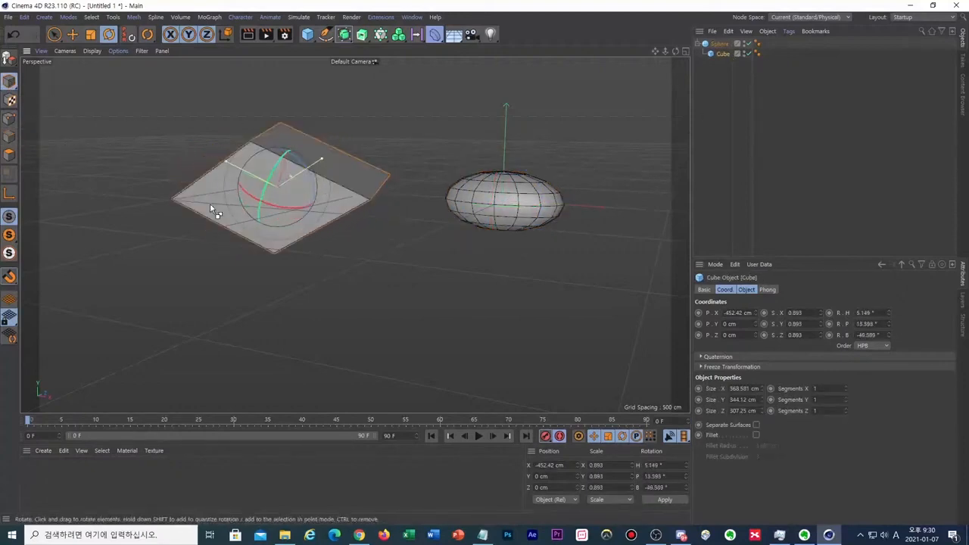
{"action": "key", "text": "ctrl+z"}
{"action": "left_click", "coordinate": [438, 132]}
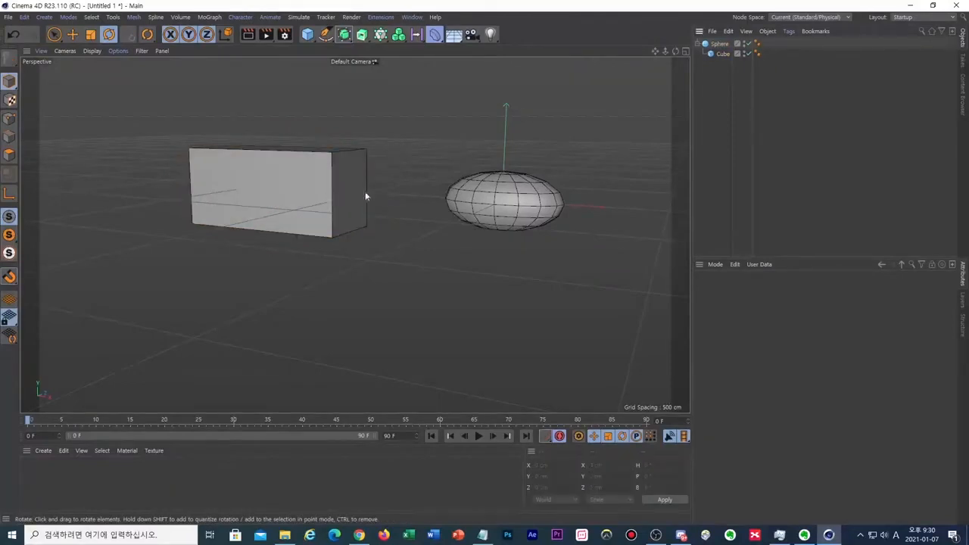
Select the child cube and switch to Model mode.
{"action": "left_click", "coordinate": [723, 54]}
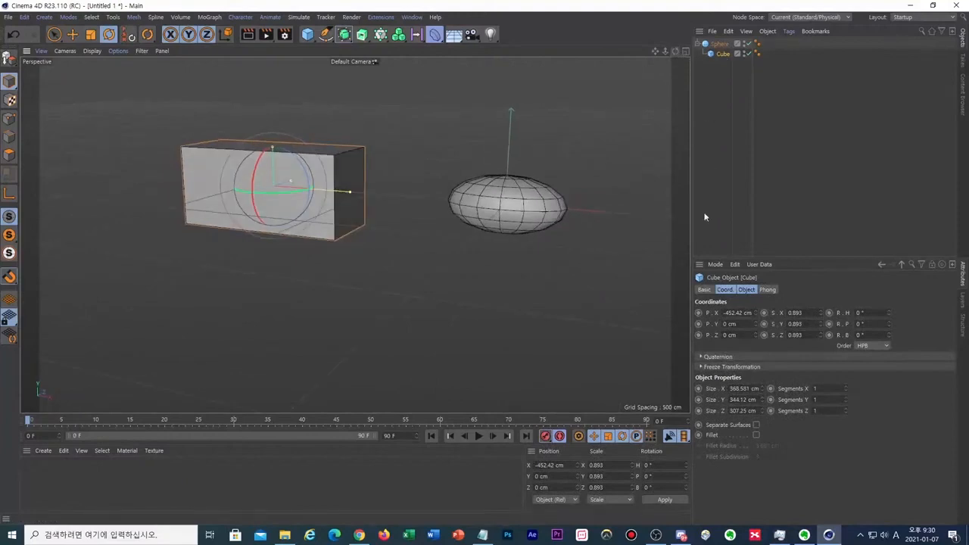
{"action": "left_click", "coordinate": [9, 81]}
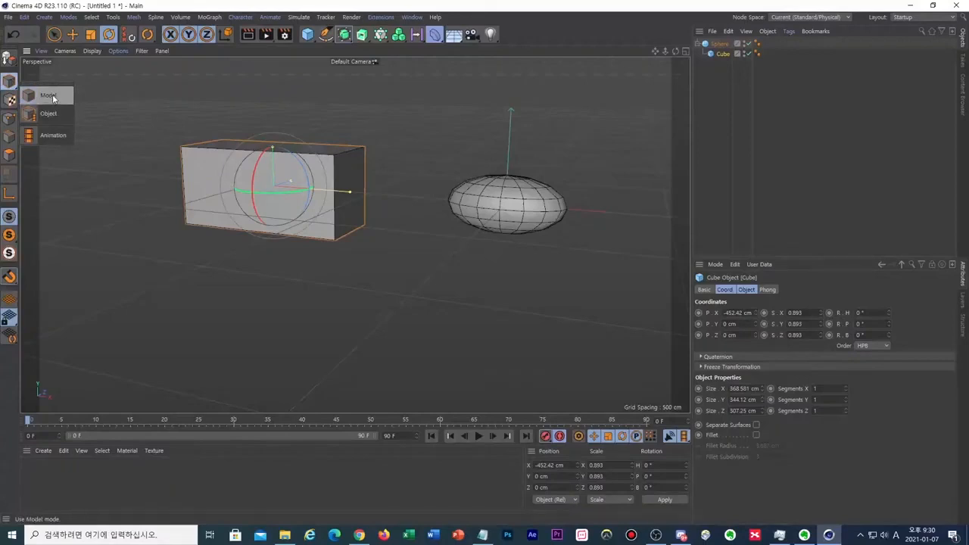
{"action": "left_click", "coordinate": [53, 97]}
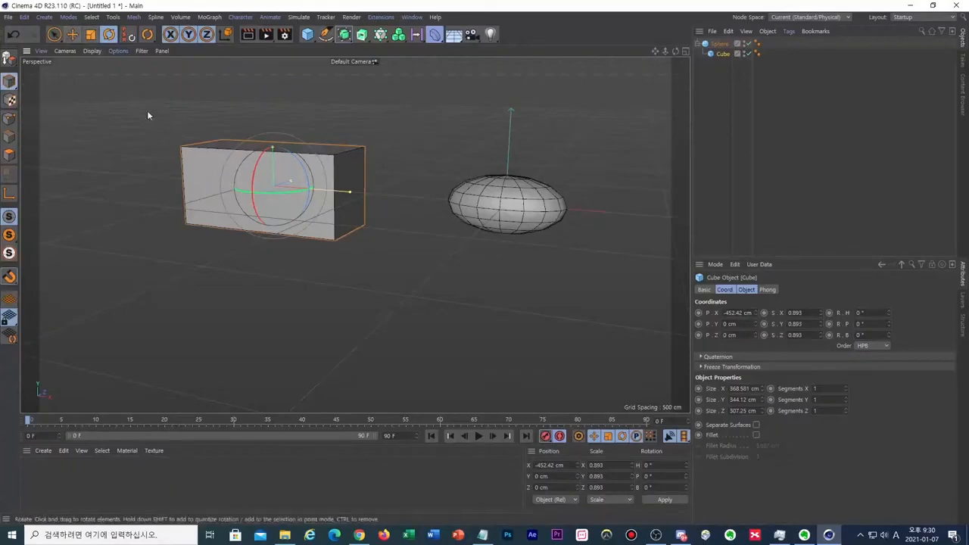
Try scaling the child cube down uniformly with the Scale tool in Model mode, and undo the scaling.
{"action": "left_click", "coordinate": [90, 35]}
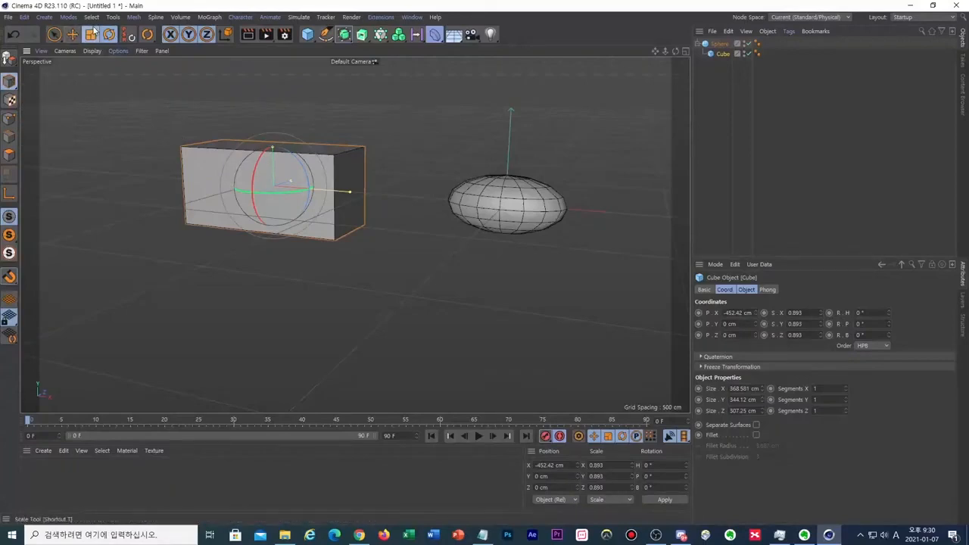
{"action": "left_click", "coordinate": [725, 55]}
{"action": "left_click_drag", "start_coordinate": [416, 164], "coordinate": [354, 161]}
{"action": "key", "text": "ctrl+z"}
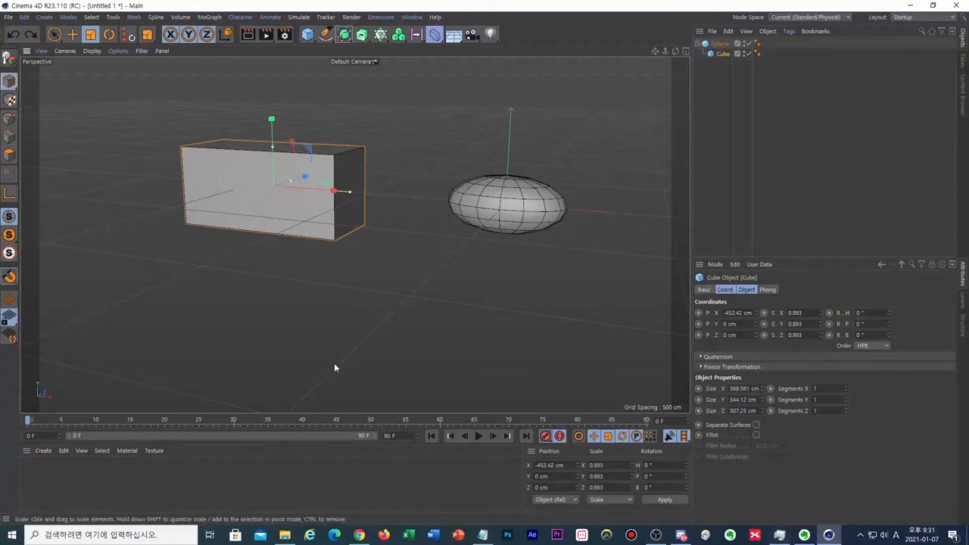
Open Help beside the mode palette and show the page for Model mode.
{"action": "left_click", "coordinate": [436, 18]}
{"action": "left_click", "coordinate": [455, 33]}
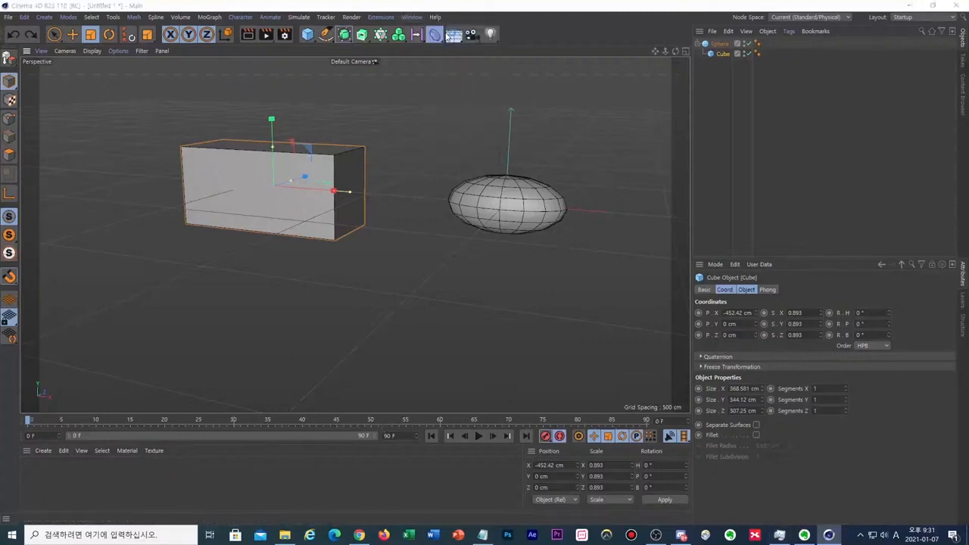
{"action": "left_click_drag", "start_coordinate": [521, 28], "coordinate": [324, 54]}
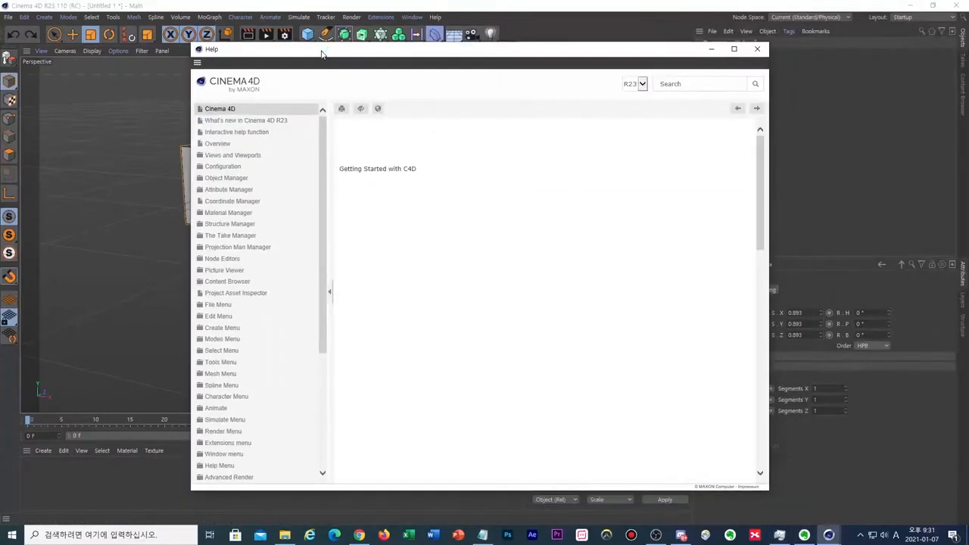
{"action": "right_click", "coordinate": [7, 81]}
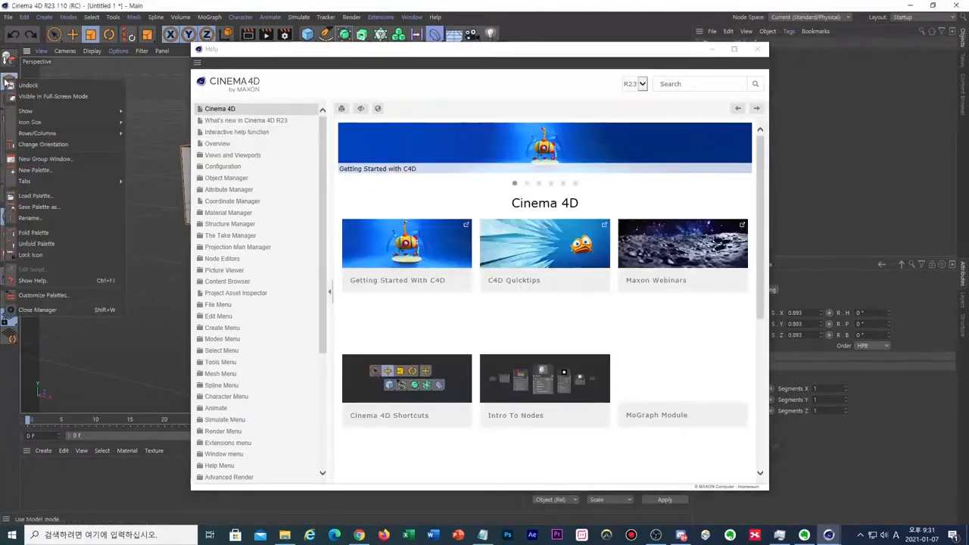
{"action": "left_click", "coordinate": [41, 279]}
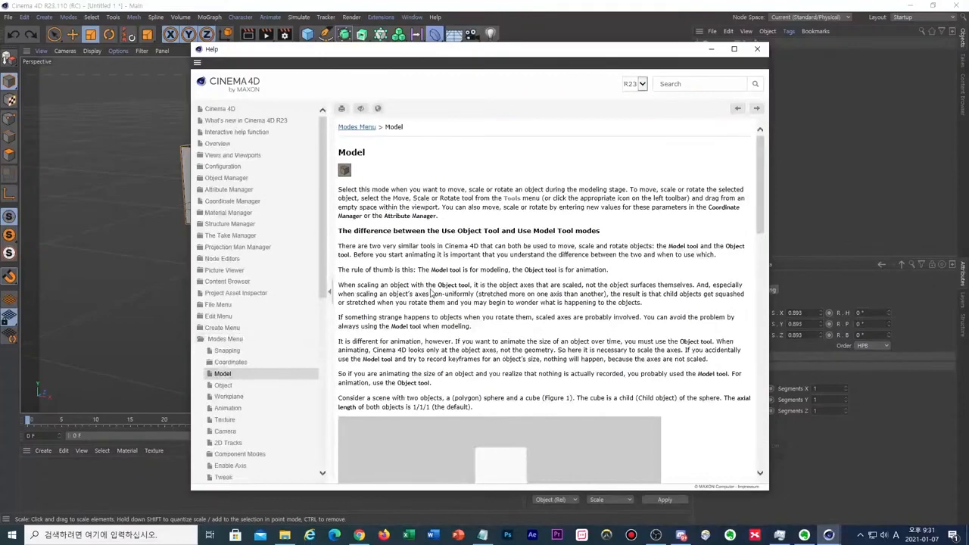
Read the Help page from Figure 3 through the distortion explanation and the Reset Scale remedy, highlighting the key sentences.
{"action": "scroll", "coordinate": [521, 310], "scroll_direction": "down", "scroll_amount": 7}
{"action": "scroll", "coordinate": [522, 311], "scroll_direction": "down", "scroll_amount": 5}
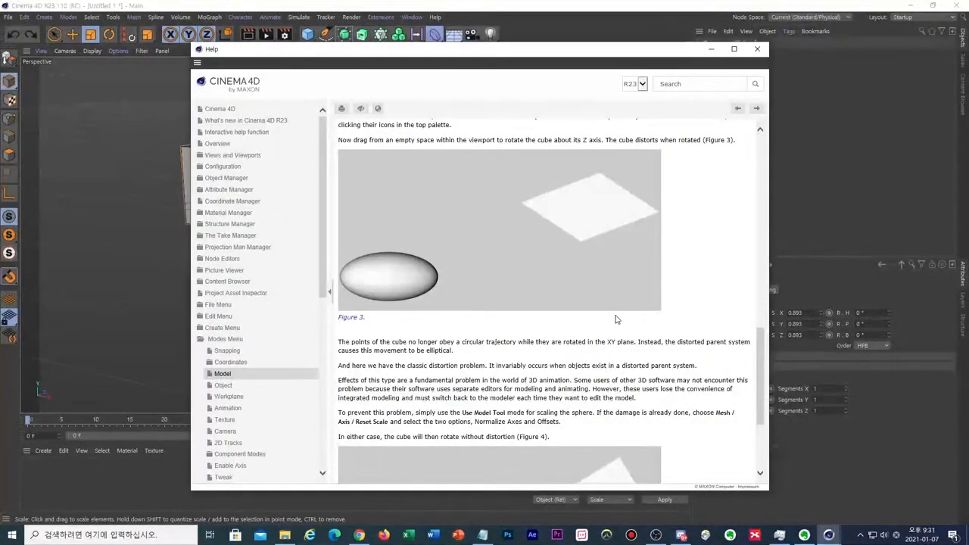
{"action": "scroll", "coordinate": [615, 319], "scroll_direction": "down", "scroll_amount": 1}
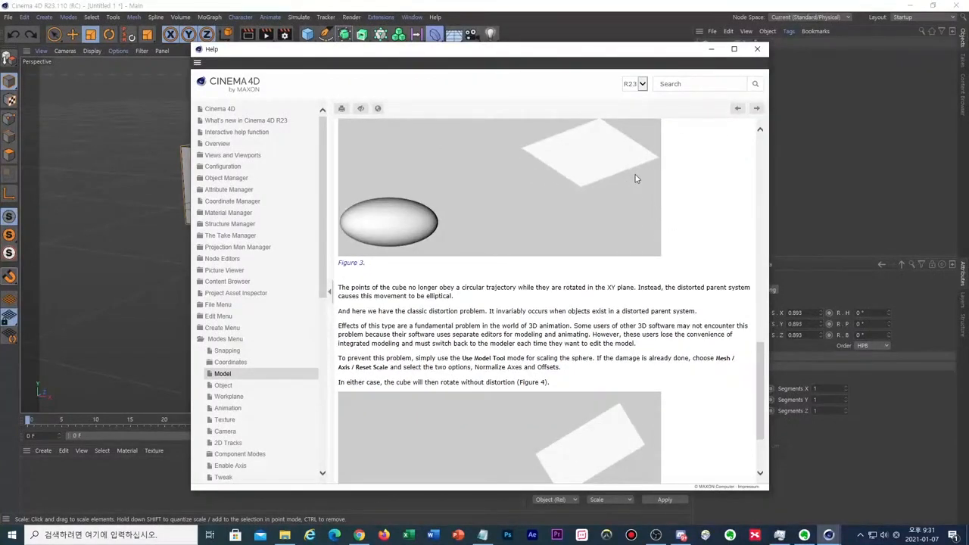
{"action": "scroll", "coordinate": [556, 279], "scroll_direction": "down", "scroll_amount": 1}
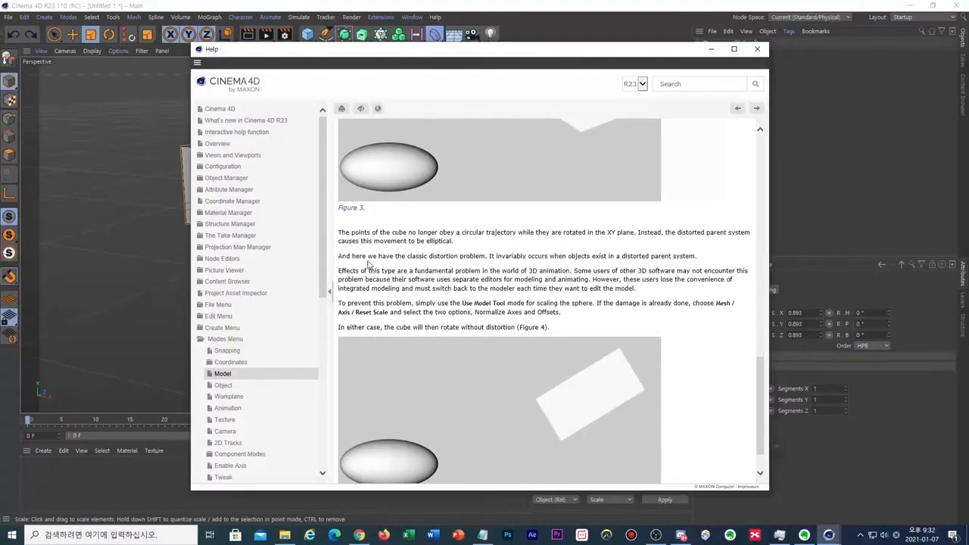
{"action": "left_click_drag", "start_coordinate": [368, 262], "coordinate": [503, 273]}
{"action": "left_click", "coordinate": [520, 278]}
{"action": "left_click_drag", "start_coordinate": [387, 303], "coordinate": [731, 305]}
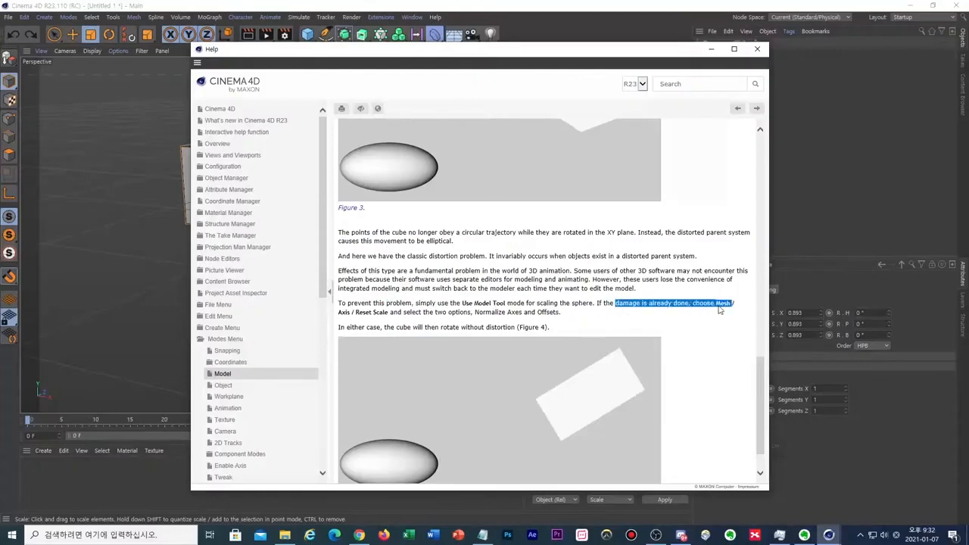
{"action": "left_click_drag", "start_coordinate": [354, 113], "coordinate": [354, 99]}
{"action": "left_click", "coordinate": [349, 92]}
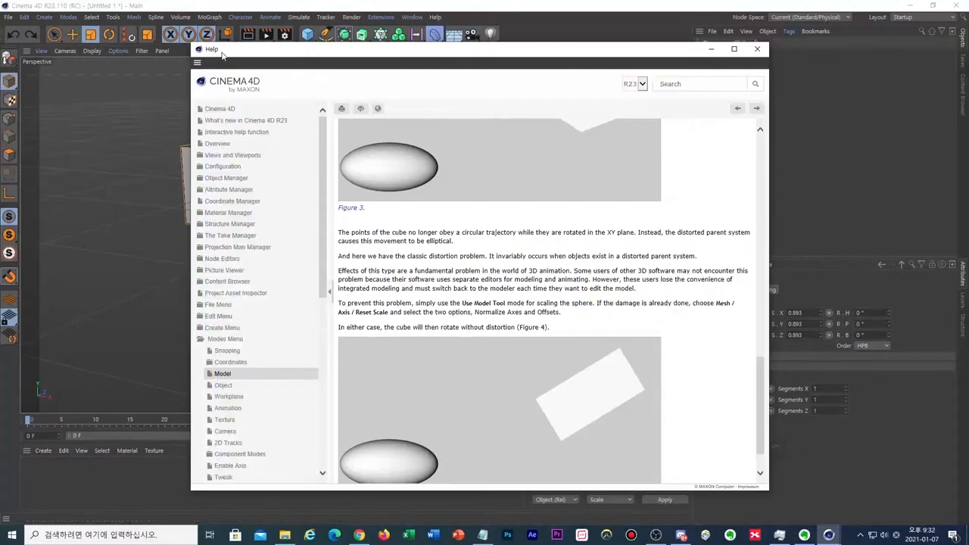
Locate the Reset Scale command among the mesh axis commands, view Figure 4 in Help, and close Help.
{"action": "left_click", "coordinate": [136, 18]}
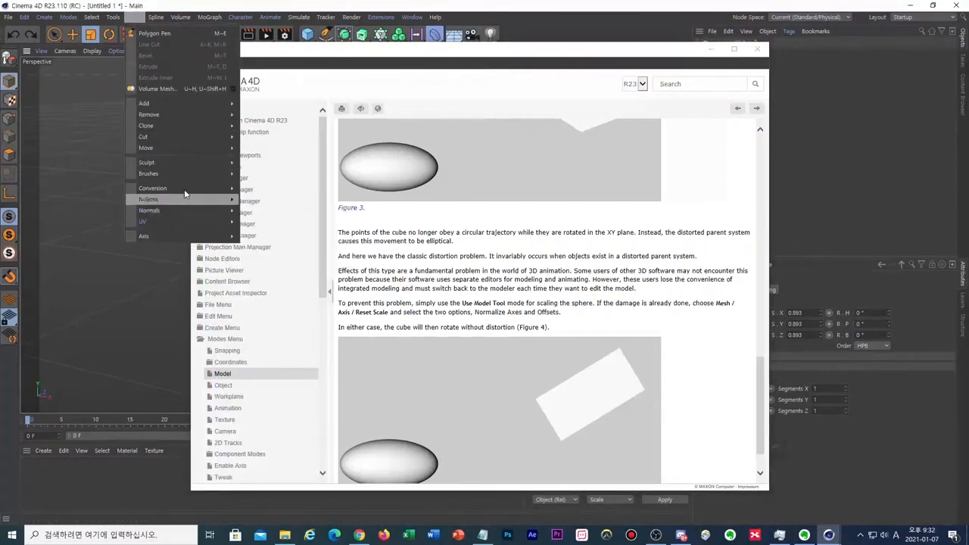
{"action": "mouse_move", "coordinate": [198, 117]}
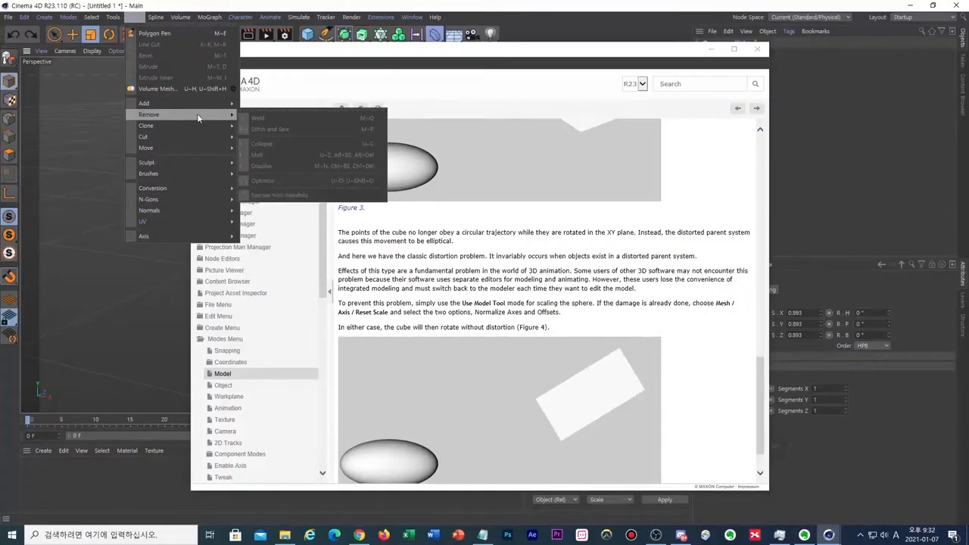
{"action": "mouse_move", "coordinate": [204, 236]}
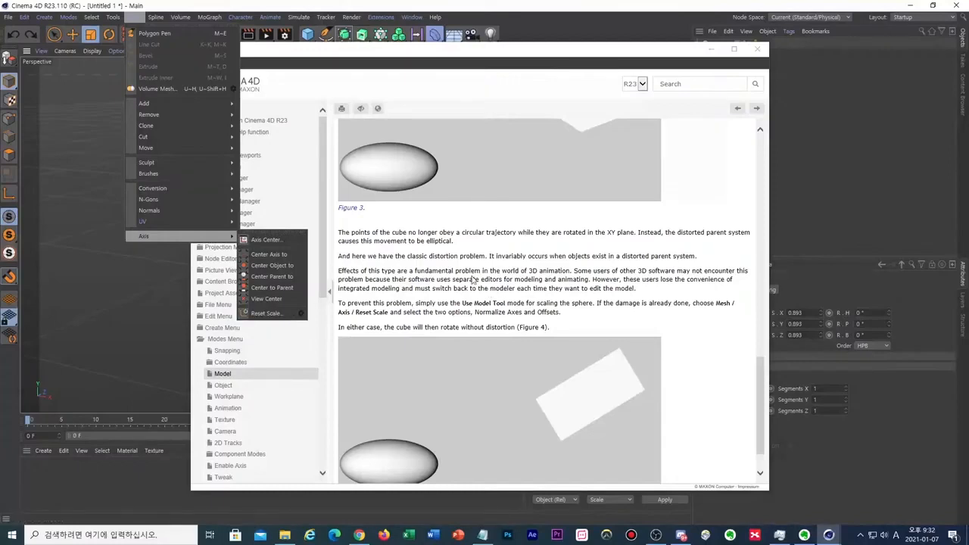
{"action": "left_click", "coordinate": [473, 280]}
{"action": "scroll", "coordinate": [472, 277], "scroll_direction": "down", "scroll_amount": 2}
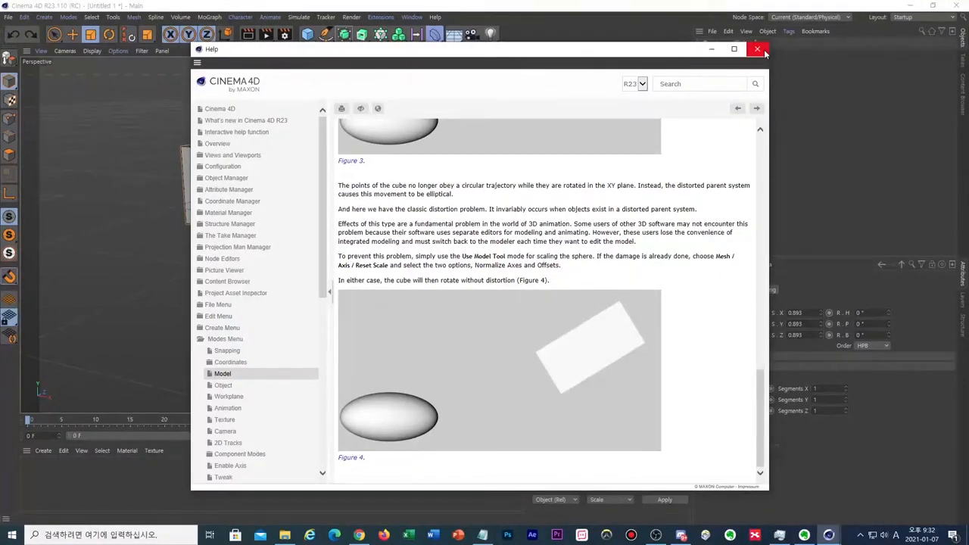
{"action": "left_click", "coordinate": [758, 50]}
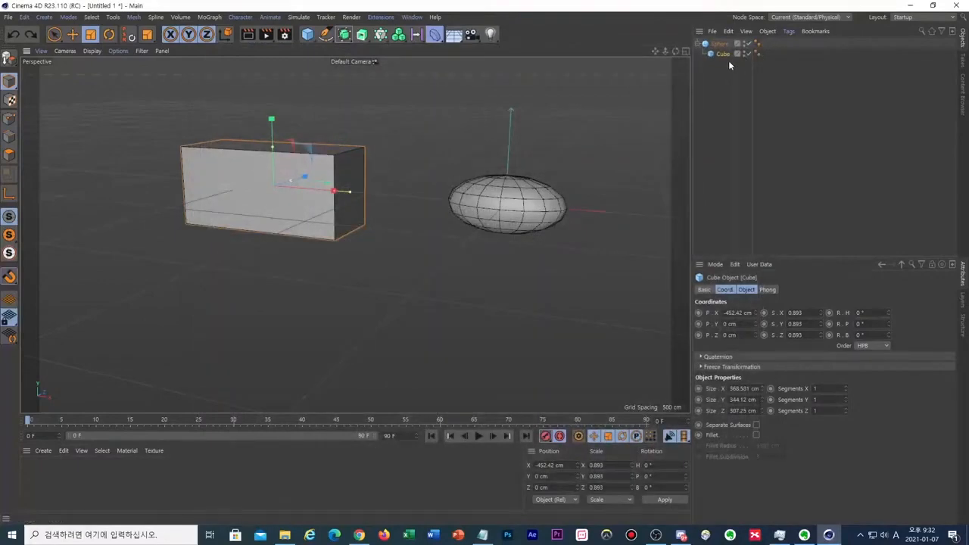